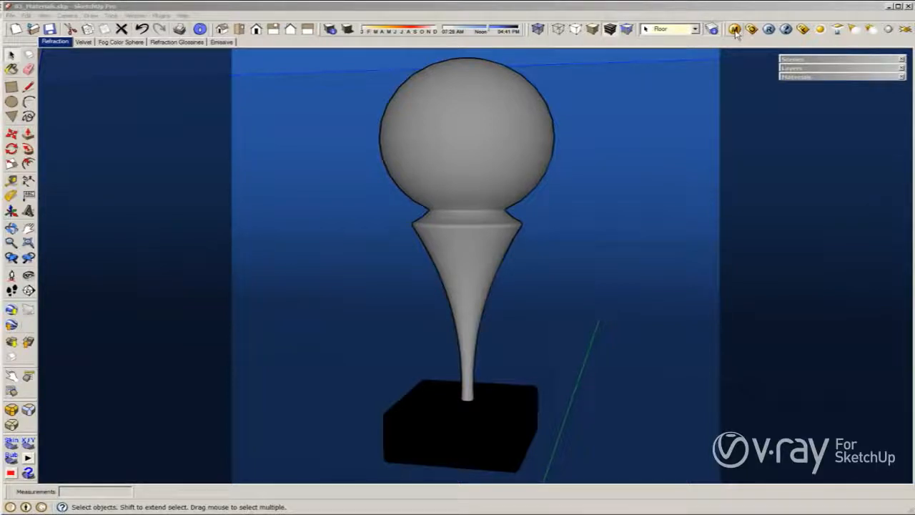
Preview the Test material in the V-Ray material editor, close the editor and render the scene.
click(735, 30)
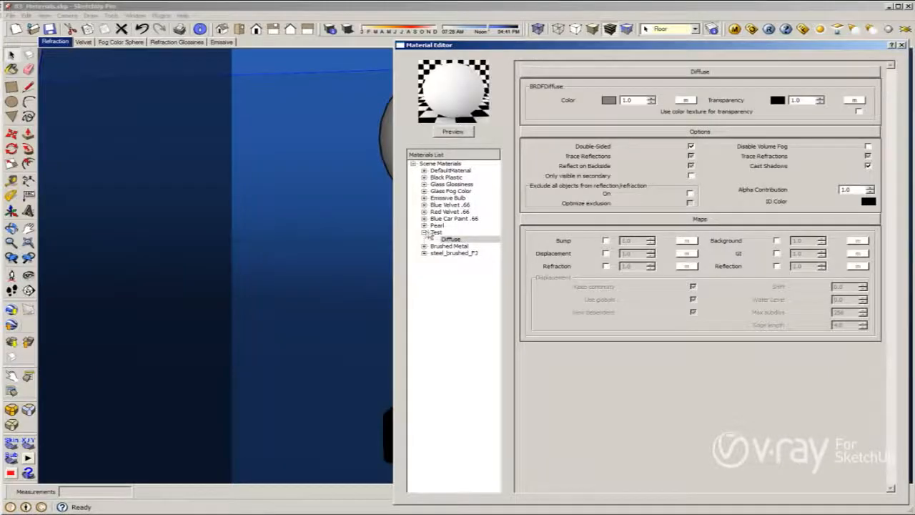
click(433, 232)
click(452, 132)
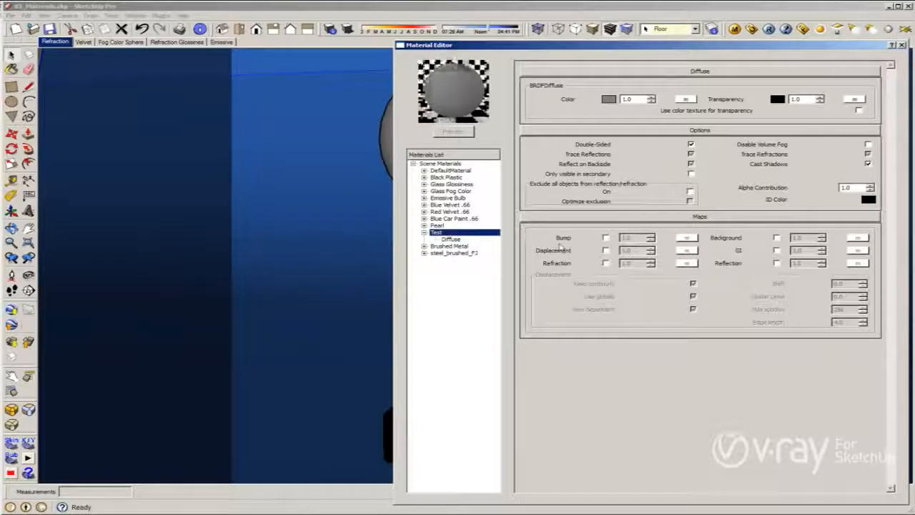
drag(740, 43, 346, 38)
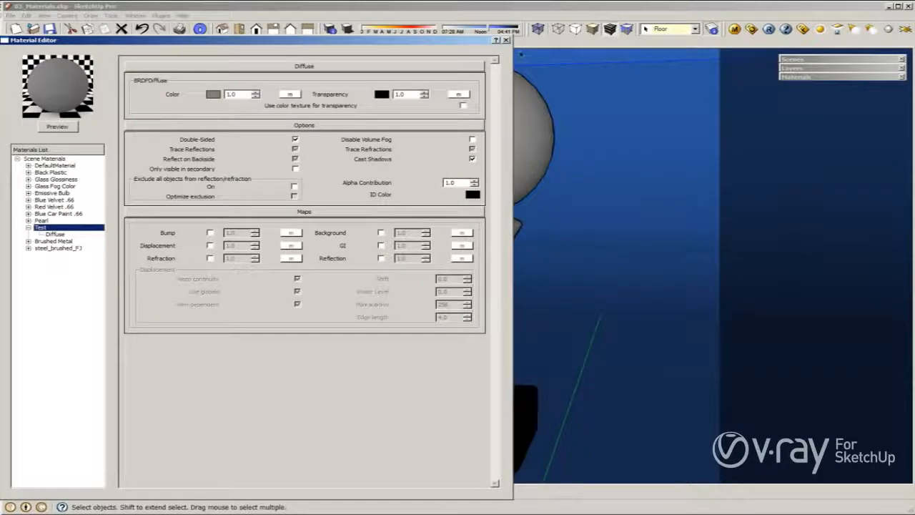
click(505, 40)
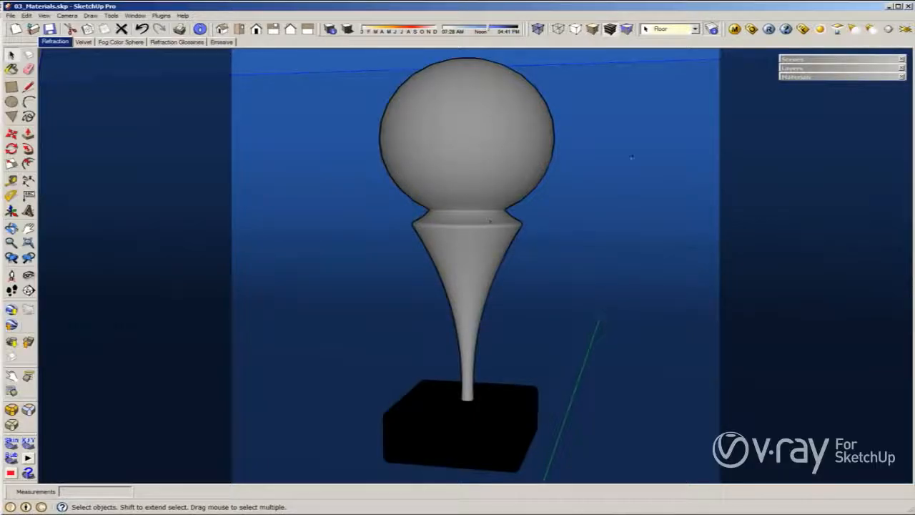
click(770, 29)
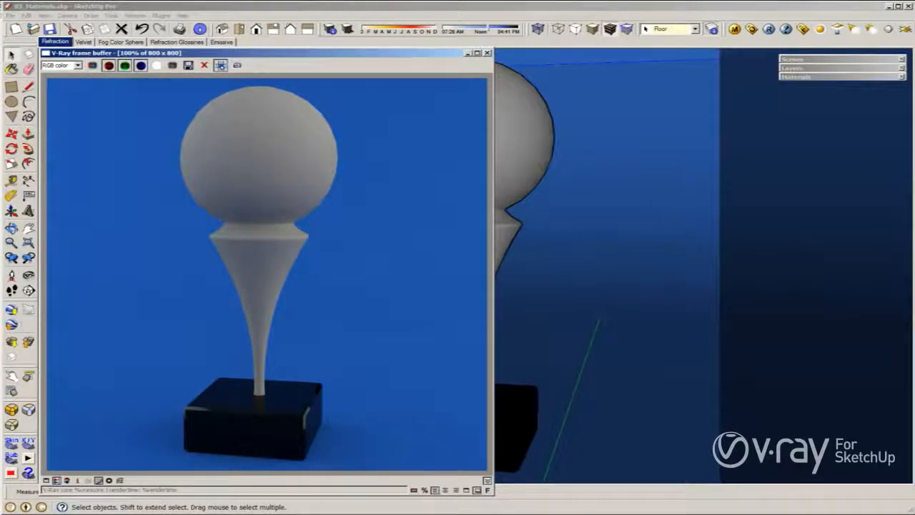
Add a reflection layer to the Test material in the V-Ray material editor and update its preview.
click(734, 30)
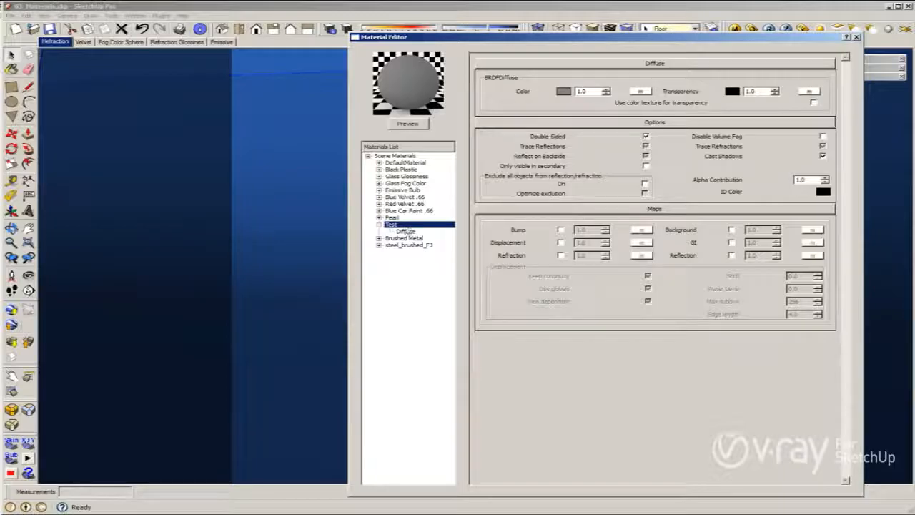
right_click(408, 226)
mouse_move(501, 233)
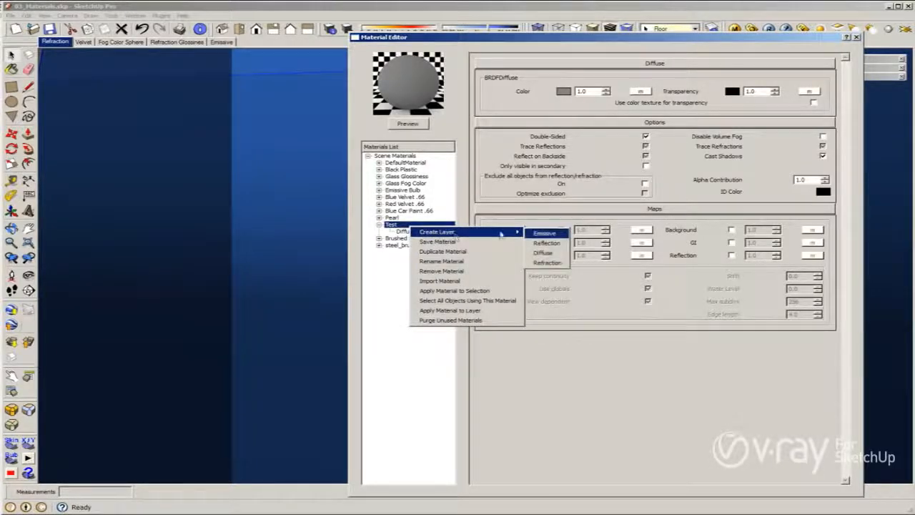
click(561, 244)
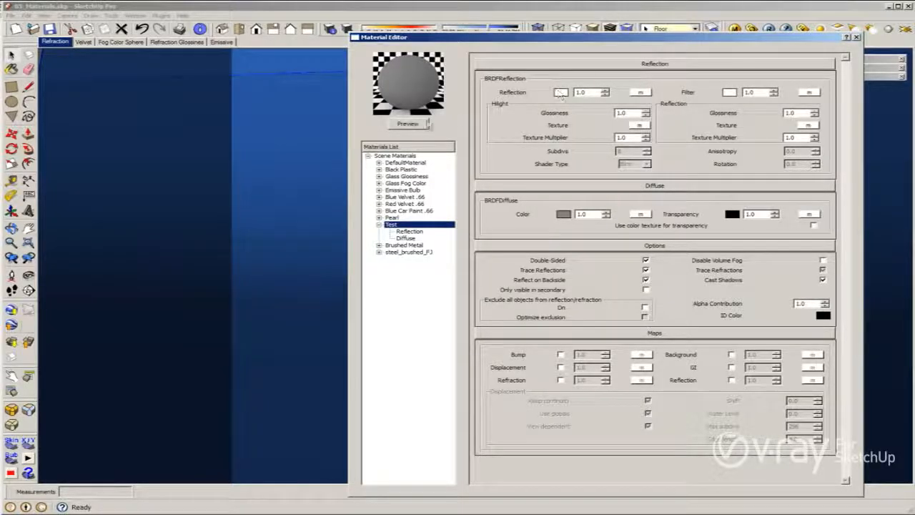
click(407, 124)
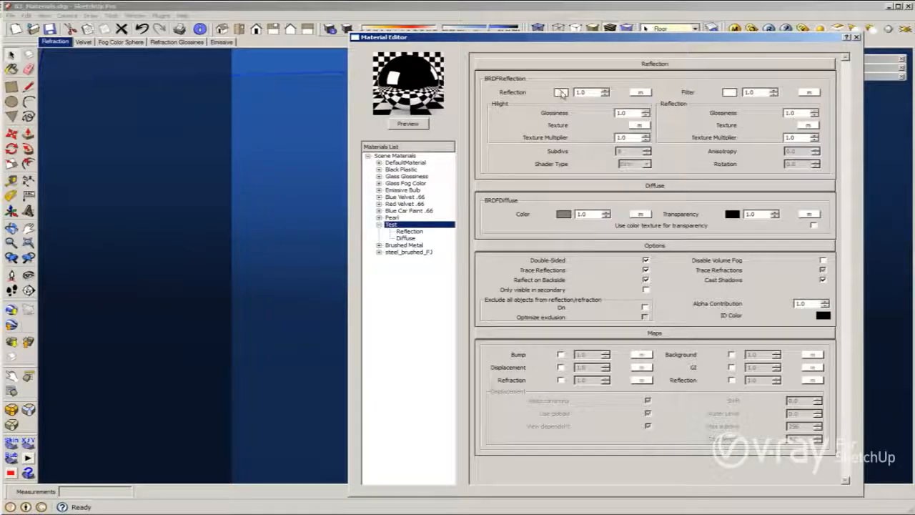
Set the Test material's reflection color to black and update the preview.
click(561, 92)
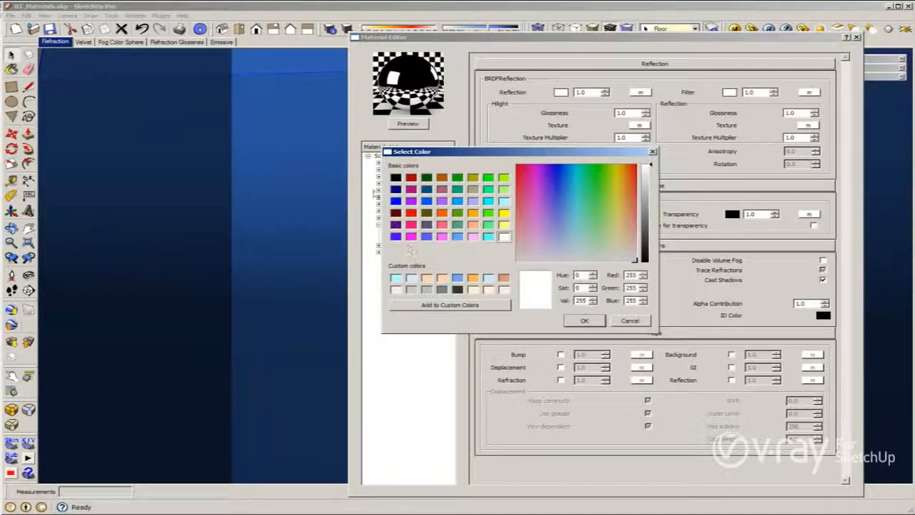
click(396, 178)
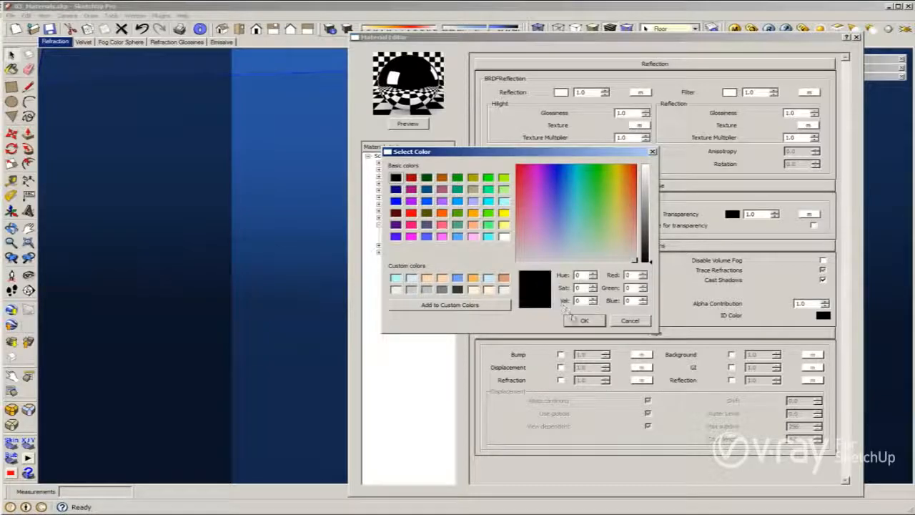
click(584, 320)
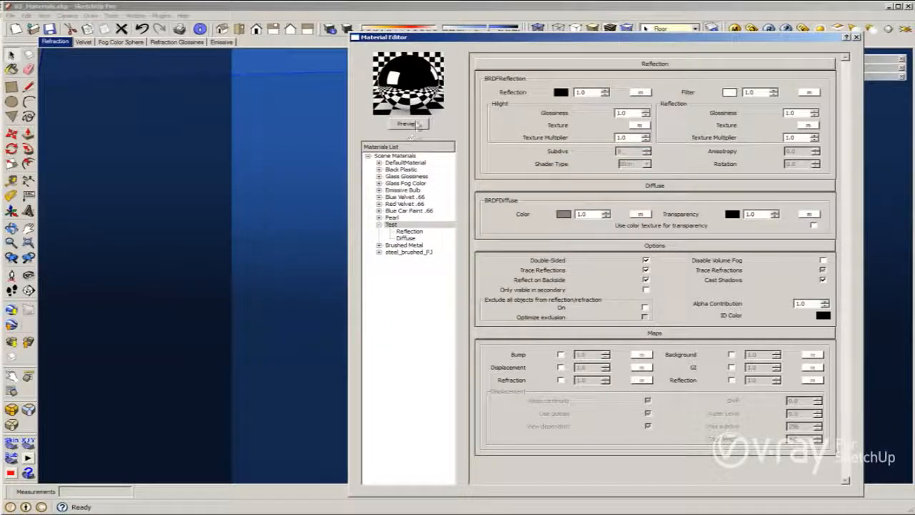
click(417, 124)
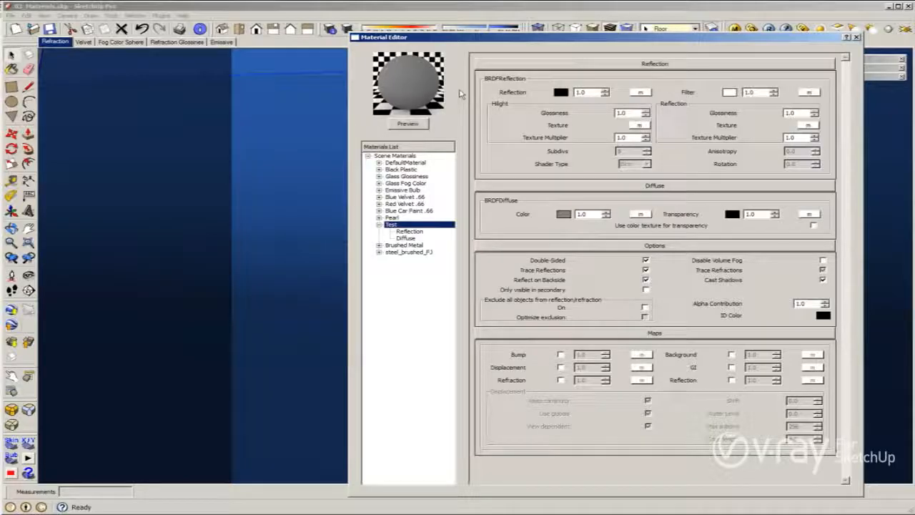
Set the Test material's reflection color to mid gray, RGB 143, 143, 143, and update the preview.
click(560, 92)
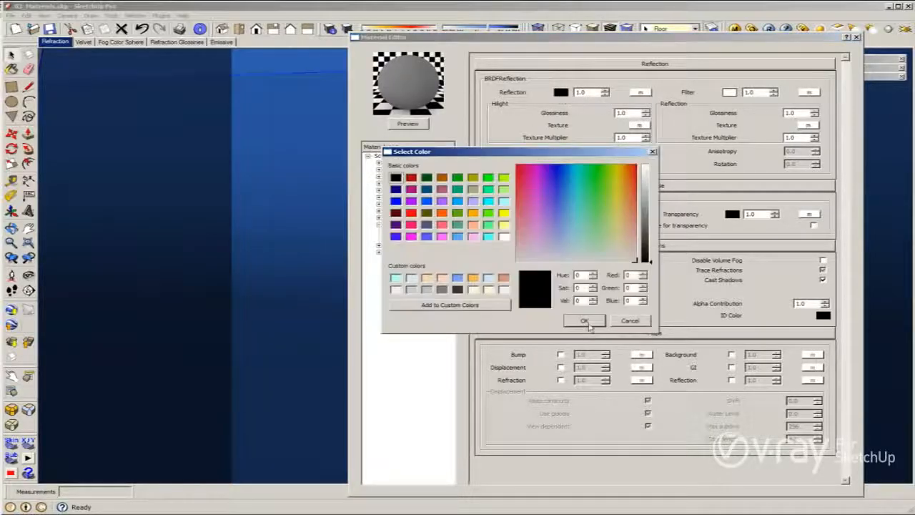
click(645, 206)
click(595, 320)
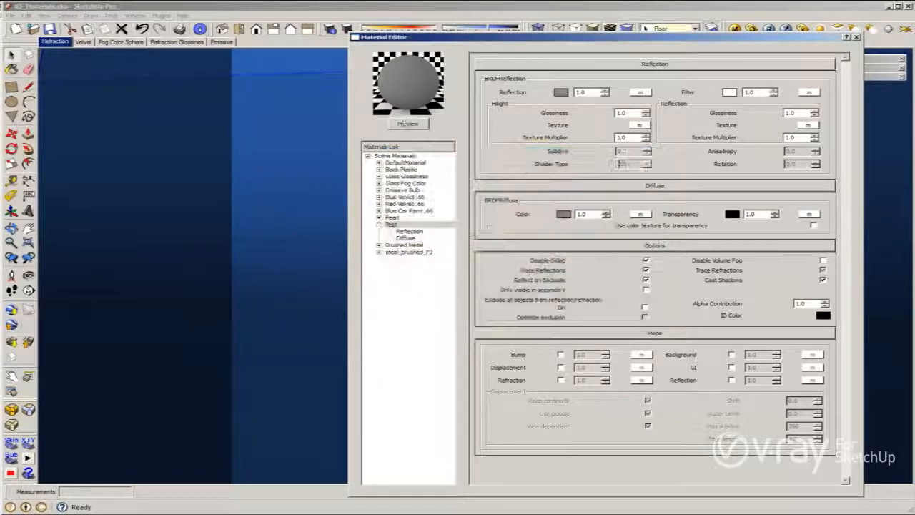
click(406, 124)
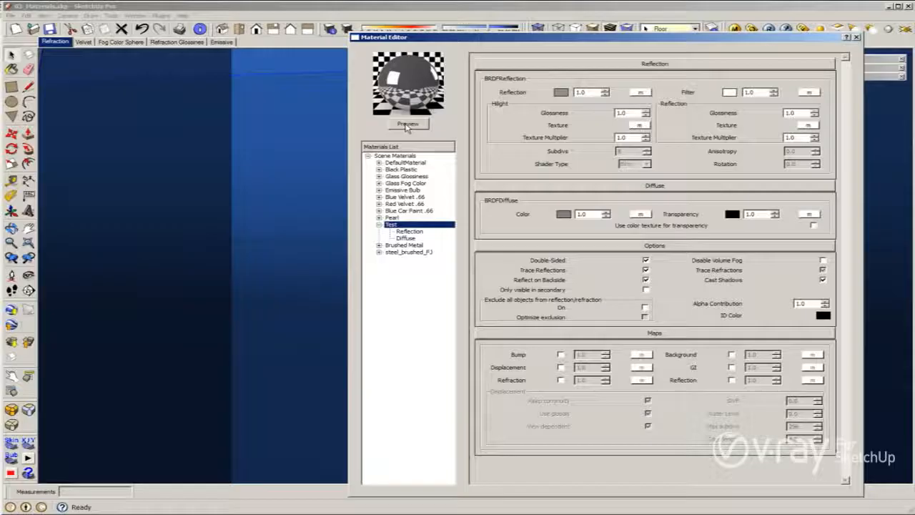
Set the Test material's reflection color to green, RGB 85, 170, 0, and update the preview.
click(561, 92)
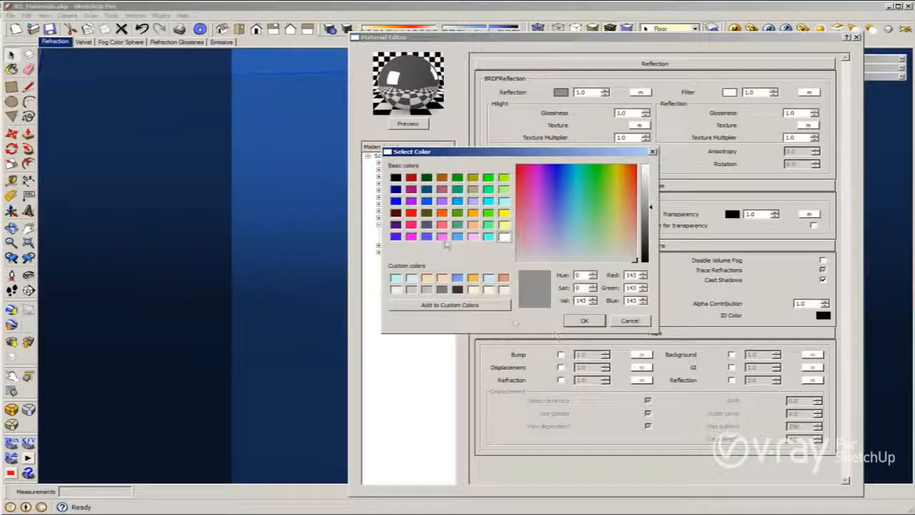
click(457, 213)
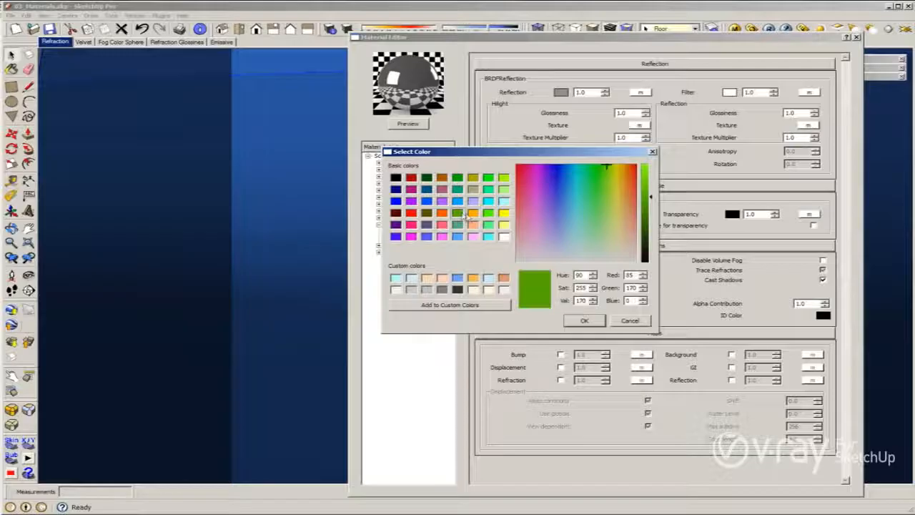
click(584, 321)
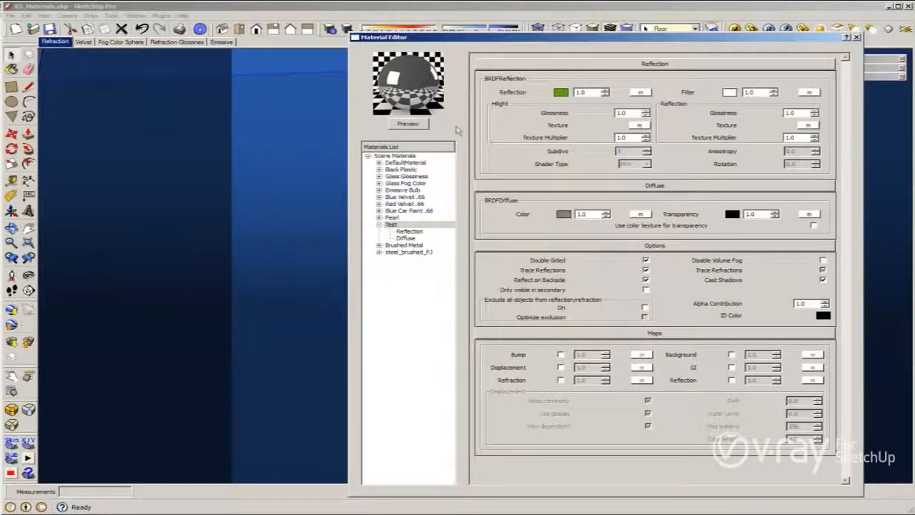
click(408, 125)
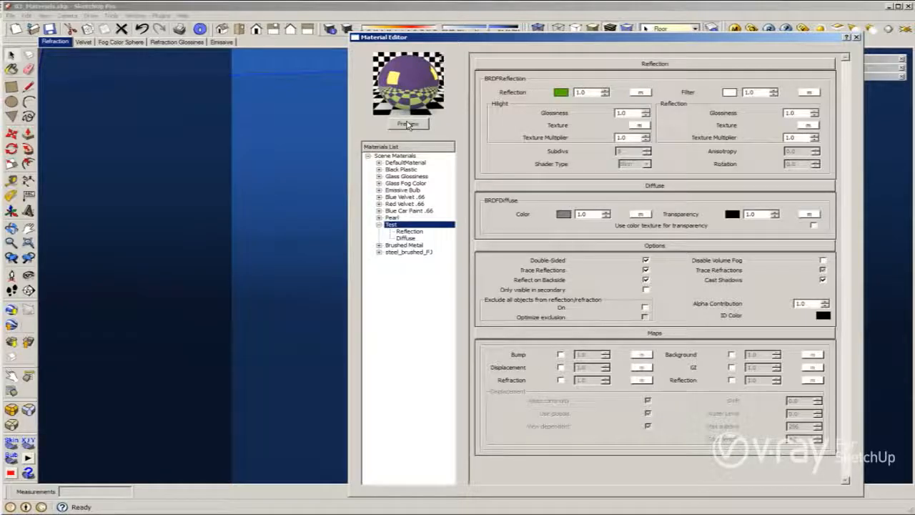
Set the Test material's reflection color back to white and update the preview.
click(561, 93)
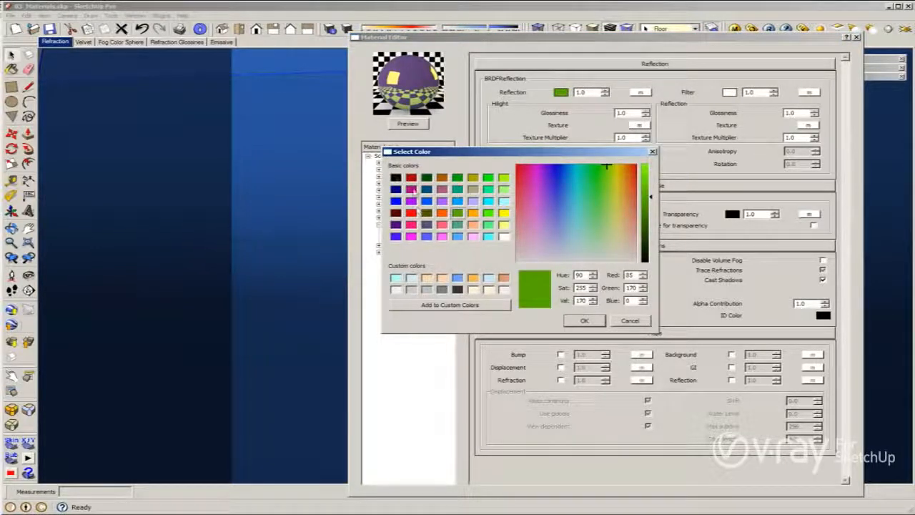
click(504, 237)
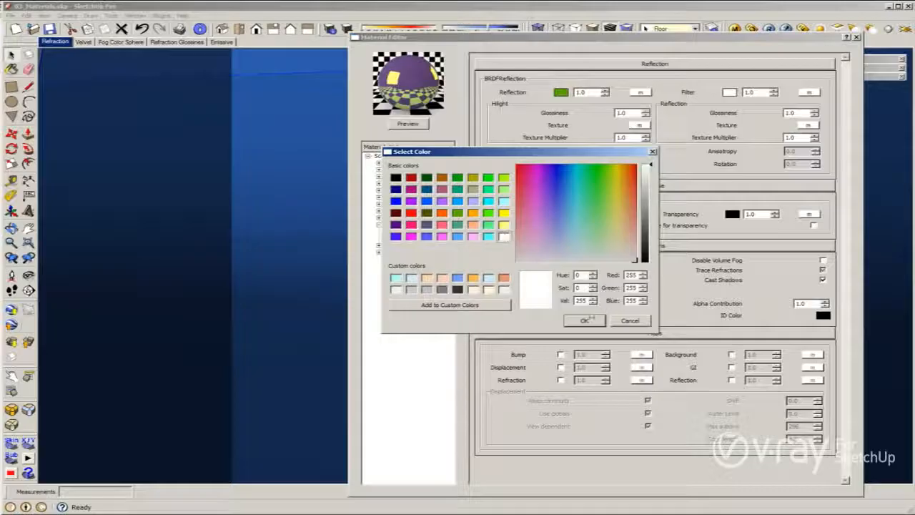
click(584, 320)
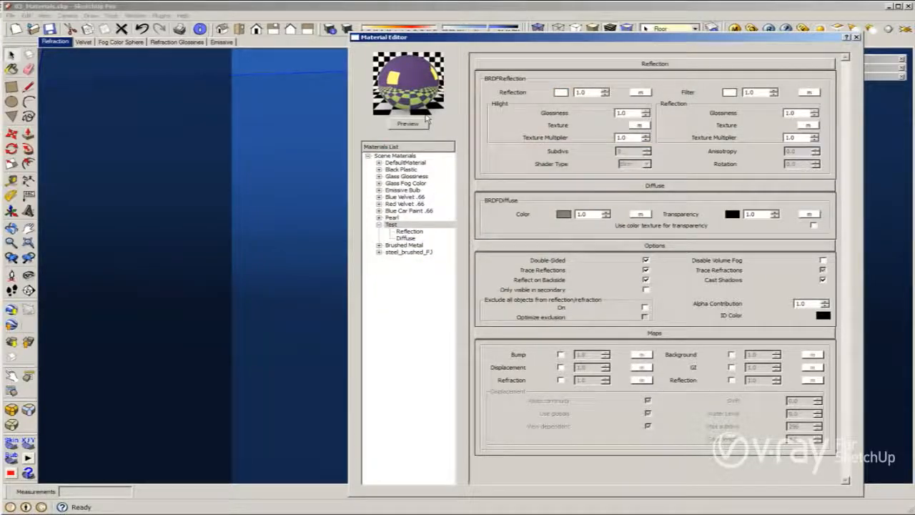
click(421, 123)
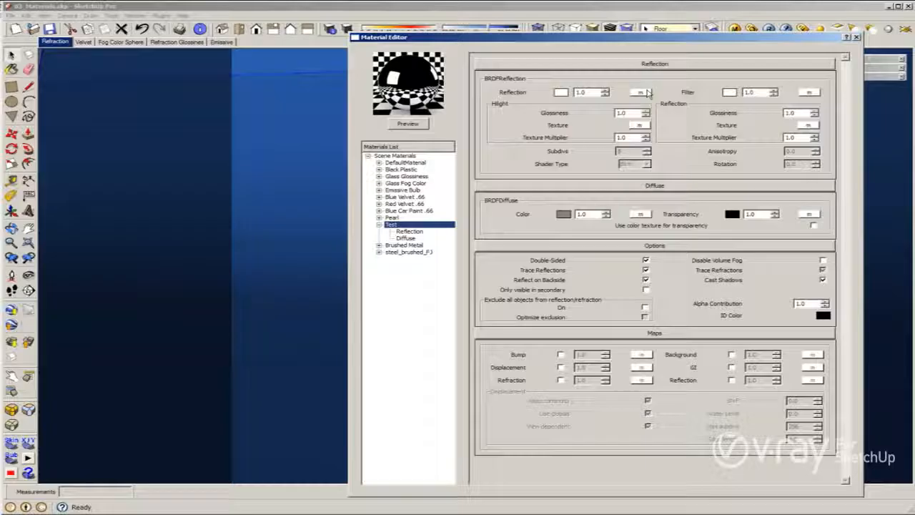
Choose TexChecker as the texture map for the Test material's reflection color and preview the texture.
click(645, 92)
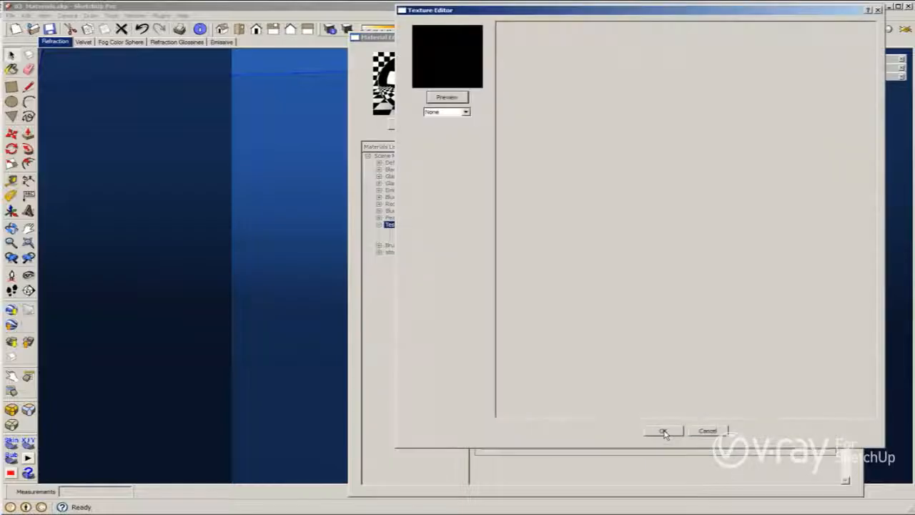
click(445, 113)
click(466, 189)
click(466, 190)
click(466, 189)
click(466, 189)
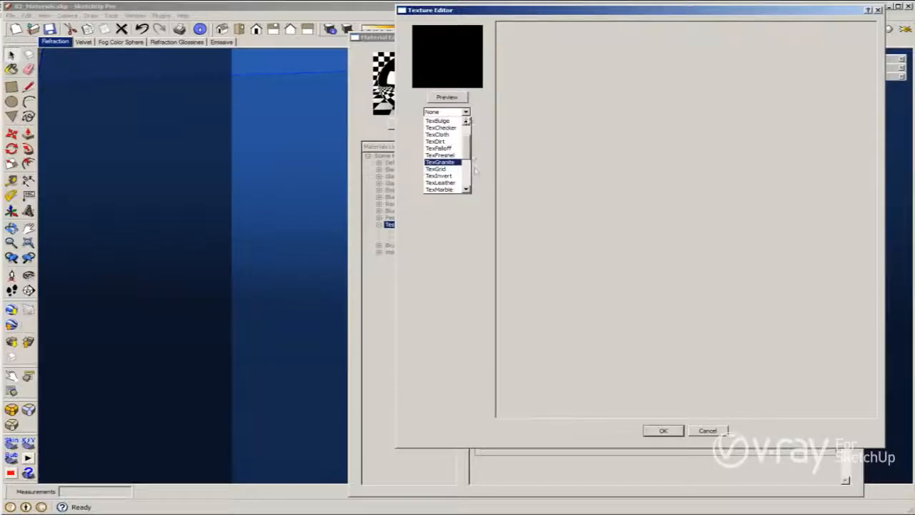
click(450, 129)
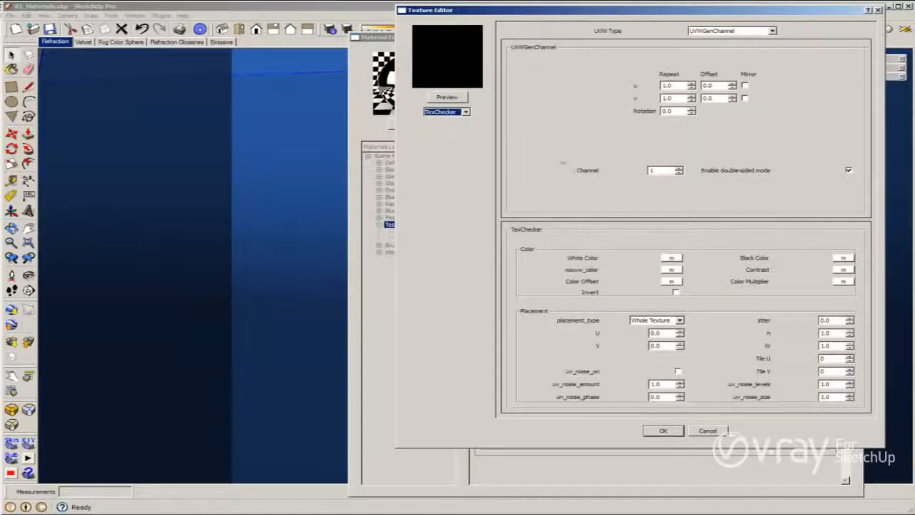
click(447, 97)
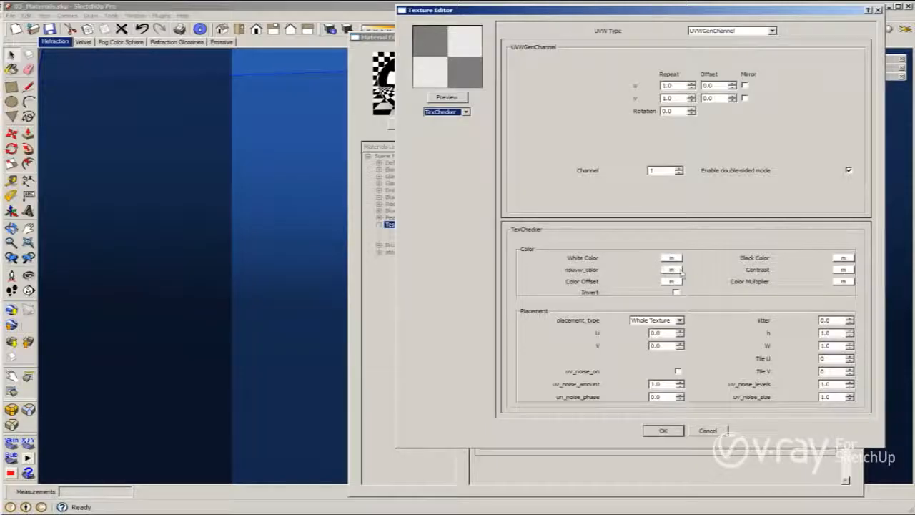
Give the checker's Black Color a TexAColor texture set to black, preview the checker and apply it as the reflection map.
click(842, 258)
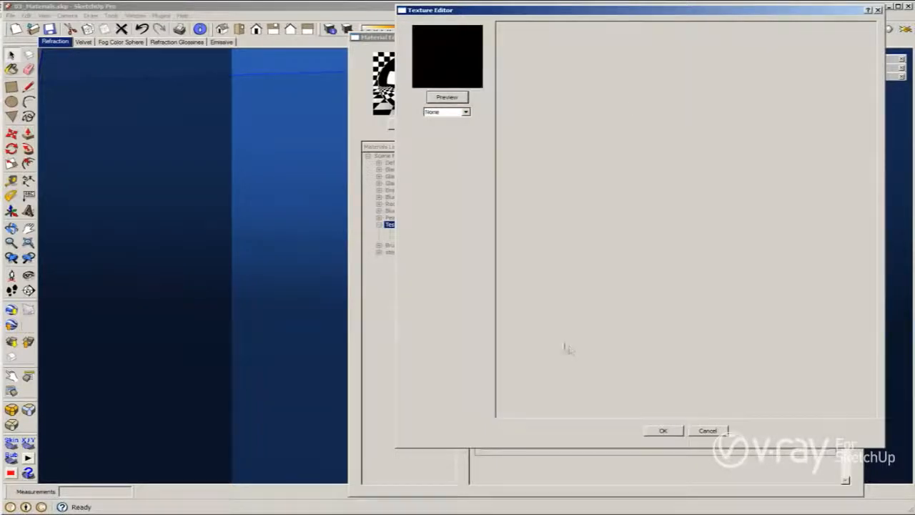
click(449, 112)
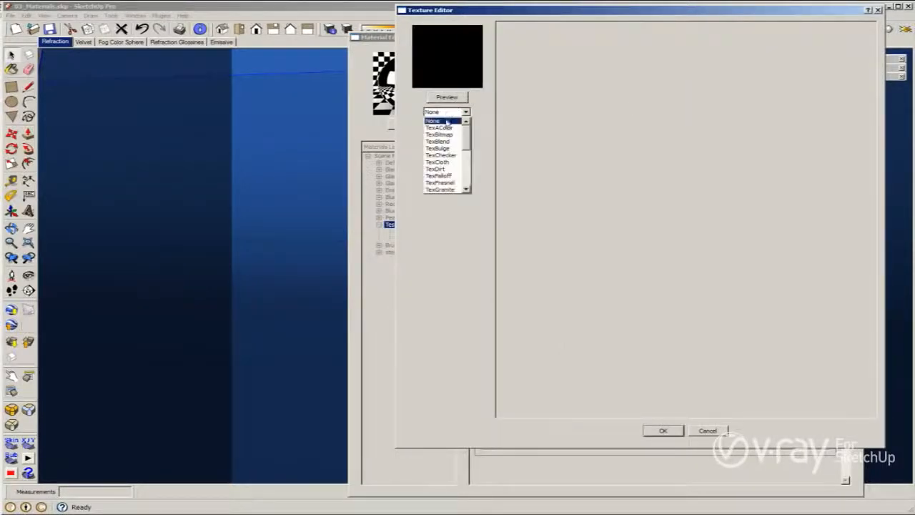
click(446, 128)
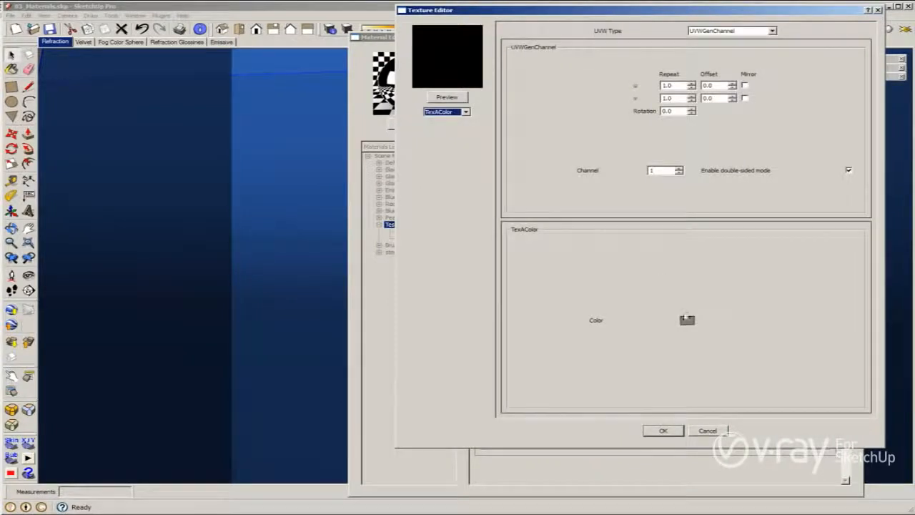
click(686, 320)
click(395, 177)
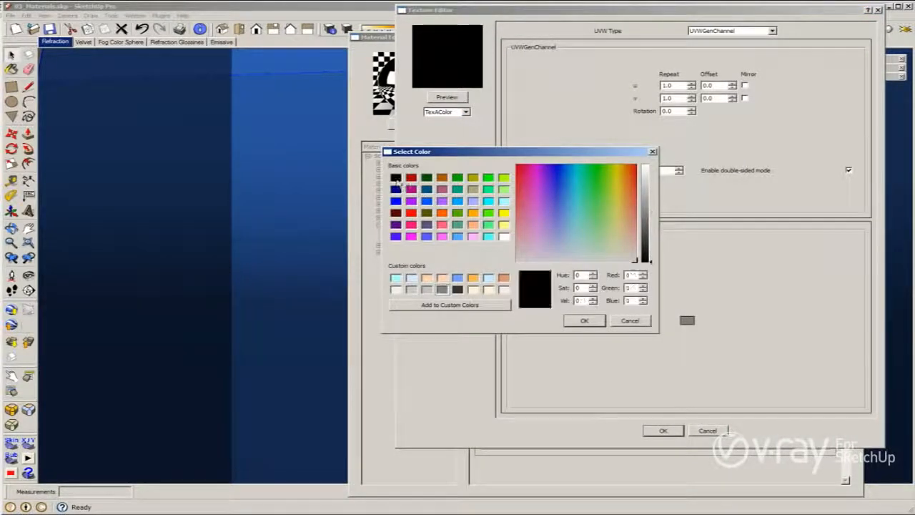
click(579, 321)
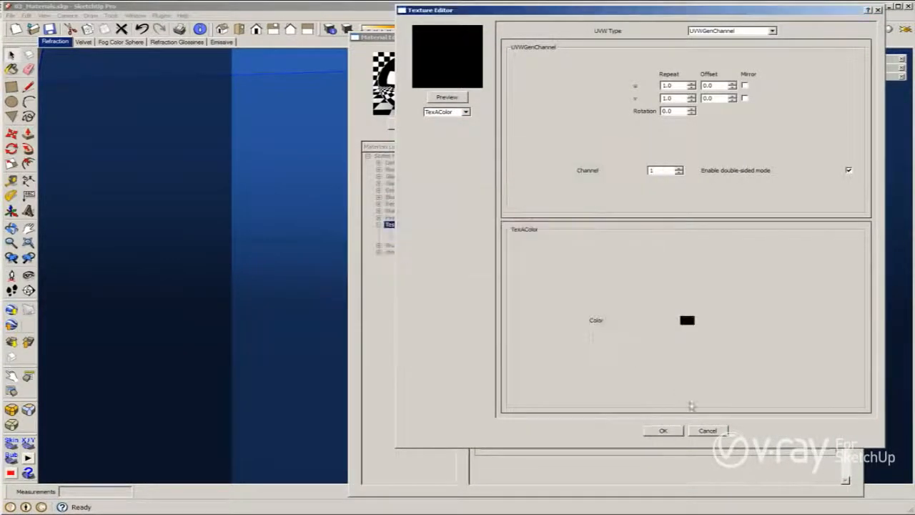
click(663, 430)
click(447, 99)
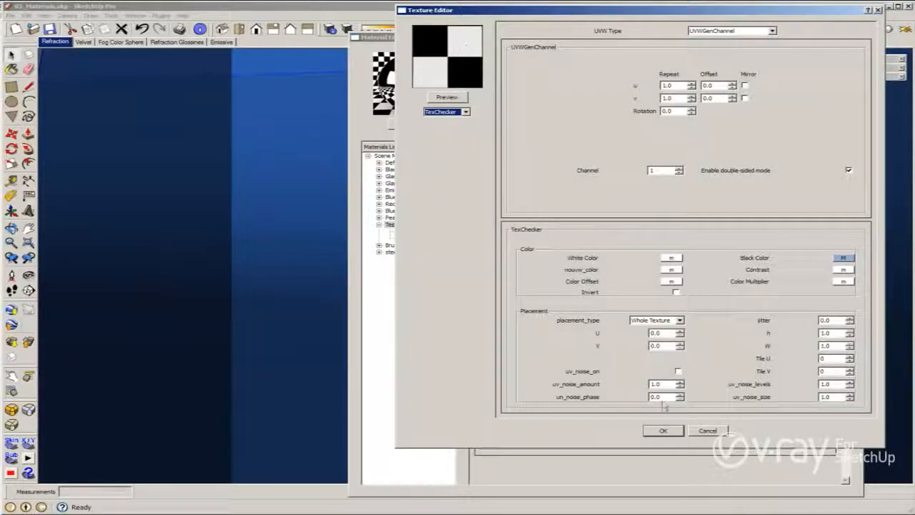
click(663, 431)
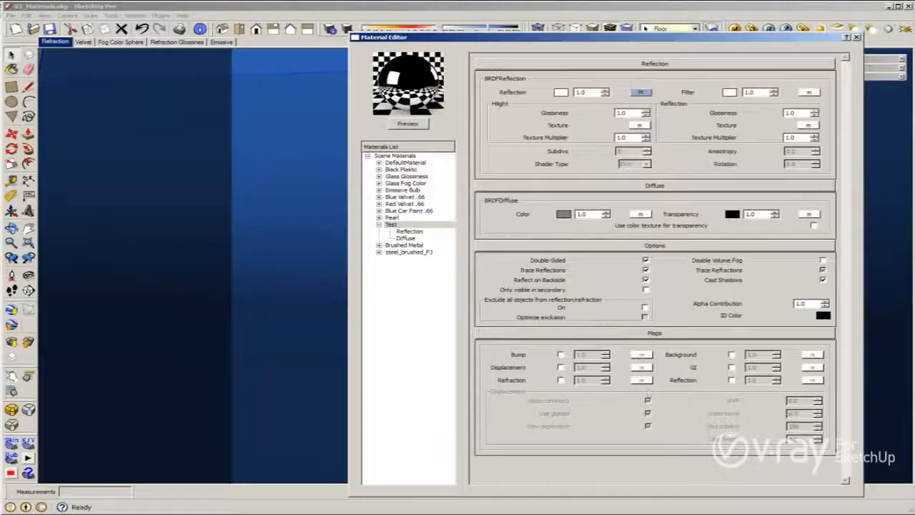
Update the Test material's preview and switch its reflection map from TexChecker to TexFresnel.
click(408, 124)
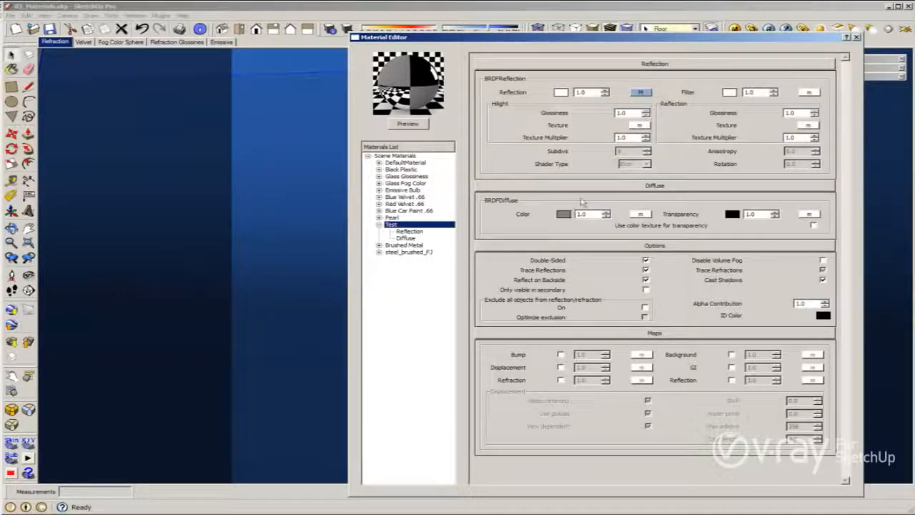
click(640, 92)
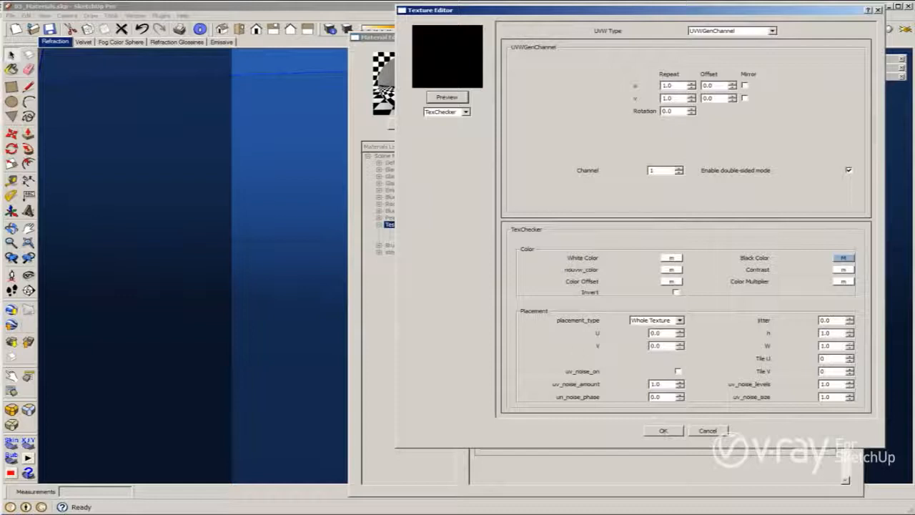
click(444, 113)
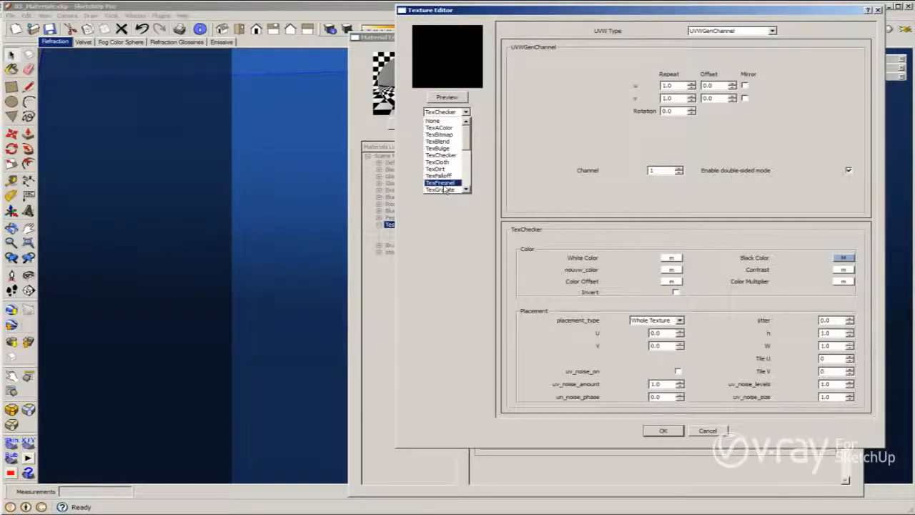
click(443, 184)
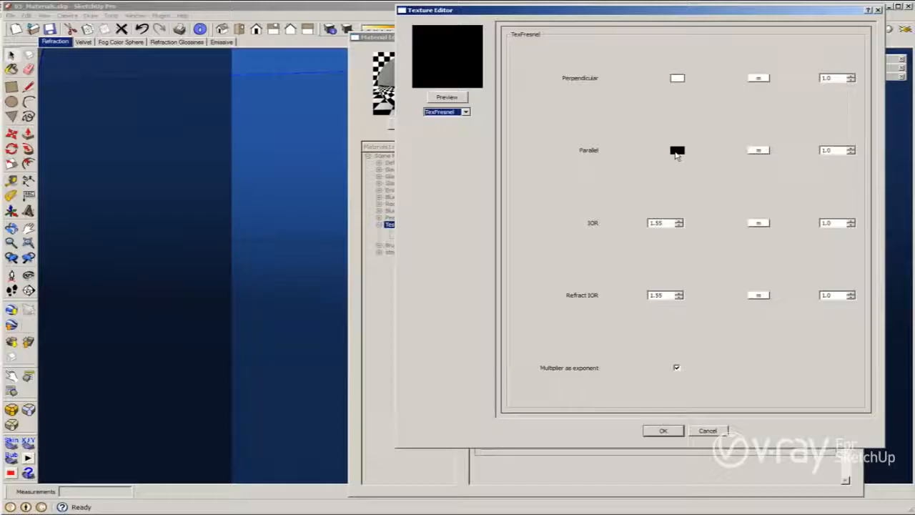
Try black and mid-gray, RGB 150, 150, 150, as the Fresnel map's Perpendicular color.
click(676, 78)
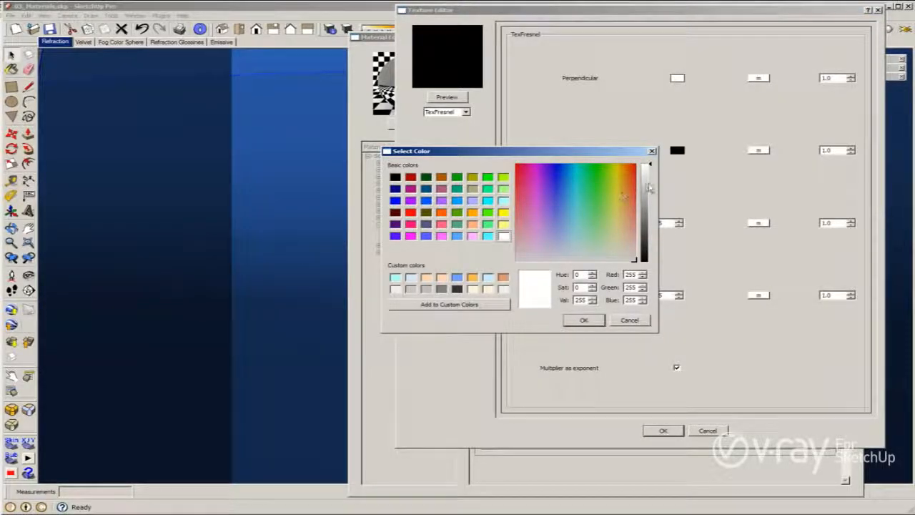
click(647, 260)
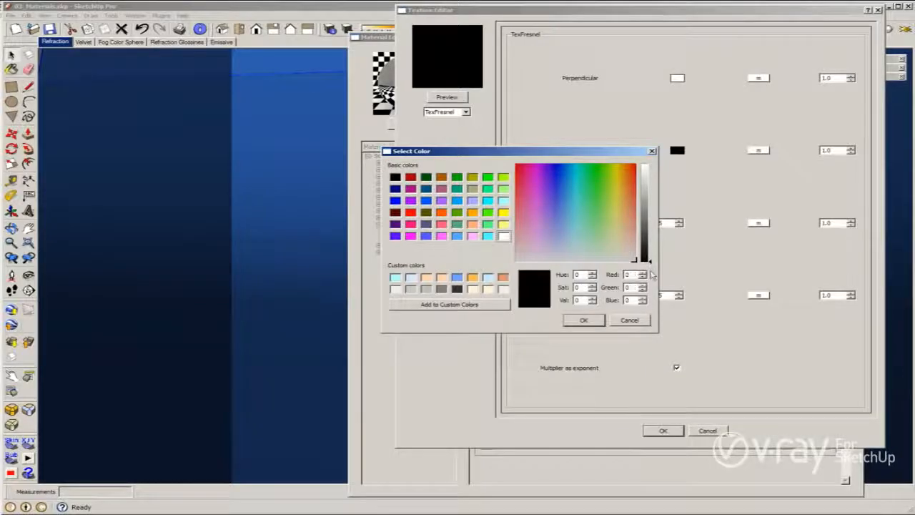
click(583, 319)
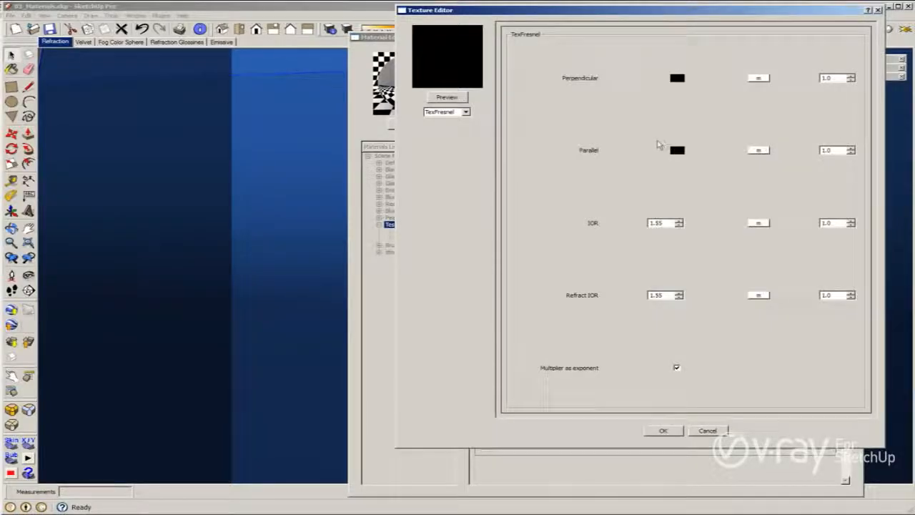
click(678, 80)
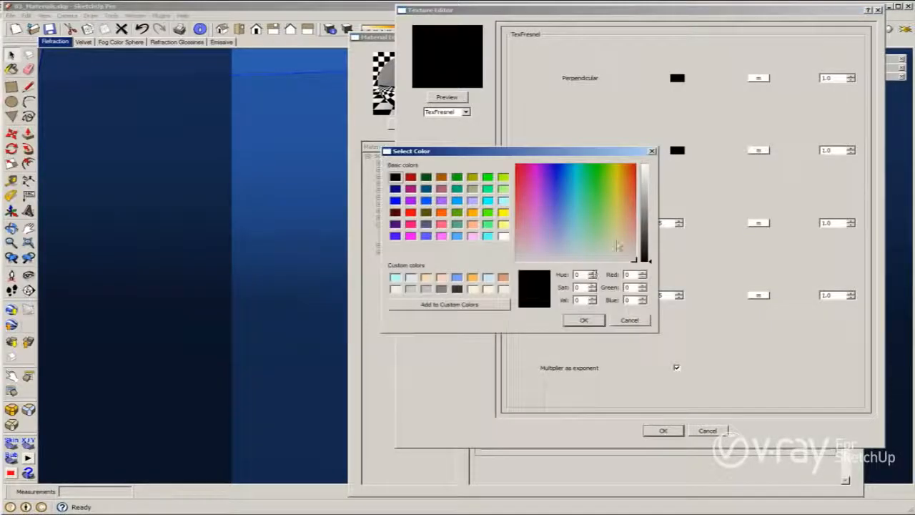
drag(650, 225, 651, 207)
click(600, 320)
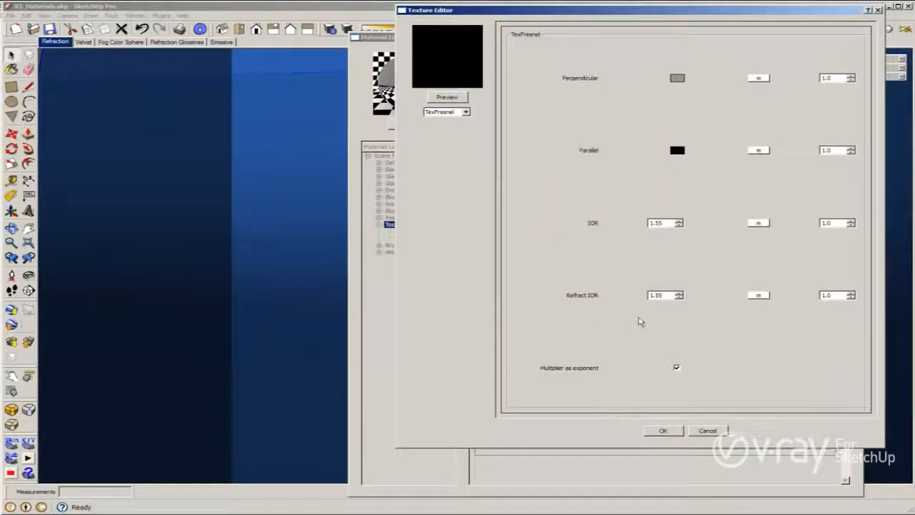
Set the Fresnel map's Perpendicular color to near-white, RGB 250, 250, 250, and preview the Test material with the map applied.
click(676, 78)
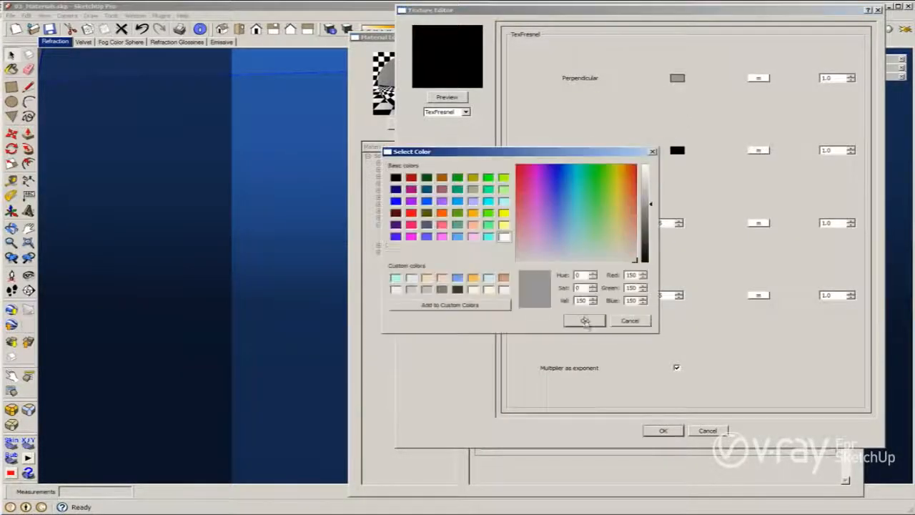
drag(650, 206, 650, 165)
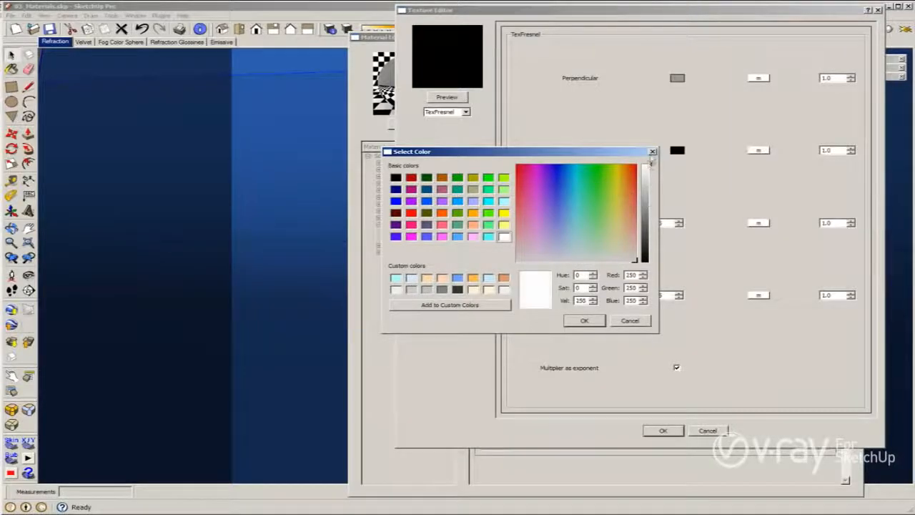
click(583, 321)
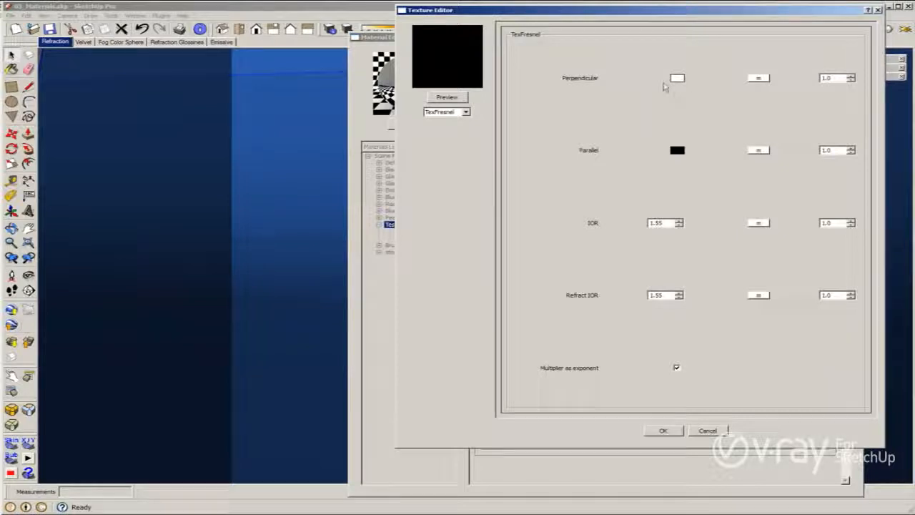
click(661, 431)
click(408, 124)
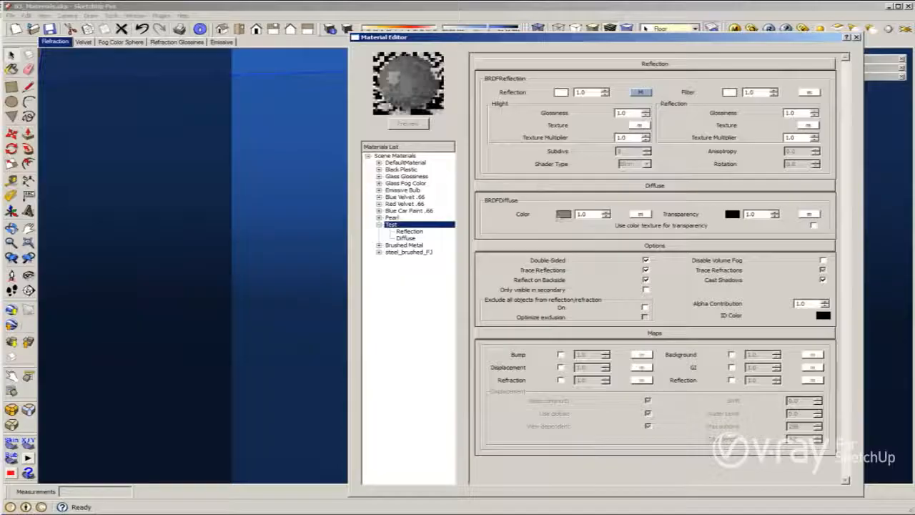
Set the Test material's diffuse color to bright red and update the preview.
click(563, 214)
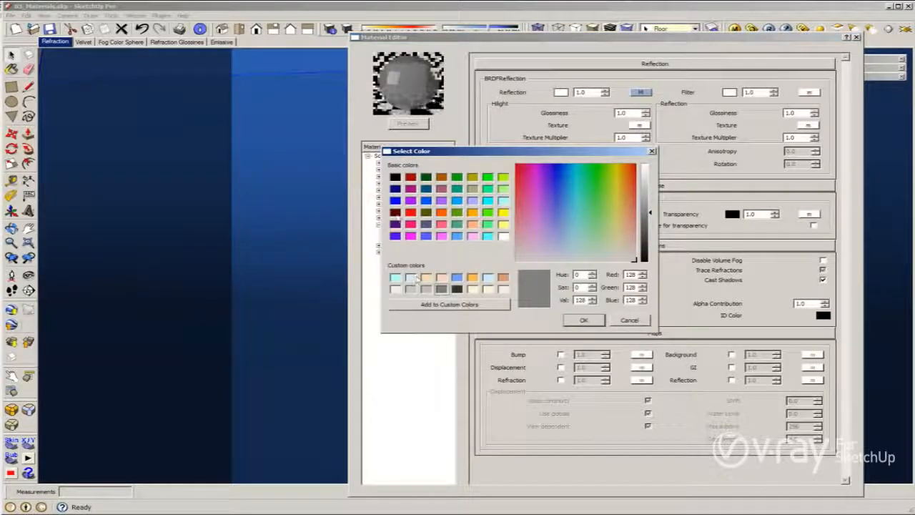
click(410, 211)
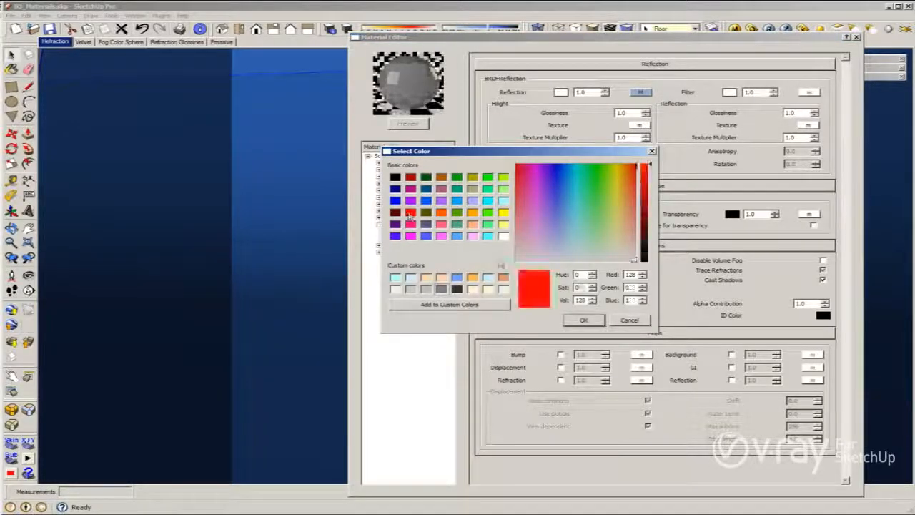
click(584, 320)
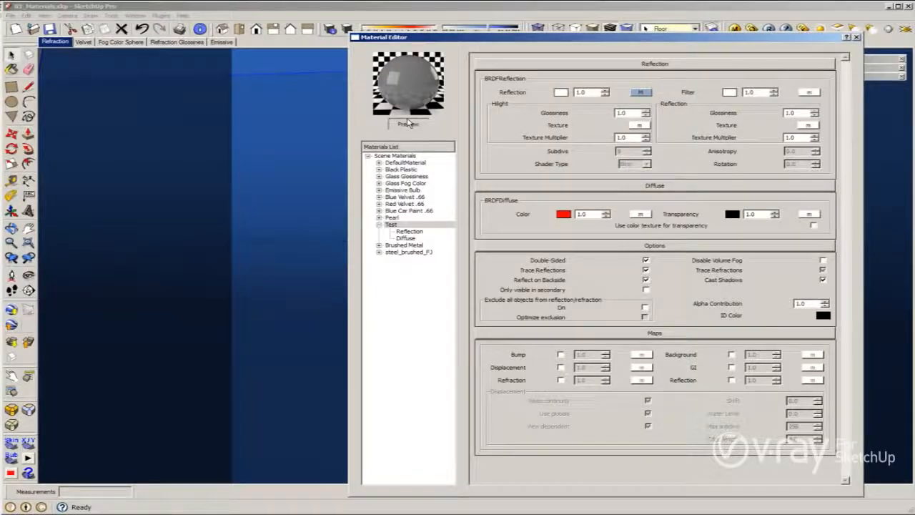
click(407, 124)
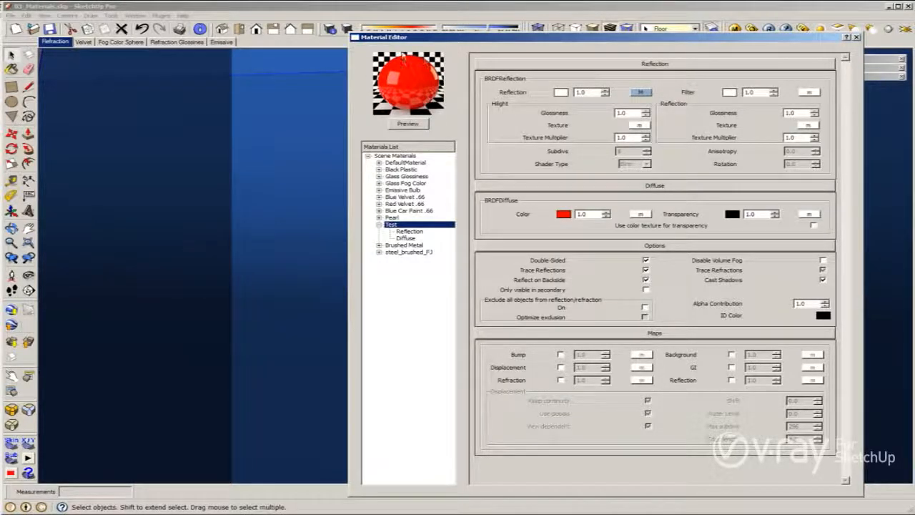
Render the scene to examine the red Fresnel material on the model, and return to the Material Editor.
click(767, 29)
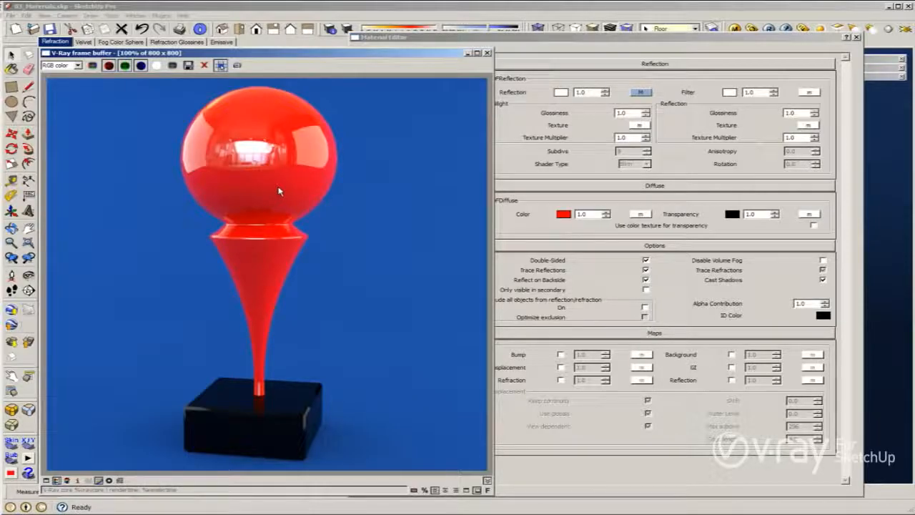
click(500, 162)
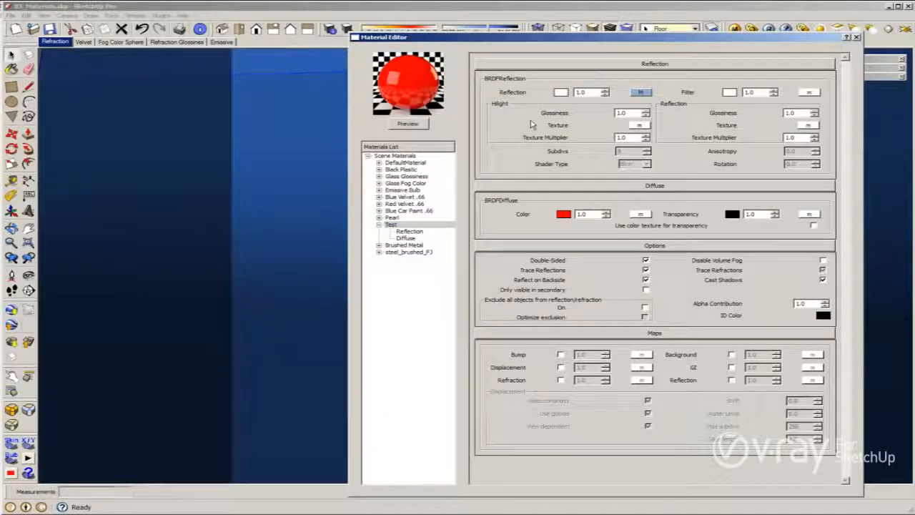
Remove the Fresnel map from the Test material's reflection by setting its texture type to None.
click(643, 93)
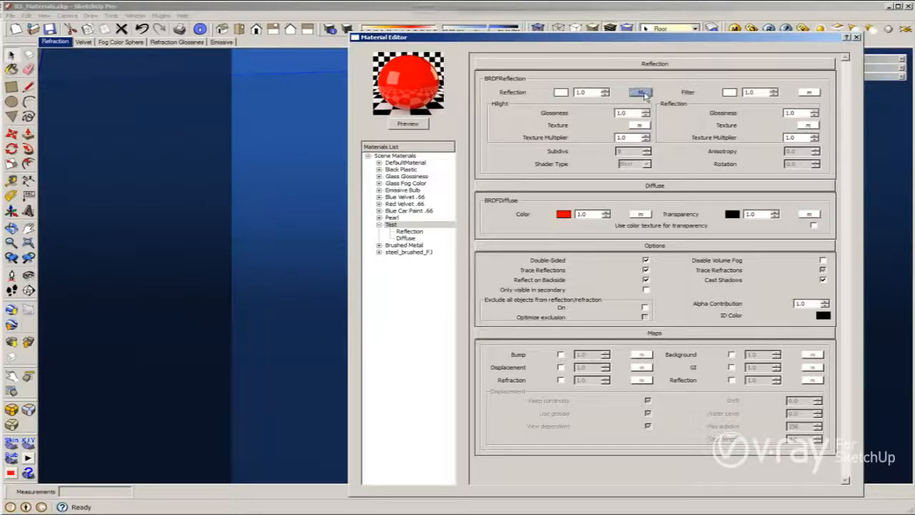
click(447, 112)
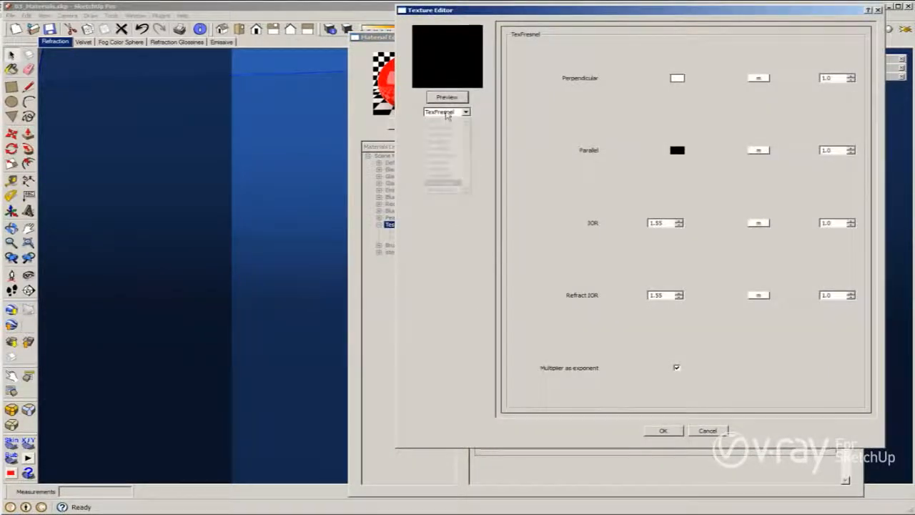
click(444, 115)
click(446, 112)
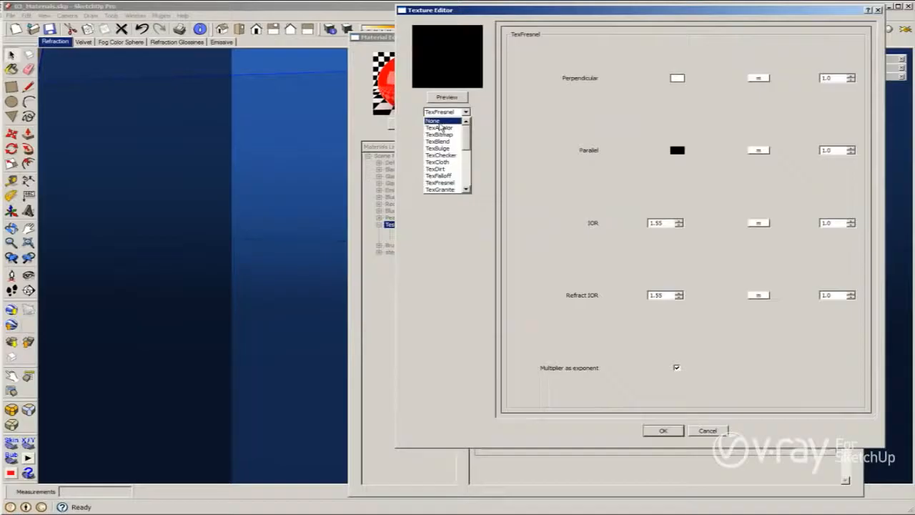
click(438, 122)
click(662, 430)
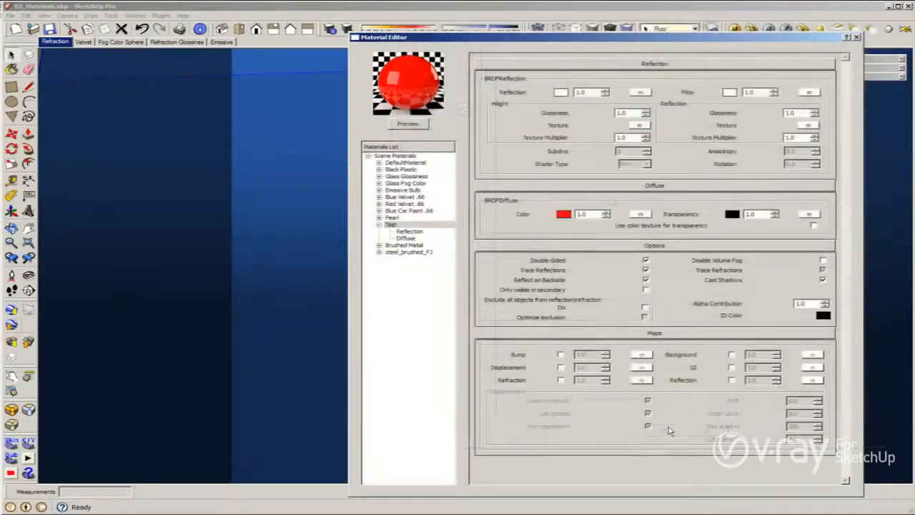
Set the Test material's reflection color to near-black, about RGB 17, 17, 17, and update the preview.
click(563, 93)
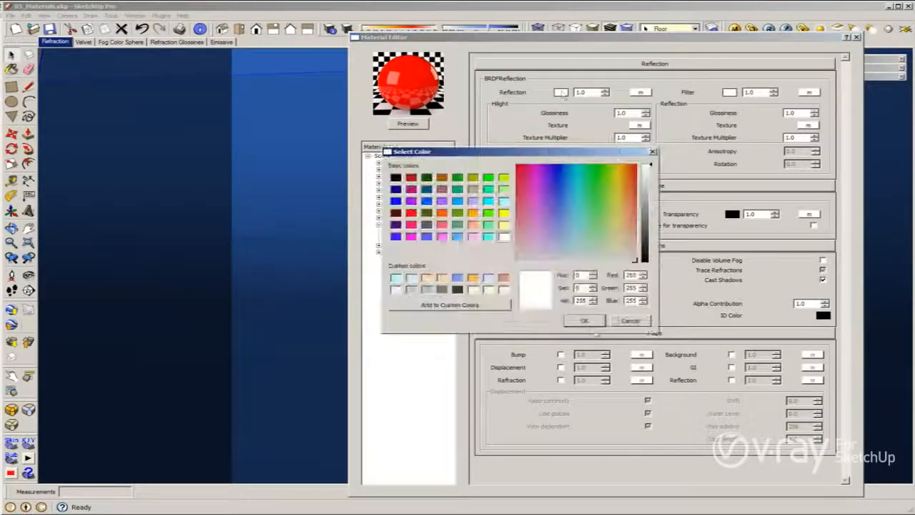
drag(643, 243, 646, 262)
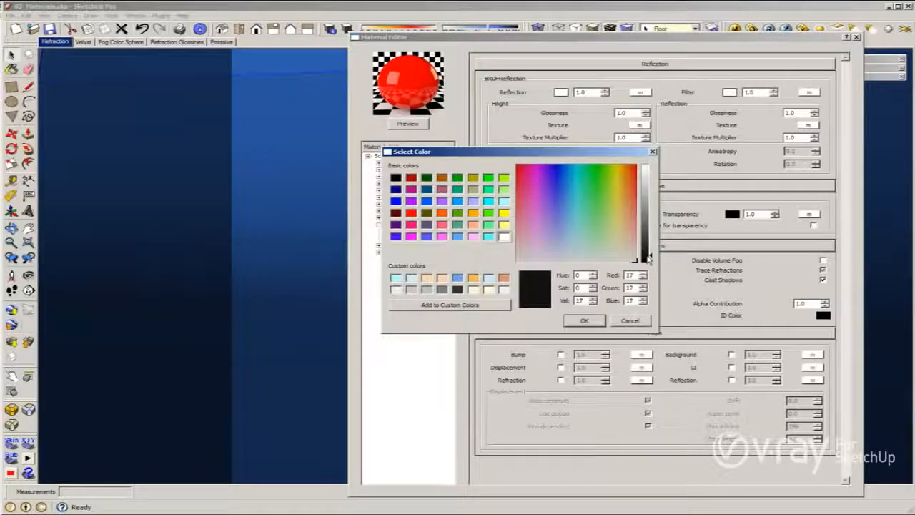
click(595, 319)
click(409, 124)
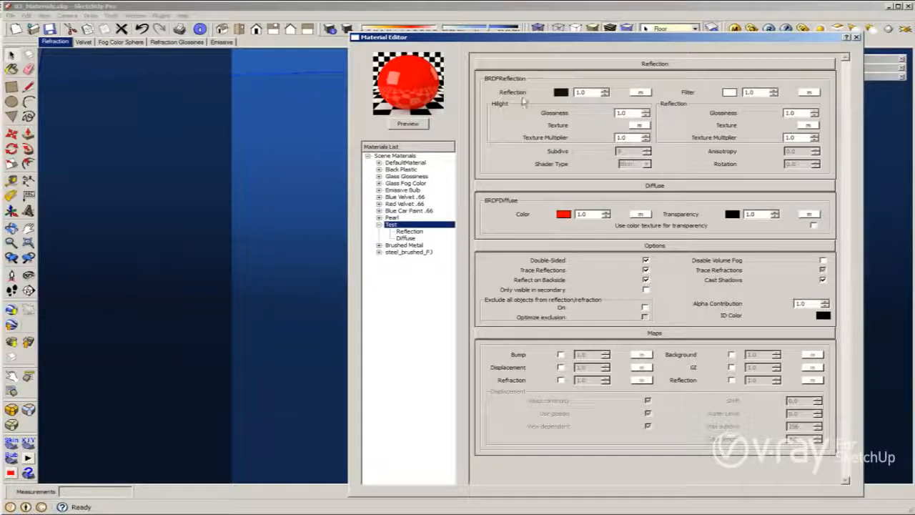
Set the Test material's reflection color to light gray, RGB 199, 199, 199, and update the preview.
click(564, 94)
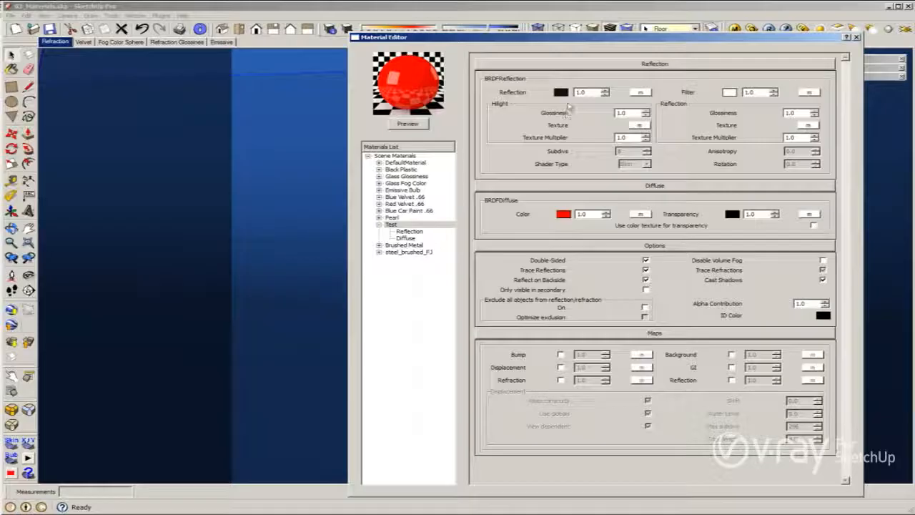
click(561, 92)
drag(652, 255, 649, 187)
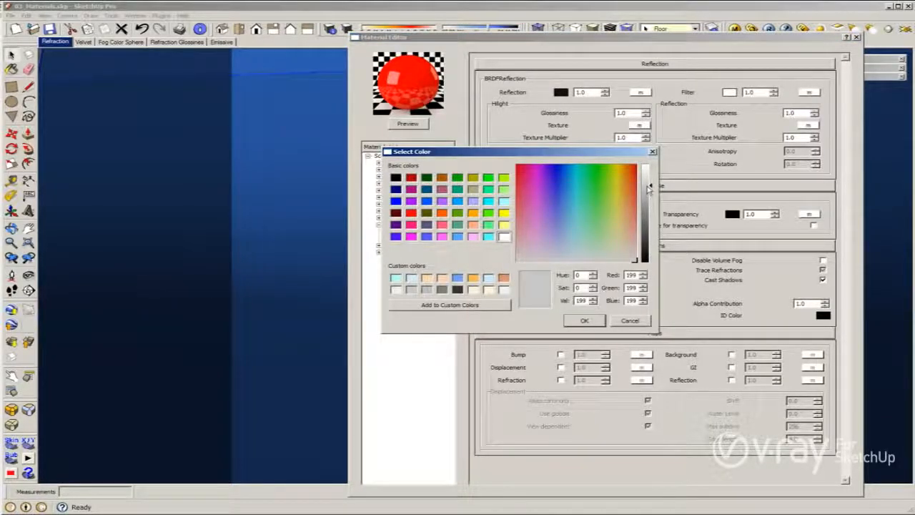
click(583, 320)
click(407, 124)
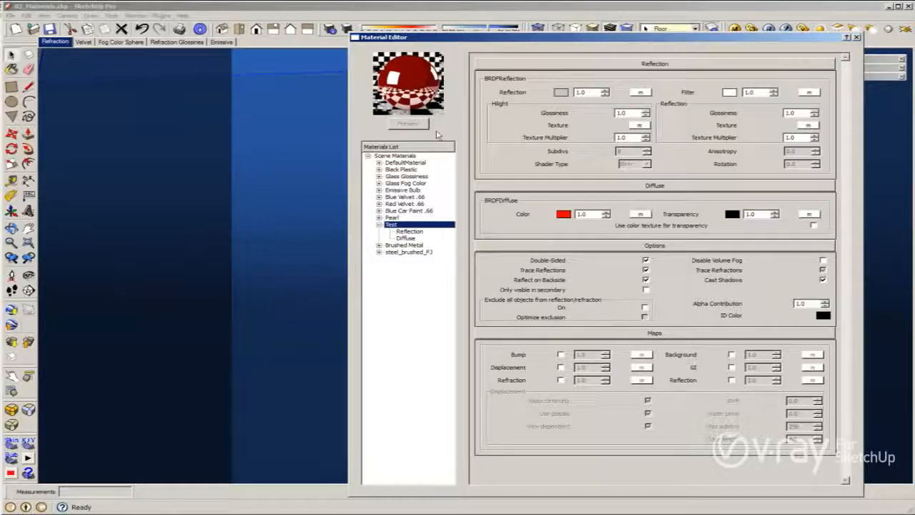
Set the Test material's reflection color to white.
click(560, 93)
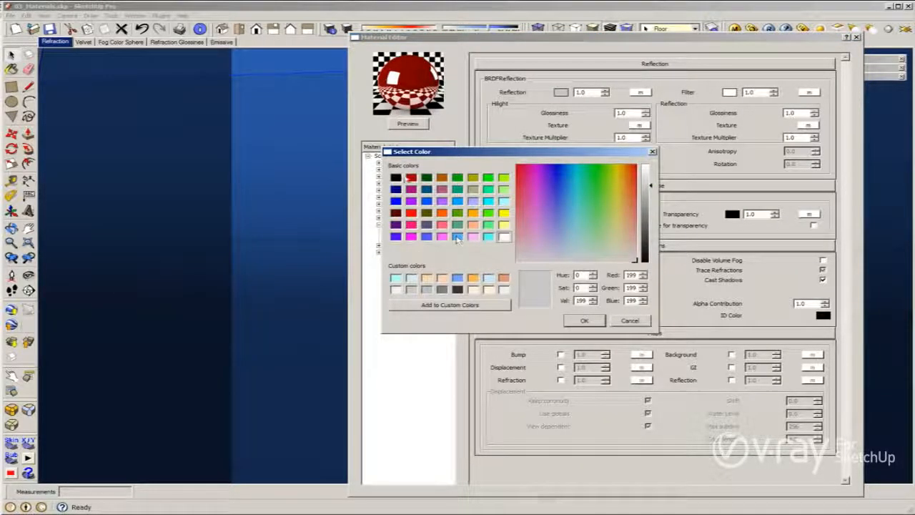
click(504, 236)
click(584, 321)
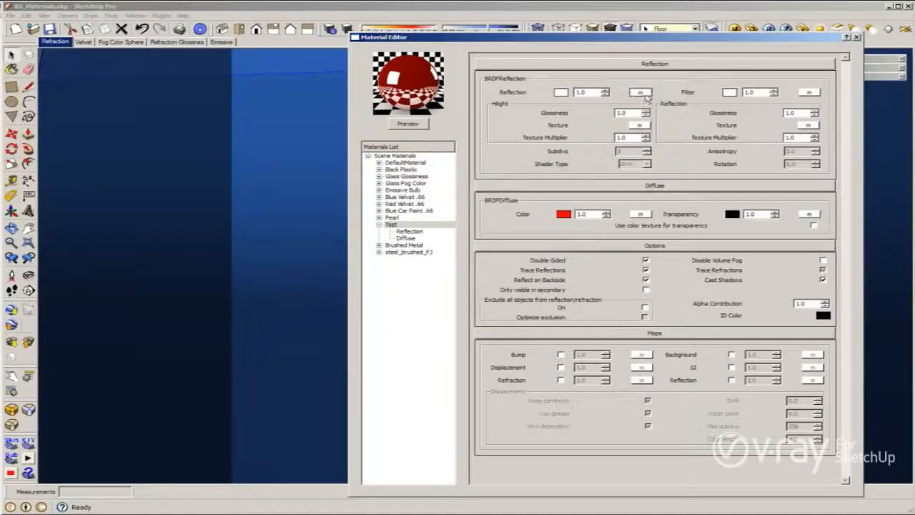
Add a TexFresnel map to the Test material's reflection and set its IOR to 20.0.
click(640, 92)
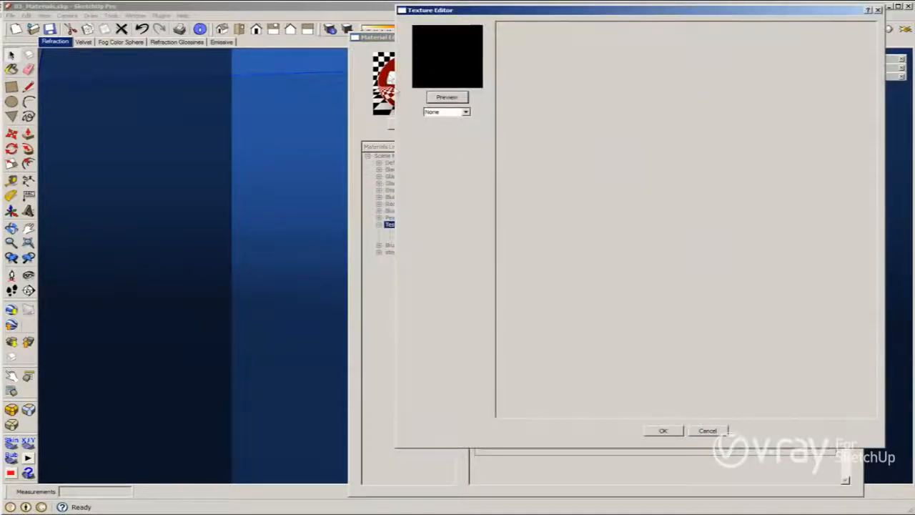
click(443, 113)
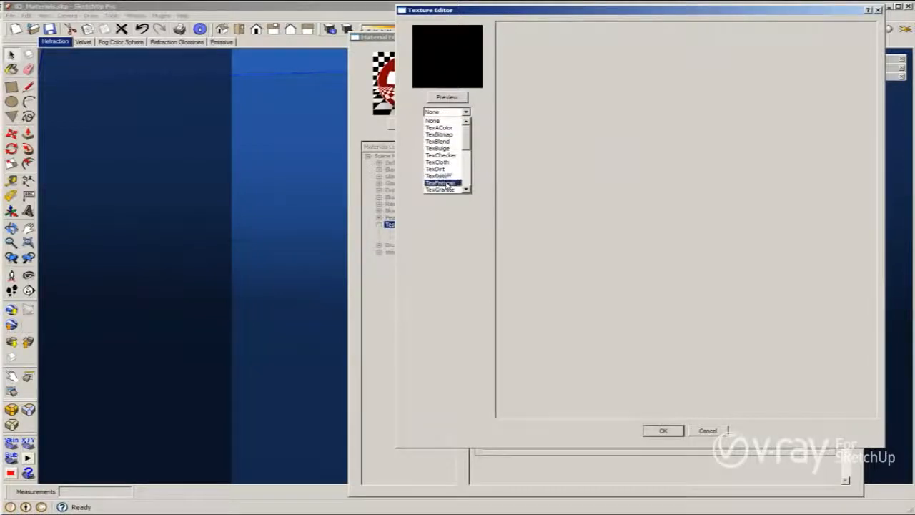
click(441, 176)
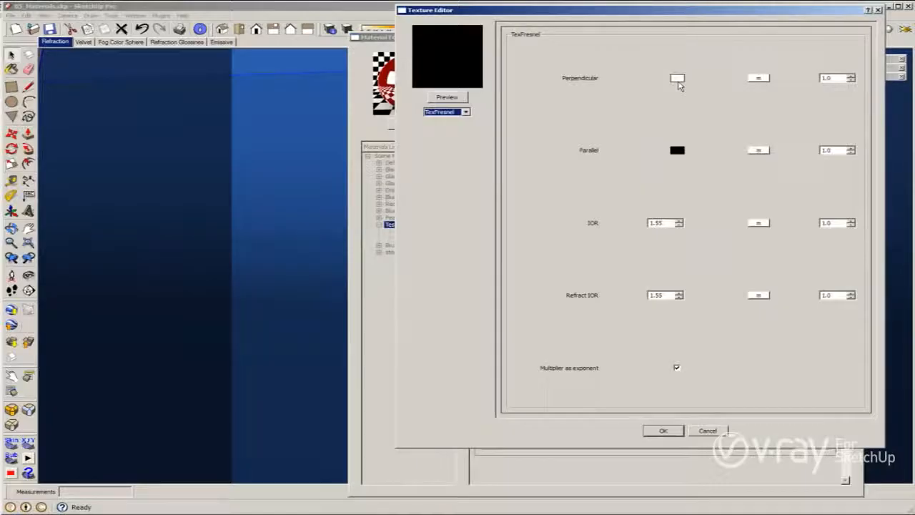
double_click(654, 223)
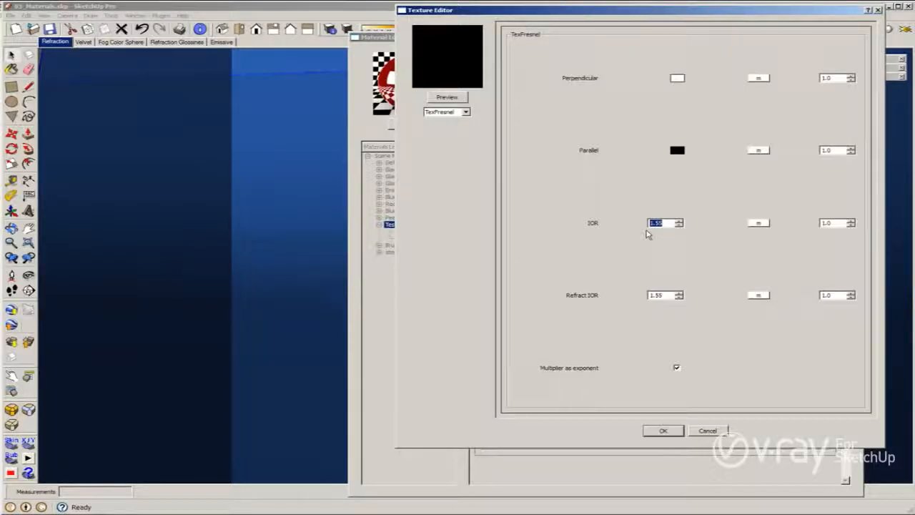
text(1.0)
Try a dark gray parallel color, RGB 74, 74, 74, on the Fresnel map and return it to black.
click(677, 151)
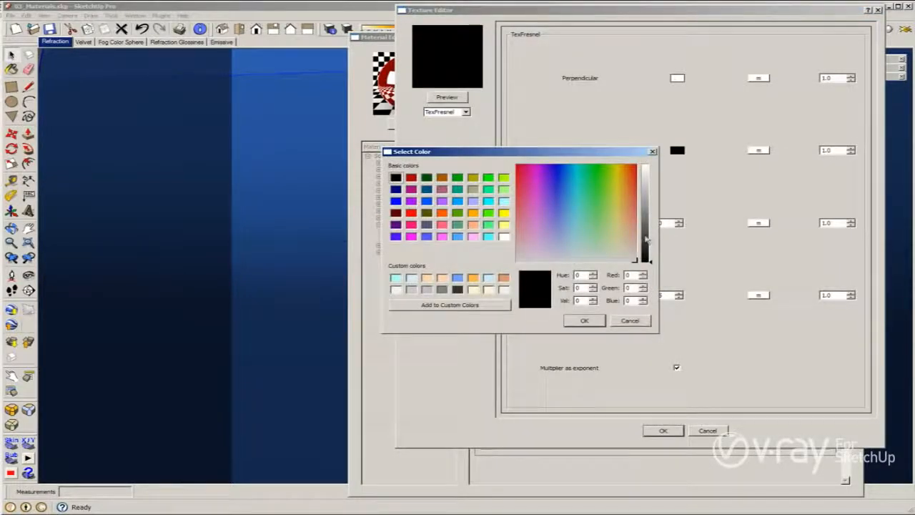
drag(647, 251, 646, 242)
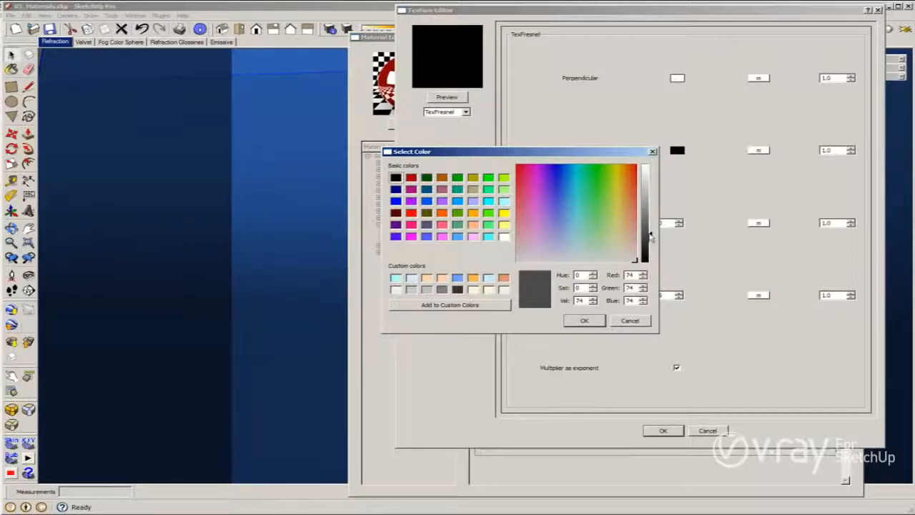
click(586, 321)
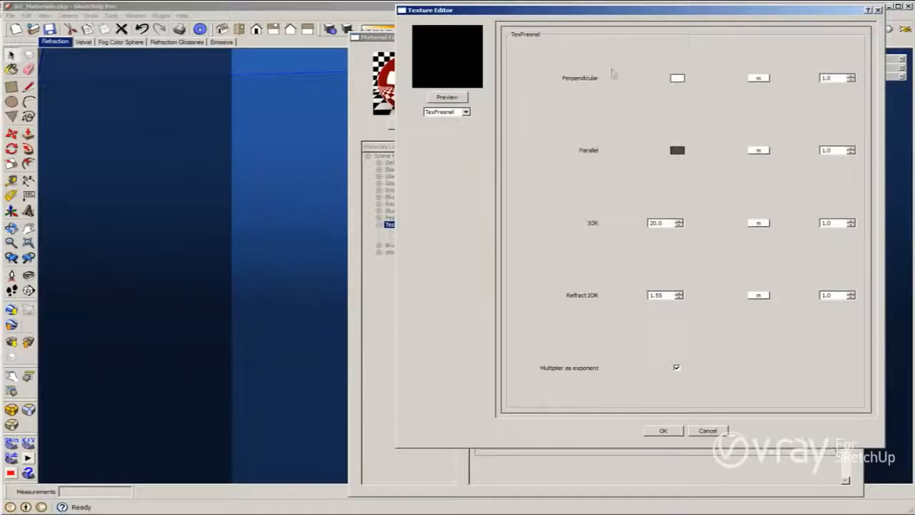
click(677, 151)
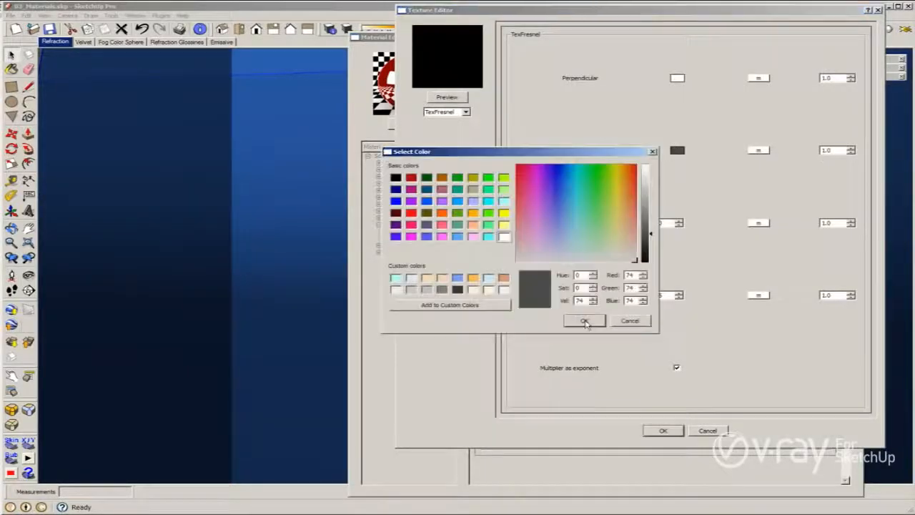
drag(650, 235, 656, 292)
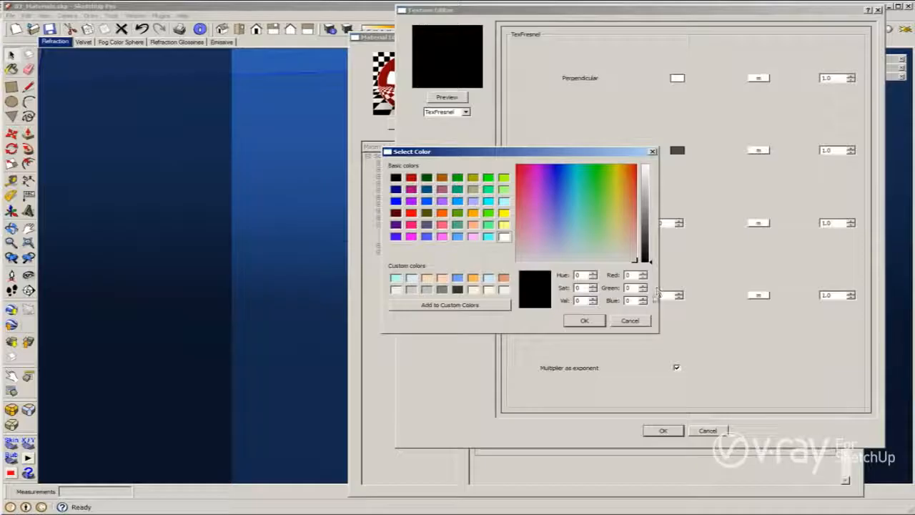
click(584, 320)
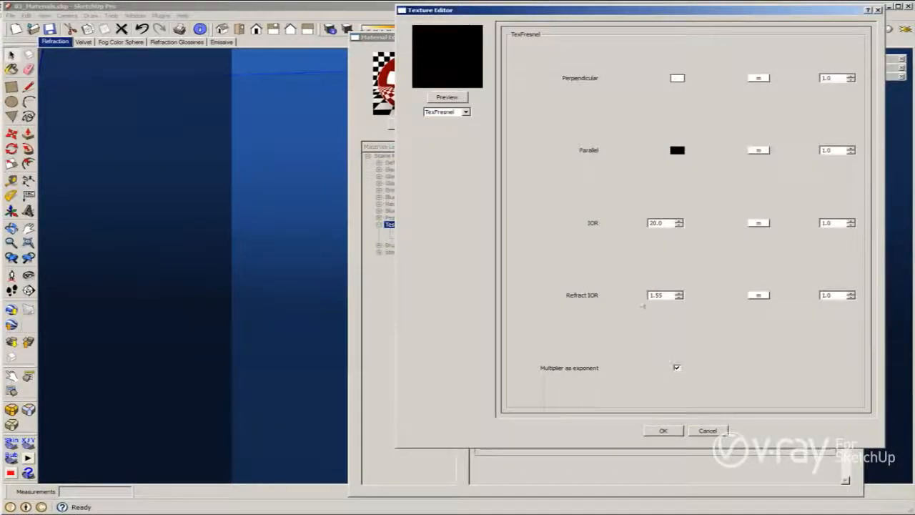
Apply the Fresnel map with Refract IOR 20.0, update the material preview and render the scene.
click(664, 431)
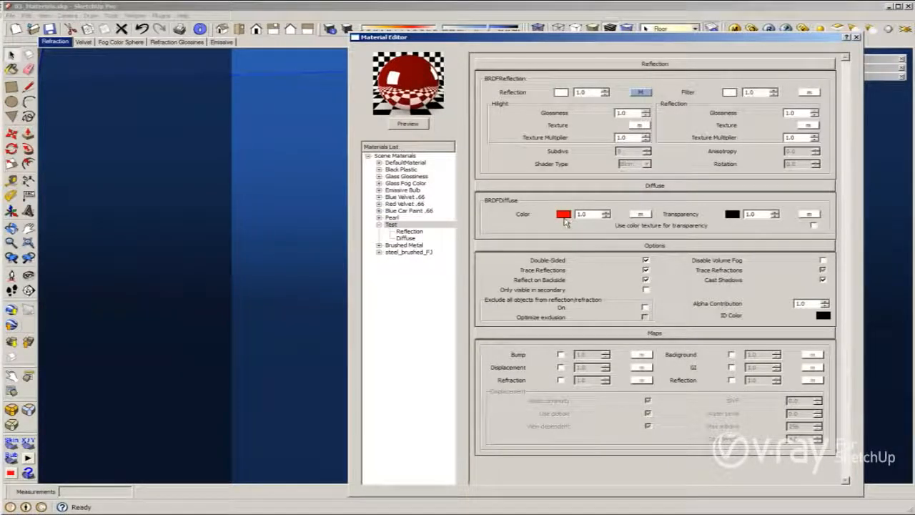
click(406, 123)
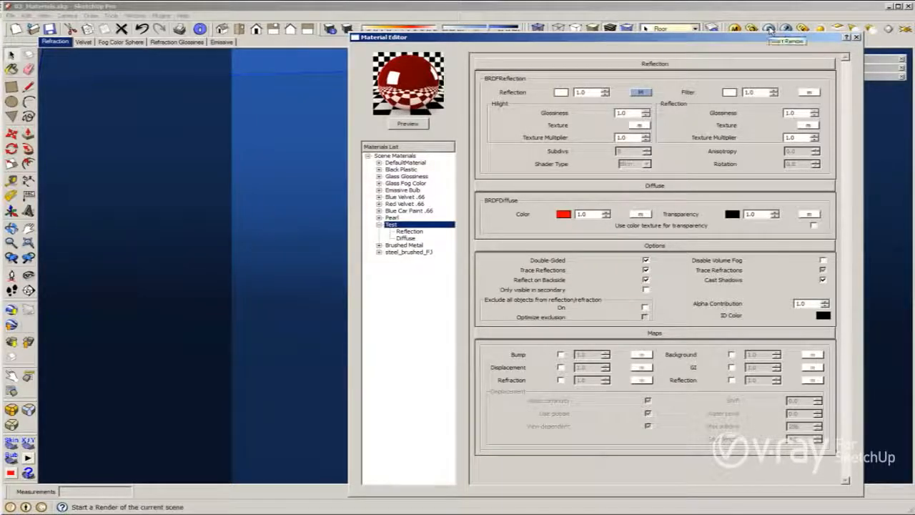
click(769, 29)
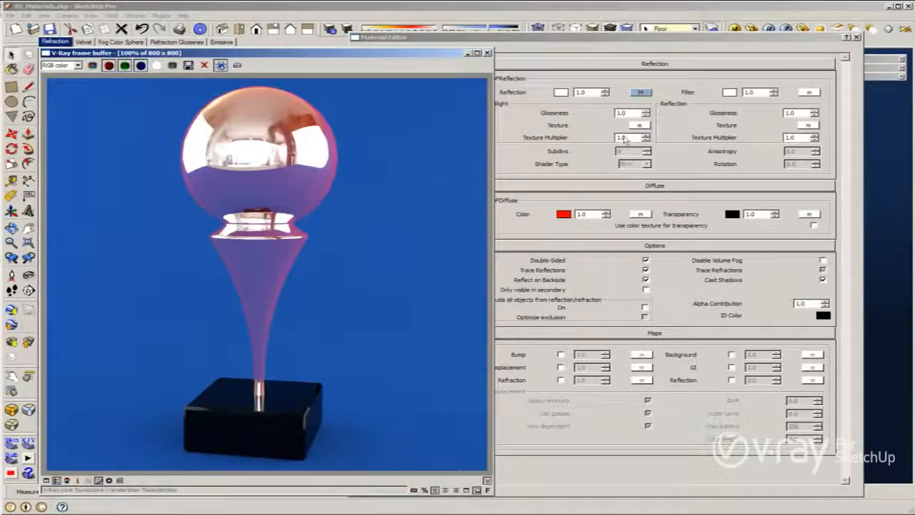
Set the reflection Fresnel map's Refract IOR to 1.55 and bring up the V-Ray frame buffer to view the render.
click(639, 93)
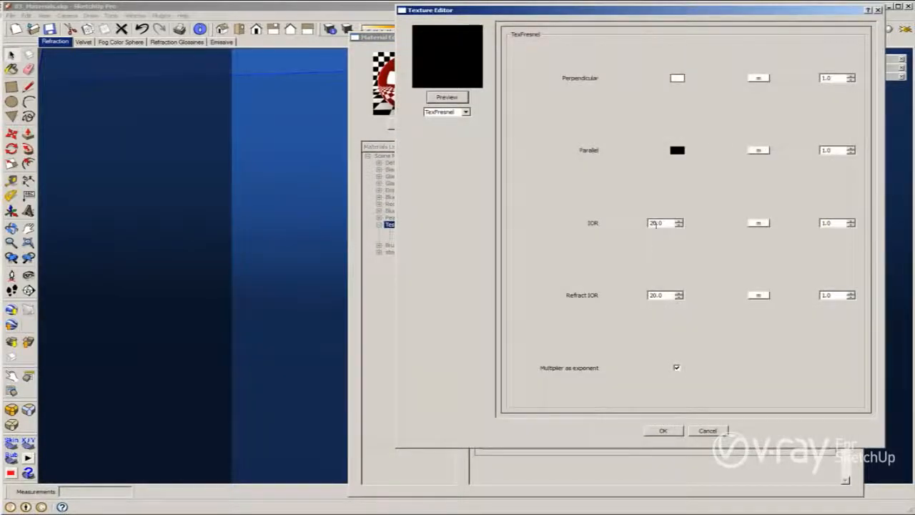
drag(665, 296, 601, 299)
text(1.55)
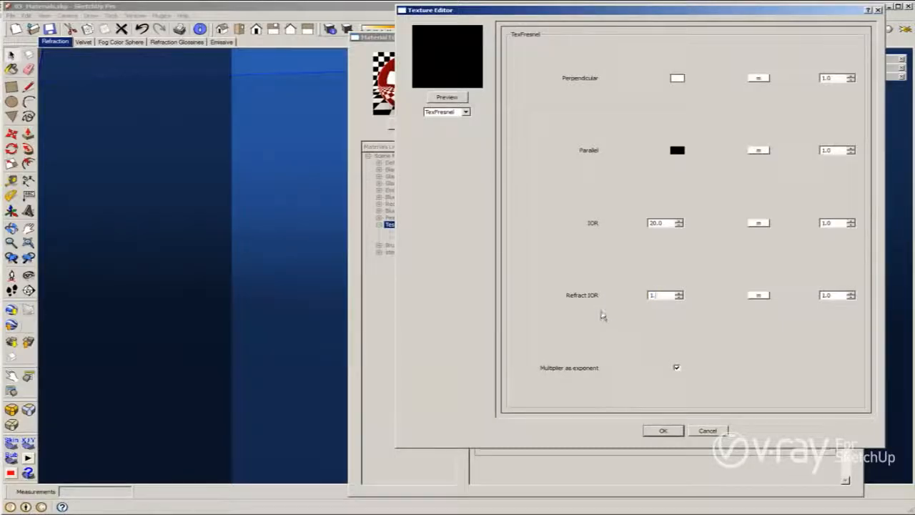
click(662, 430)
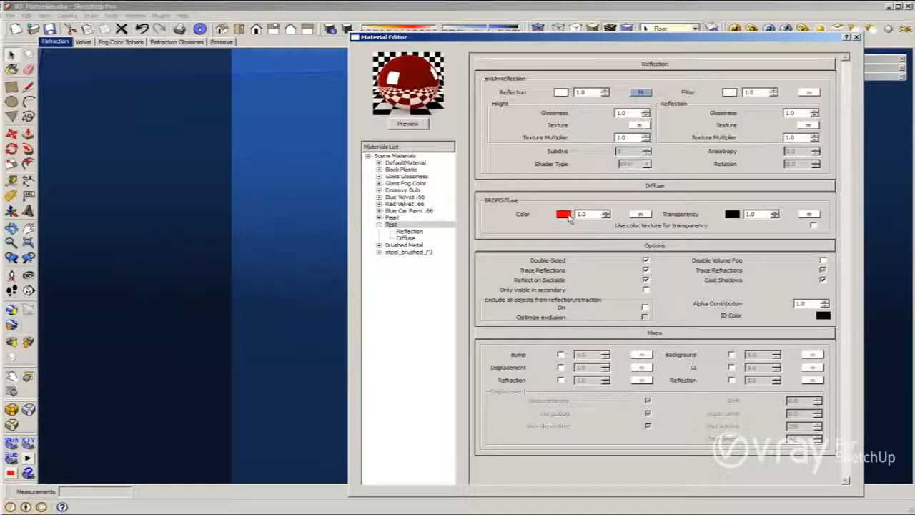
click(804, 28)
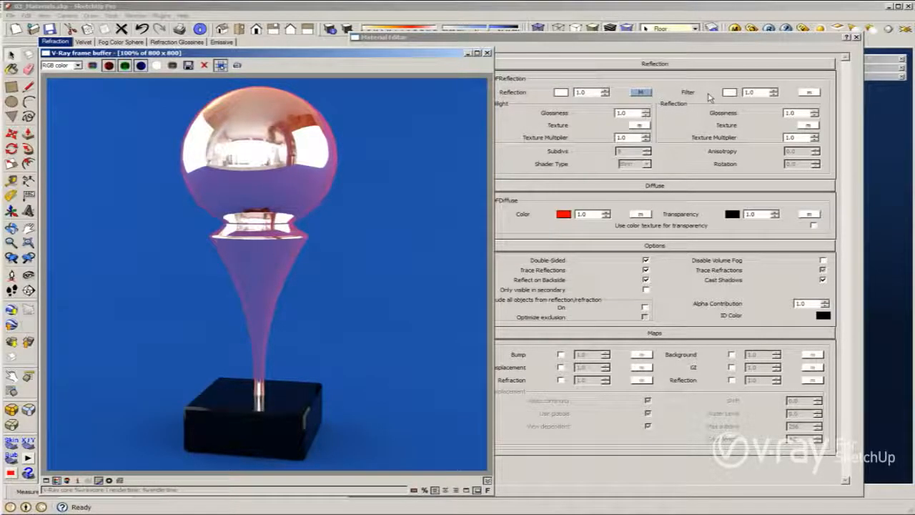
click(709, 97)
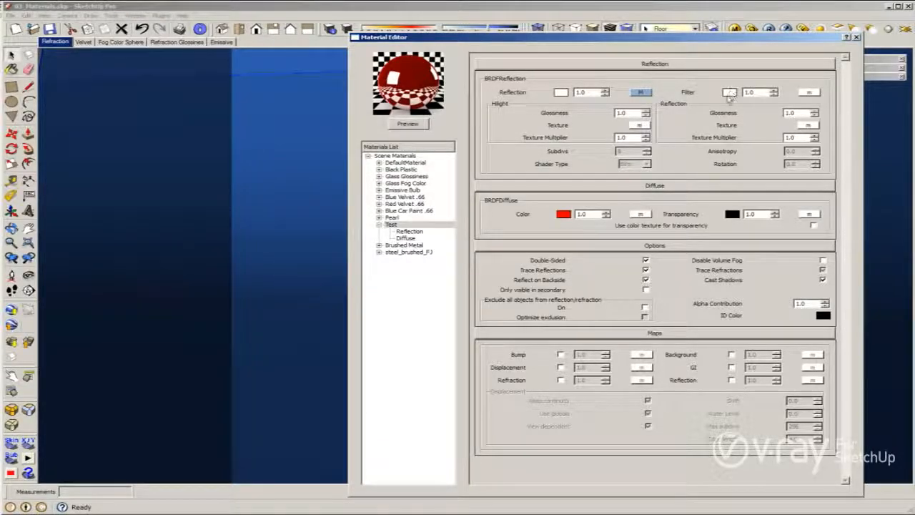
Set the reflection filter color to light red, RGB 255, 66, 66, update the material preview and render the scene.
click(730, 93)
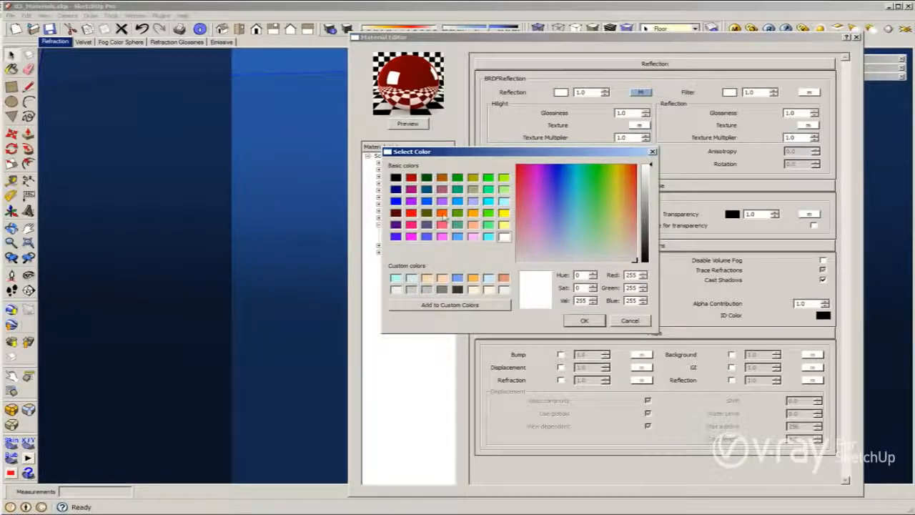
click(411, 213)
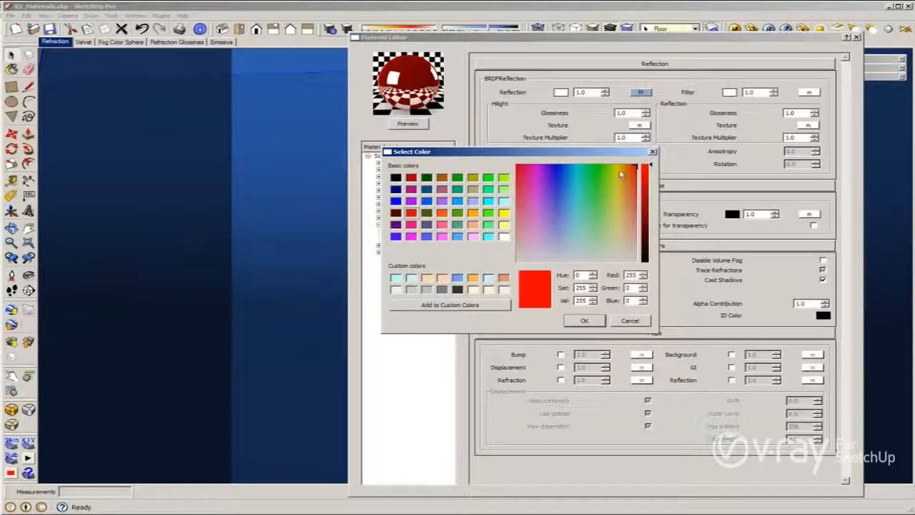
drag(633, 169, 637, 191)
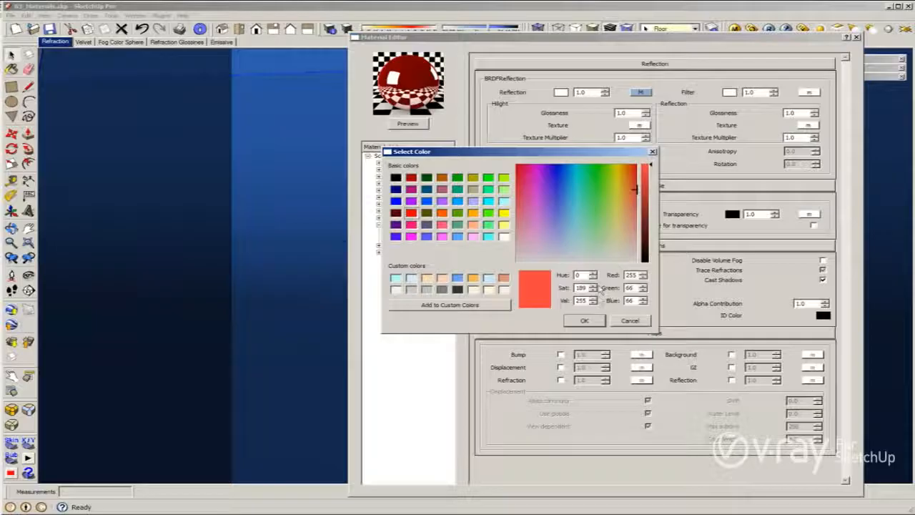
click(584, 320)
click(408, 124)
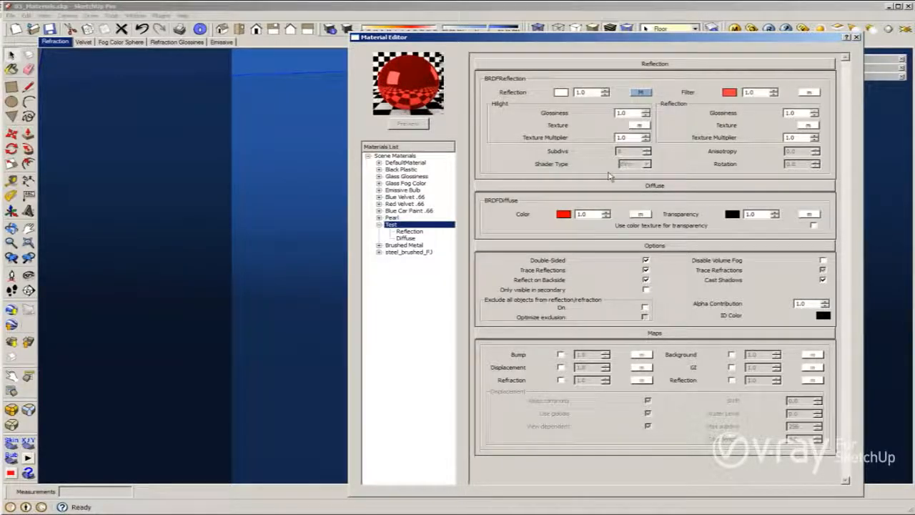
click(772, 30)
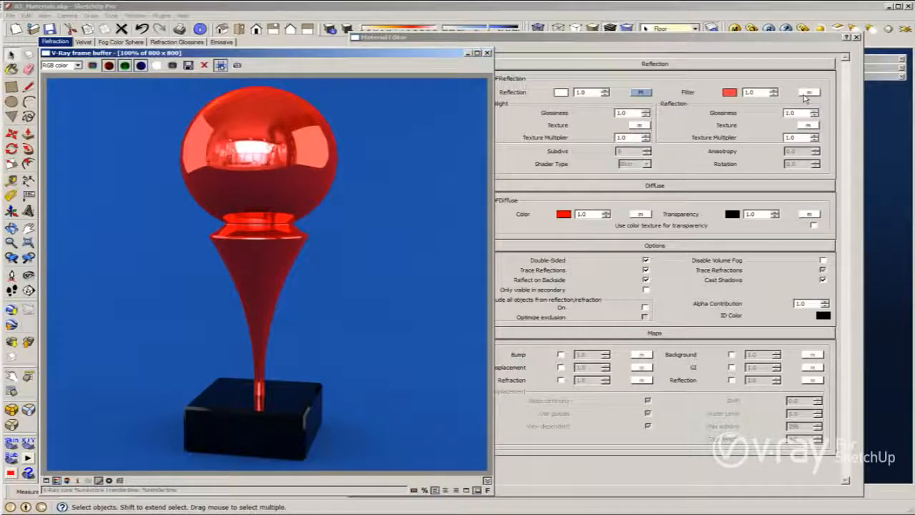
Assign a TexChecker map to the Test material's reflection filter.
click(807, 93)
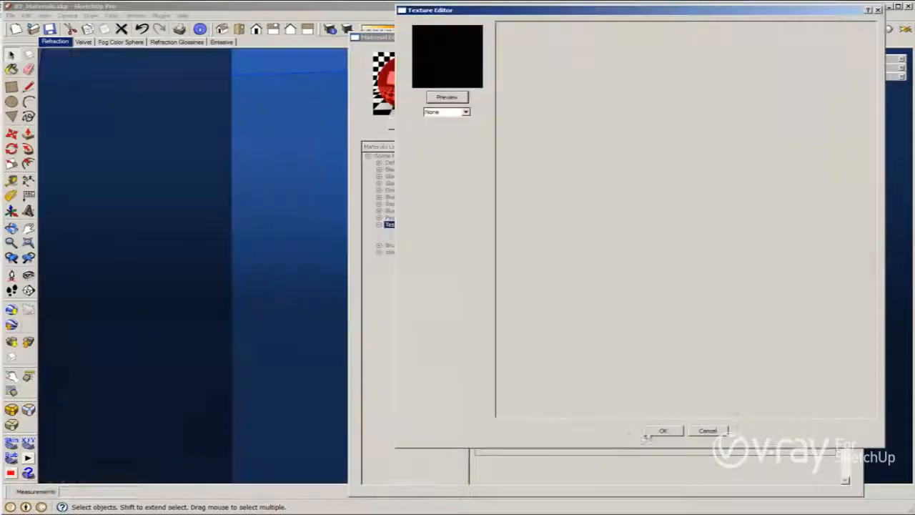
click(447, 111)
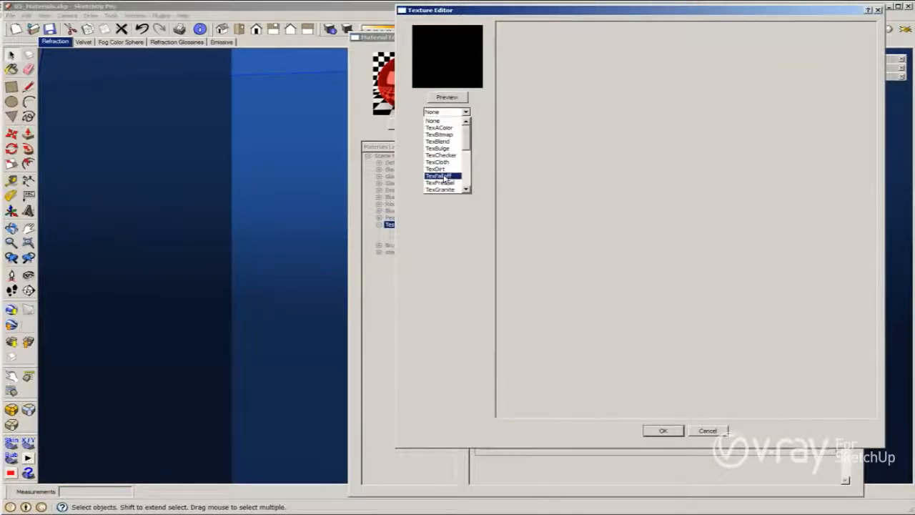
click(440, 156)
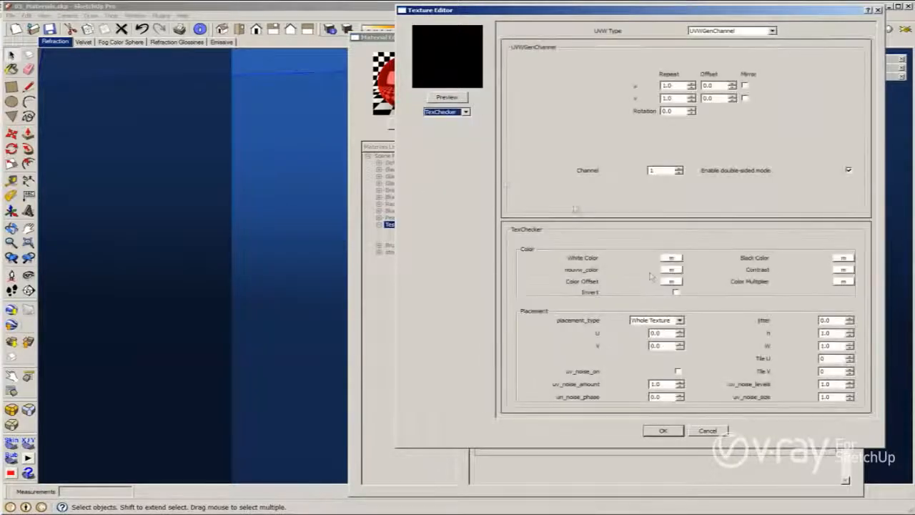
Assign a TexAColor texture to the checker's White Color and set its color to orange.
click(671, 258)
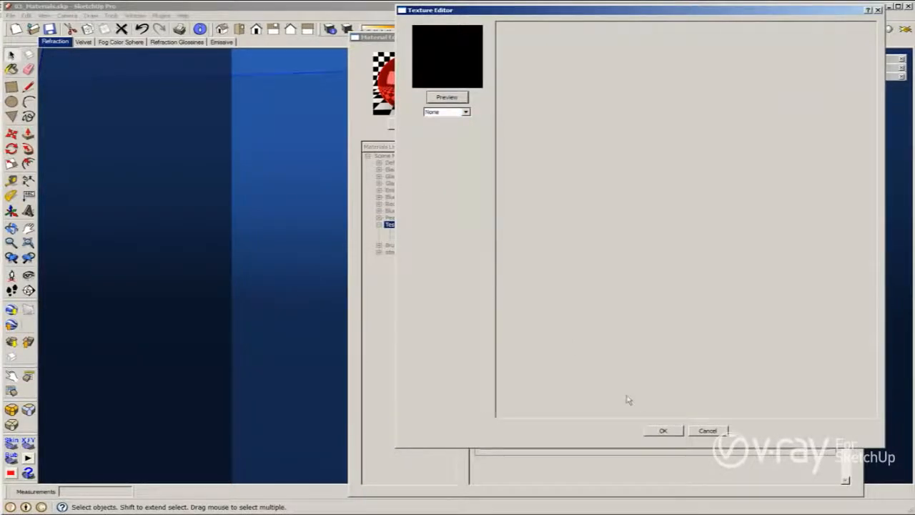
click(447, 112)
click(440, 120)
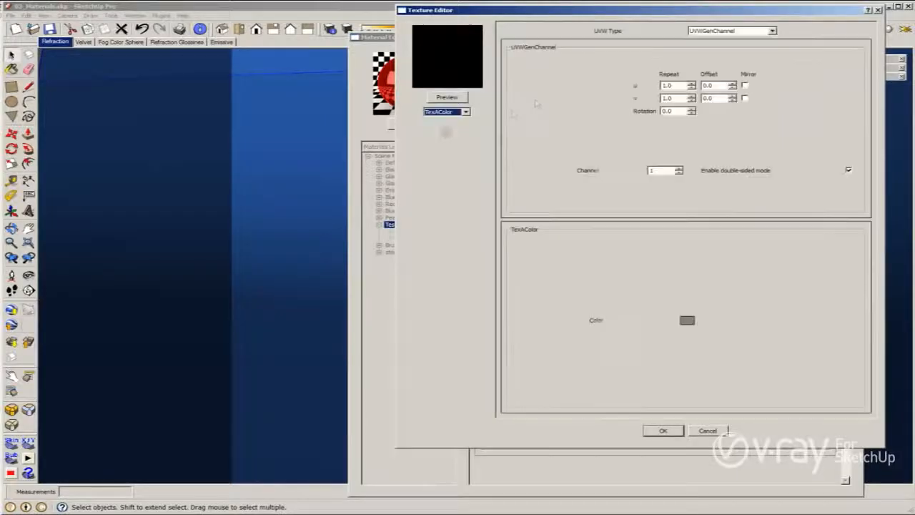
click(687, 320)
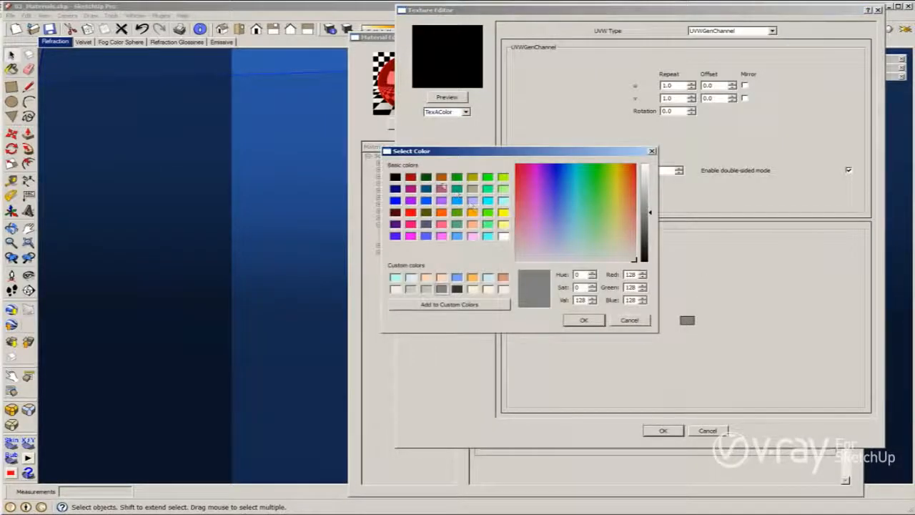
click(475, 212)
click(583, 320)
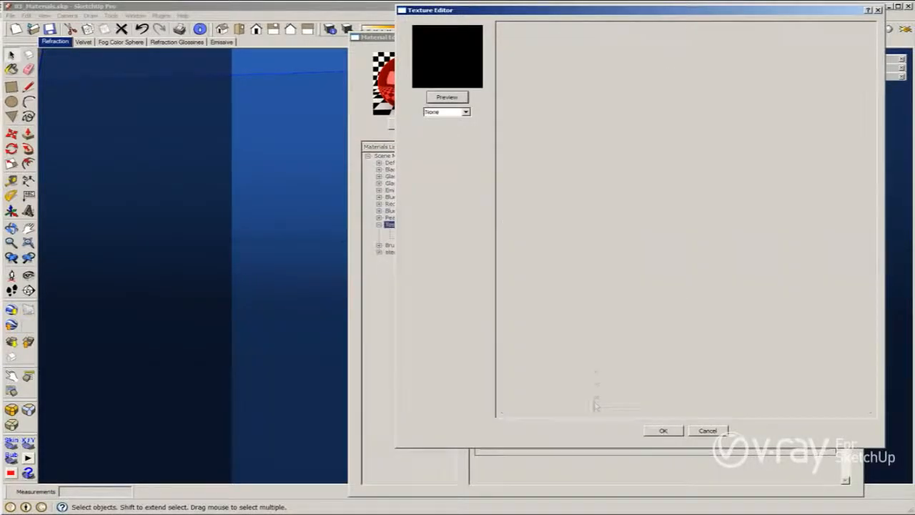
Assign a TexAColor texture to the checker's Black Color, set its color to cyan, RGB 85, 255, 255, and preview it.
click(443, 112)
click(436, 129)
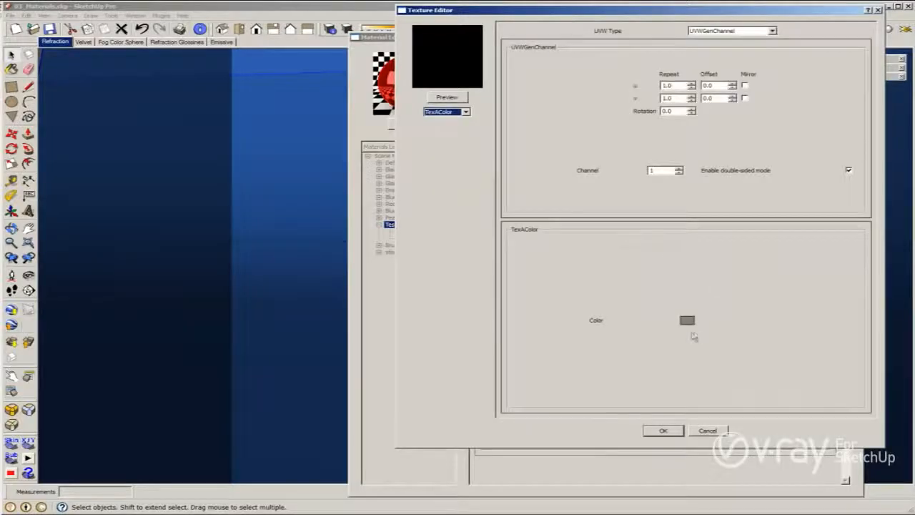
click(686, 319)
click(441, 235)
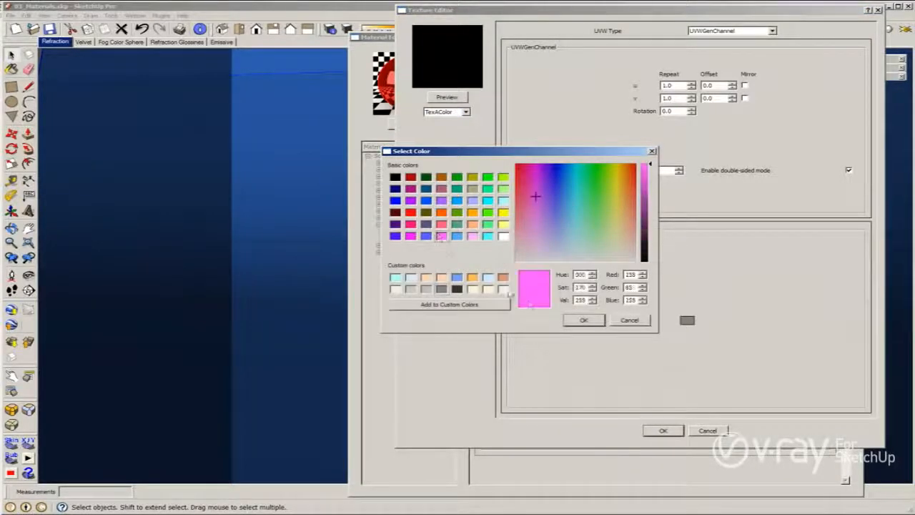
click(575, 322)
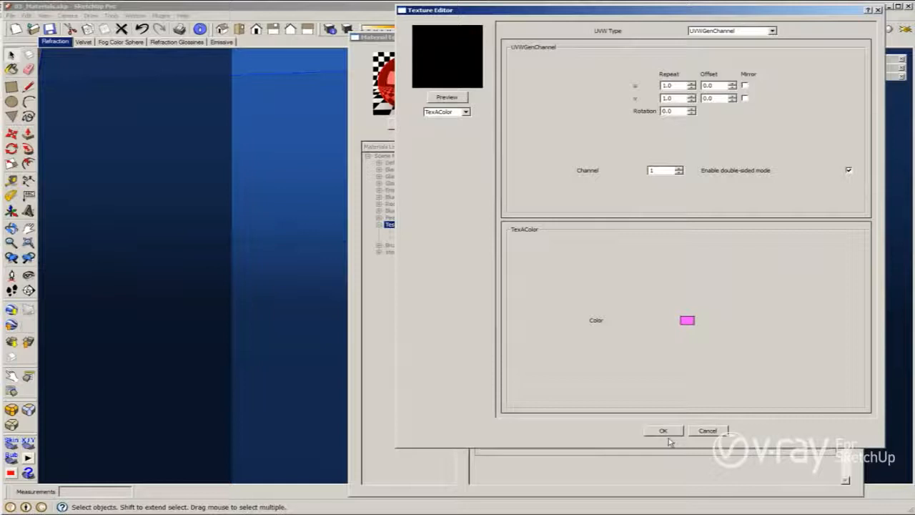
click(686, 320)
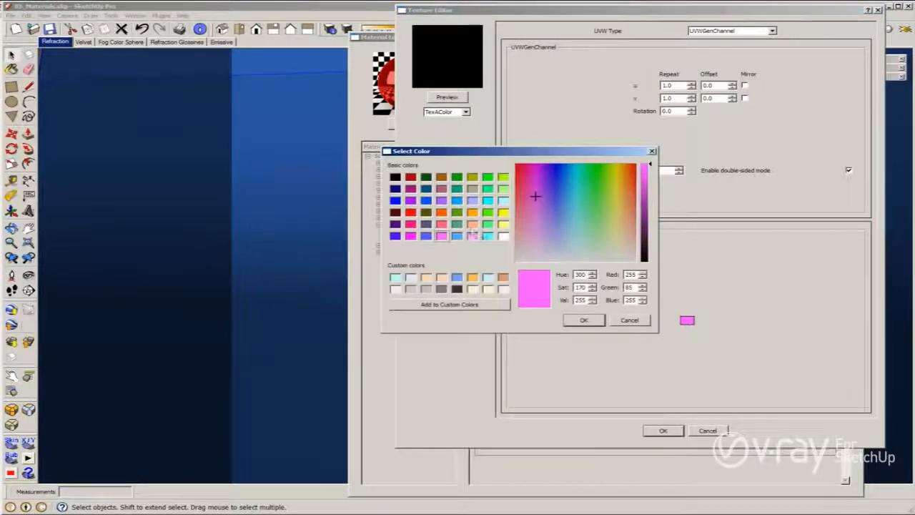
click(487, 236)
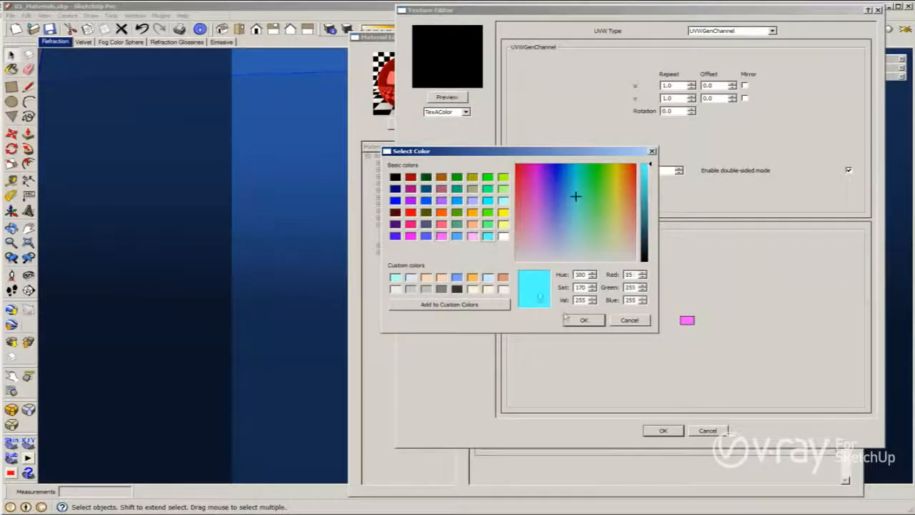
click(583, 320)
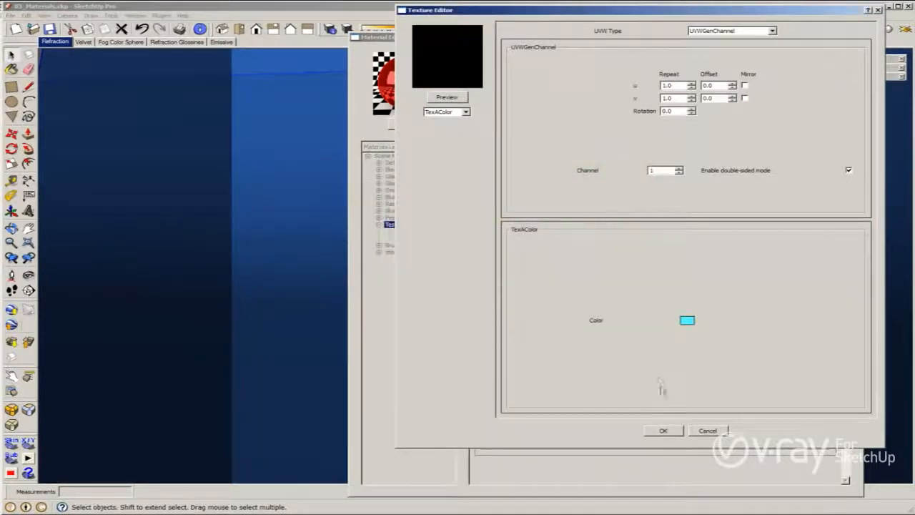
click(451, 98)
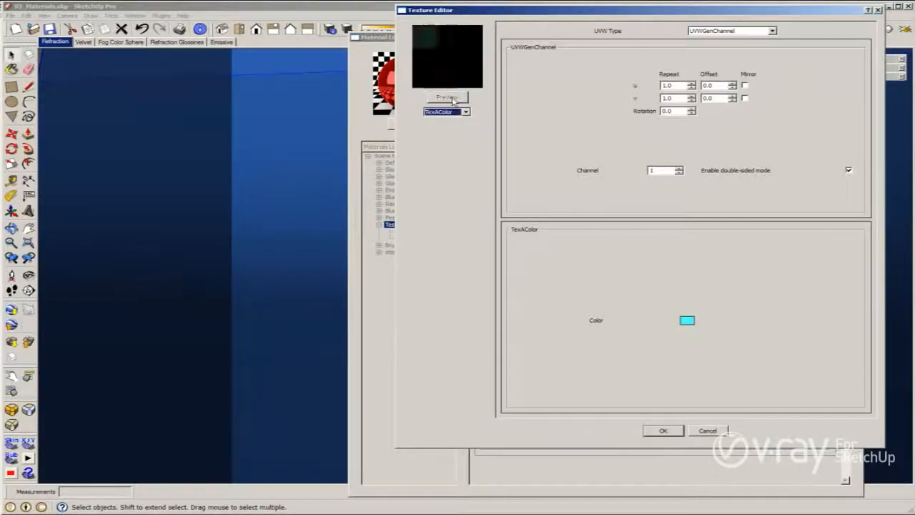
click(669, 432)
Preview and accept the two-color checker map, update the Test material preview and render the scene.
click(449, 97)
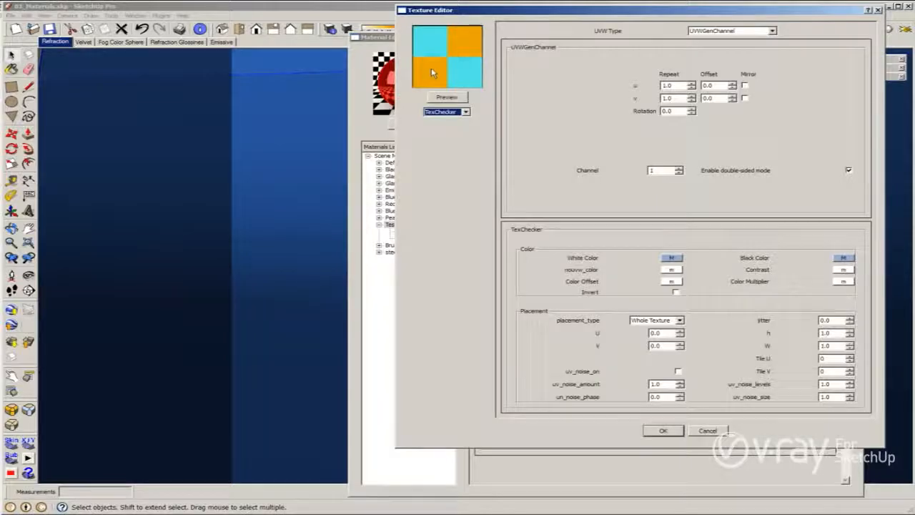
click(663, 430)
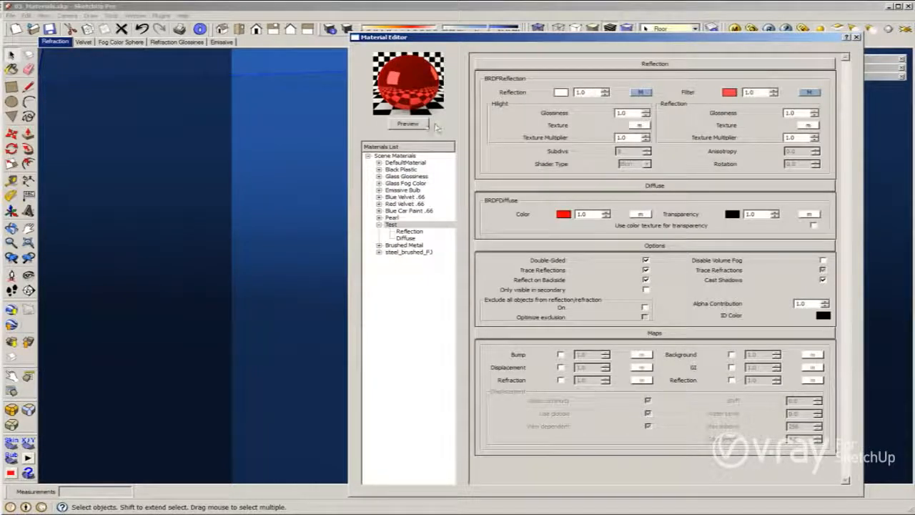
click(421, 124)
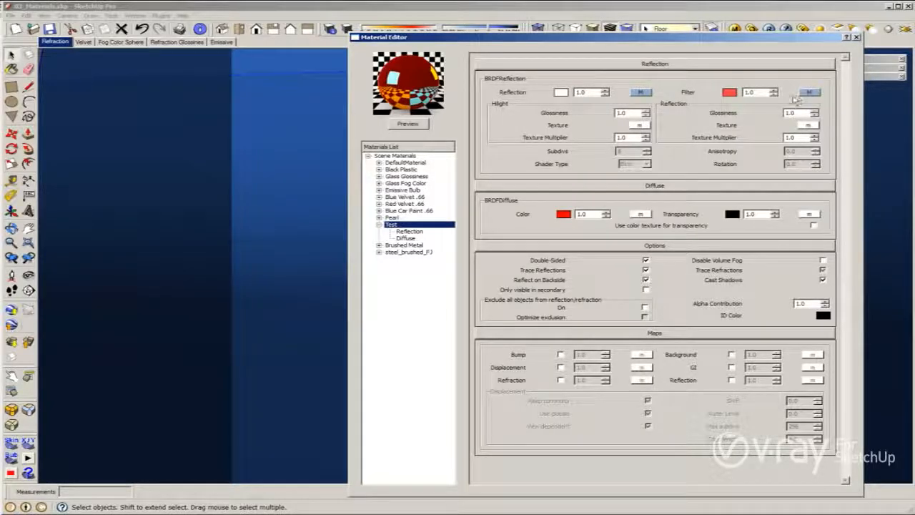
click(771, 28)
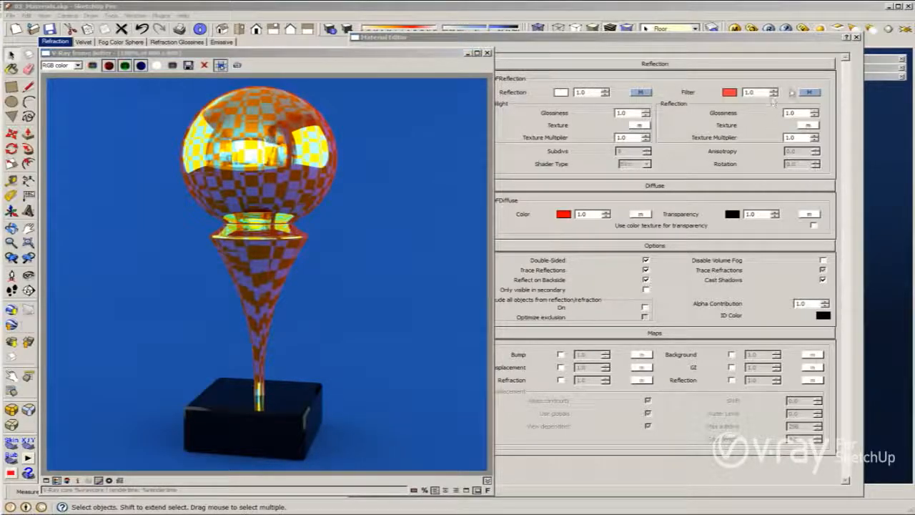
Remove the checker texture from the Test material's reflection filter and bring up the V-Ray frame buffer.
click(812, 103)
click(809, 92)
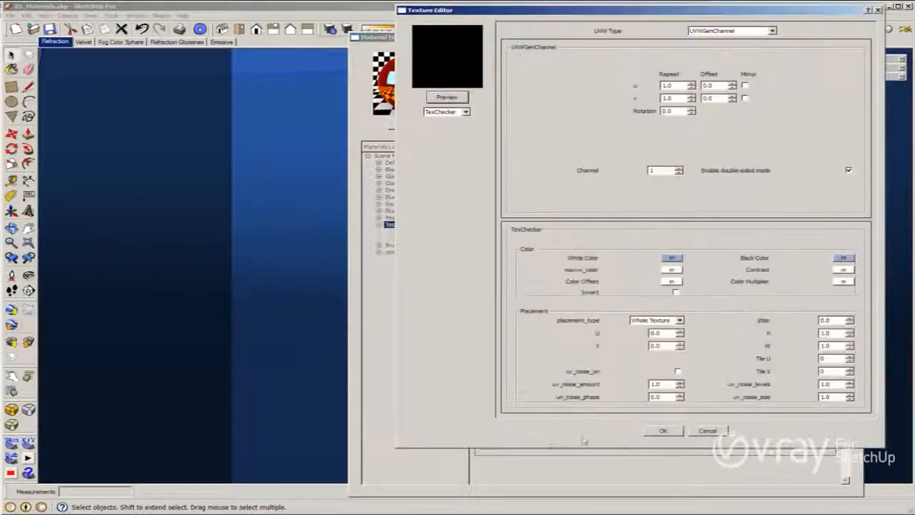
click(450, 112)
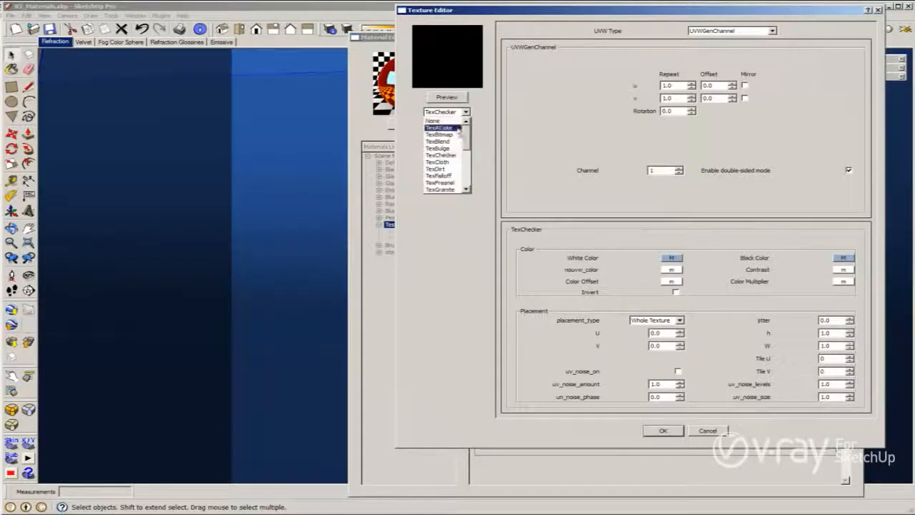
click(436, 120)
click(653, 431)
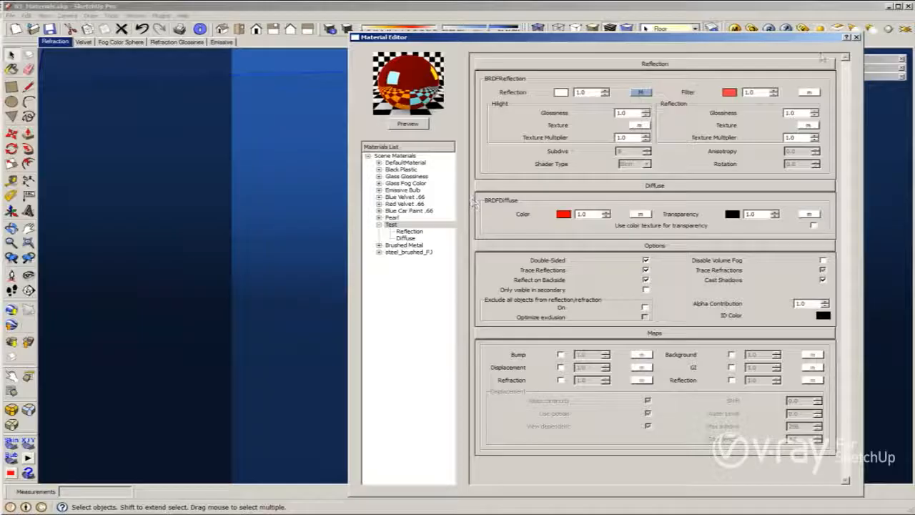
click(800, 30)
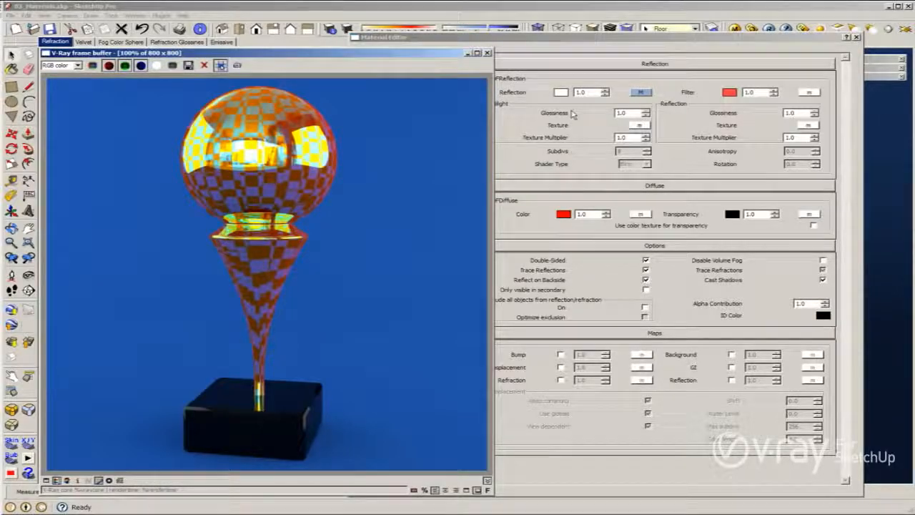
Set the reflection glossiness to 0.75, update the material preview and render the scene.
click(572, 114)
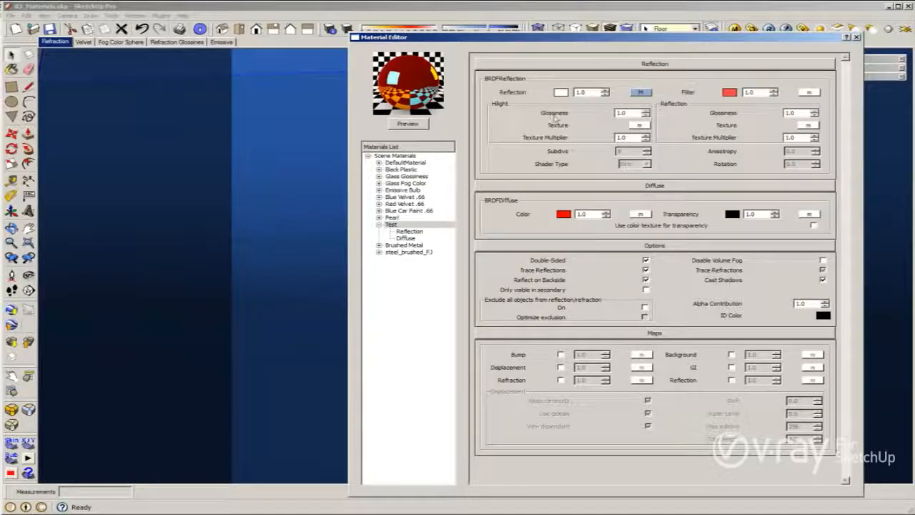
double_click(792, 113)
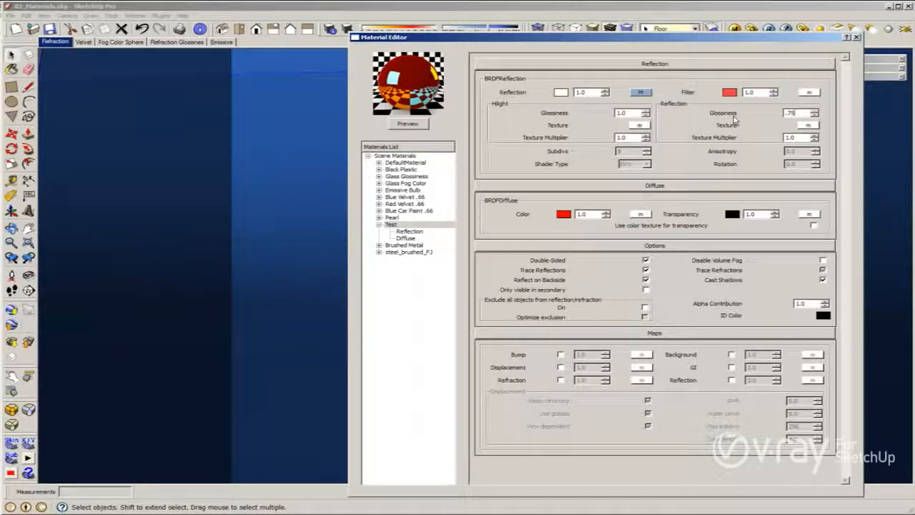
click(417, 124)
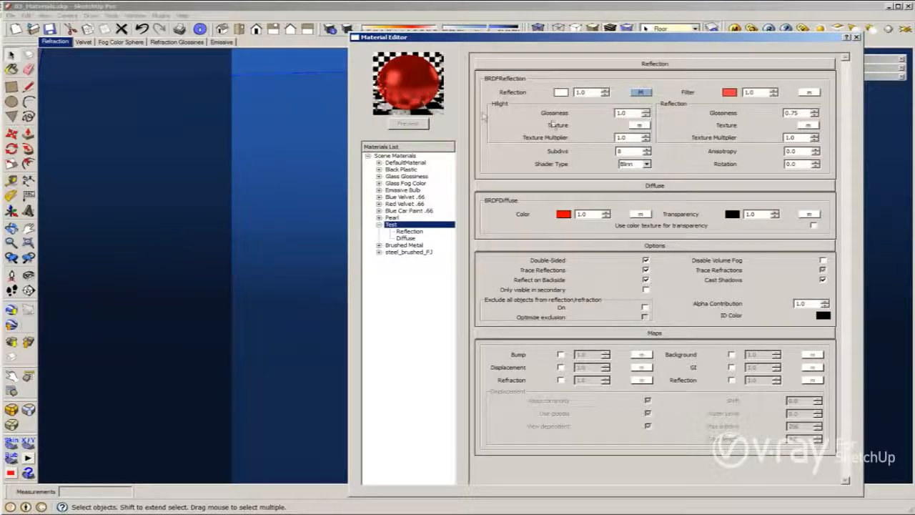
click(768, 29)
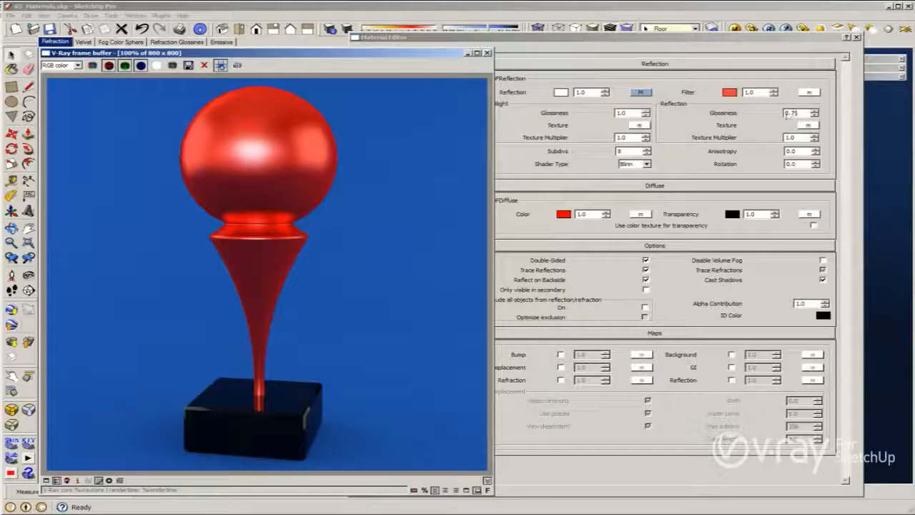
Try a highlight glossiness of 0.75, and reset both the reflection and highlight glossiness to 1.0.
click(563, 118)
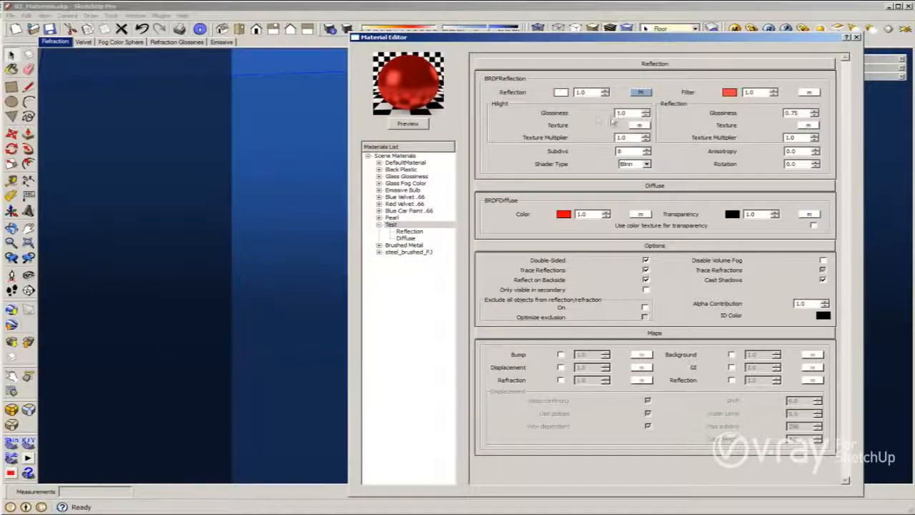
drag(628, 113, 609, 120)
text(.75)
click(799, 113)
double_click(633, 113)
text(1)
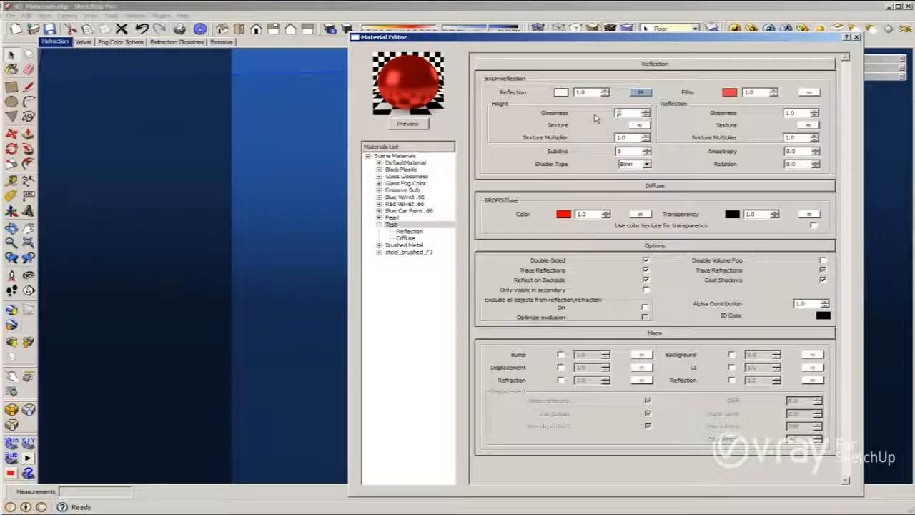
Inspect the reflection glossiness texture slot and the reflection's TexFresnel map settings without changing them.
double_click(795, 113)
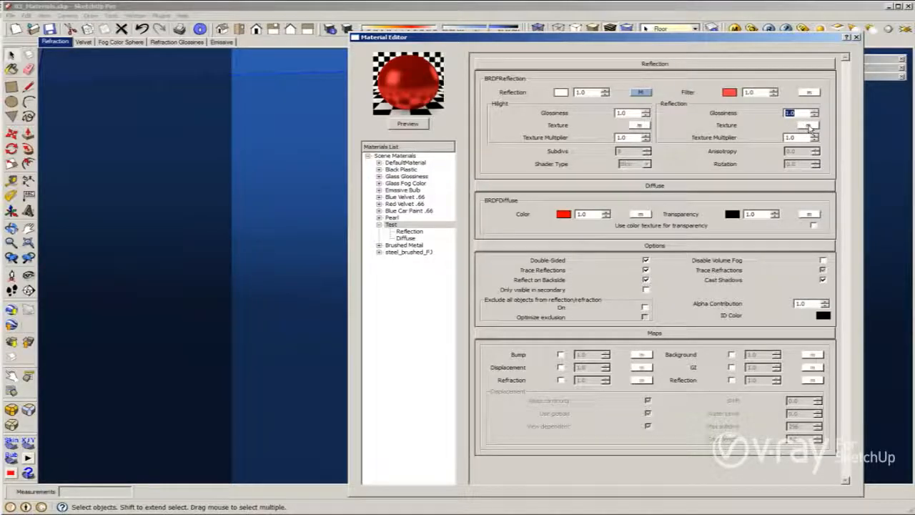
click(808, 125)
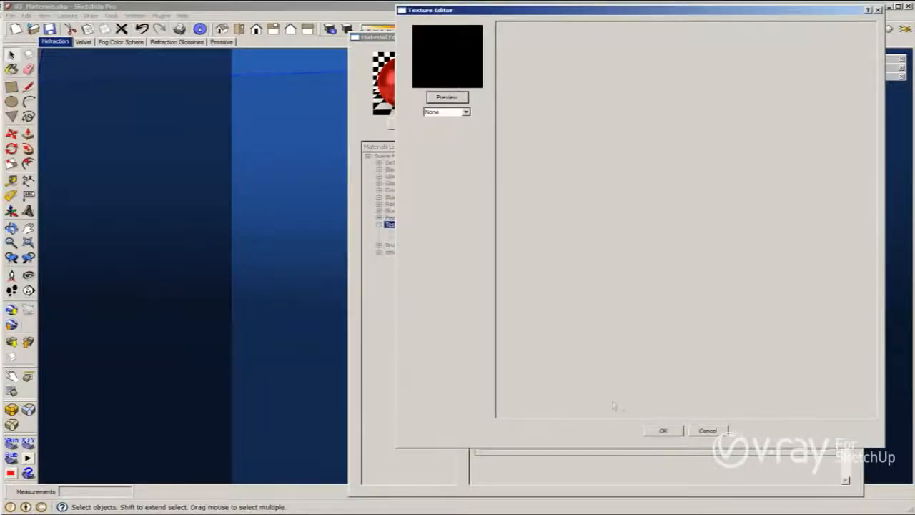
click(718, 431)
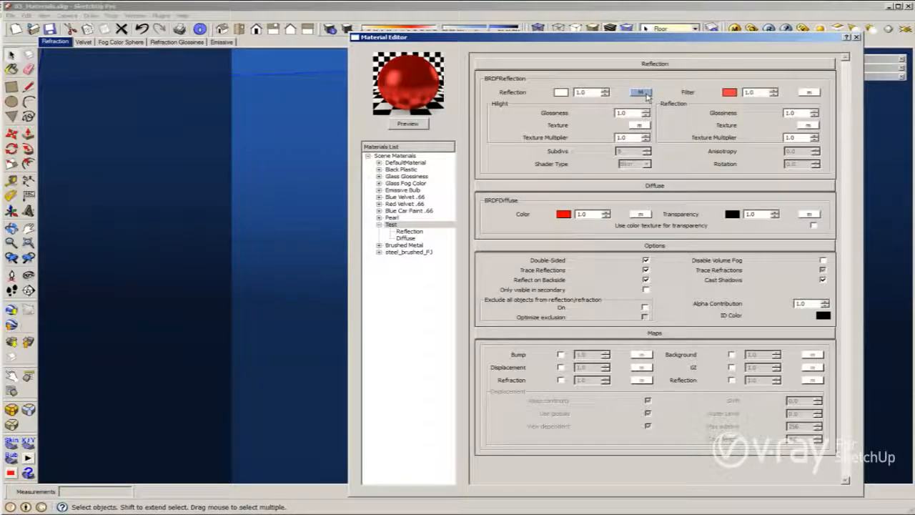
click(645, 94)
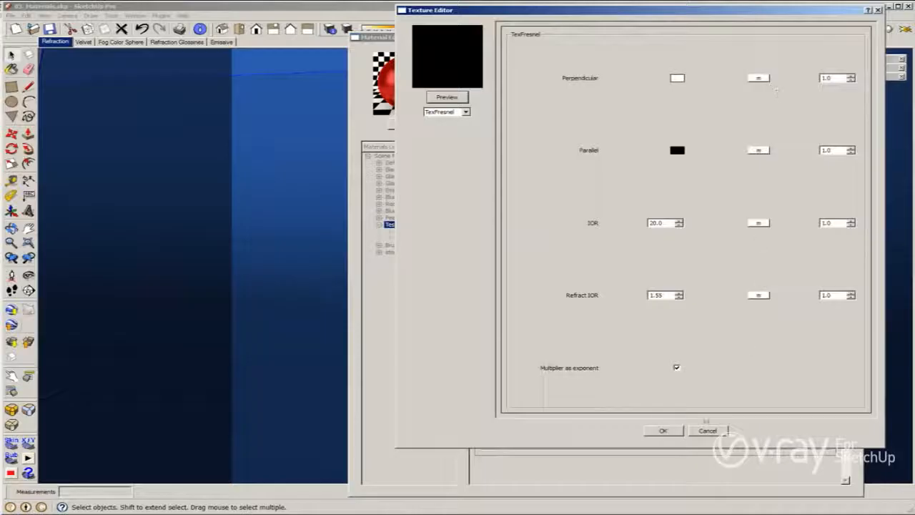
click(674, 432)
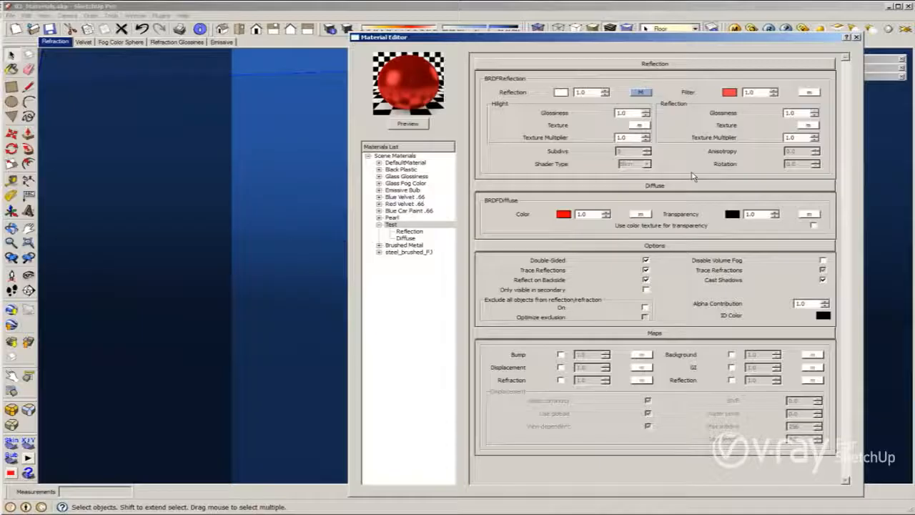
Set the Test material's diffuse color to dark brown and update the material preview.
click(563, 215)
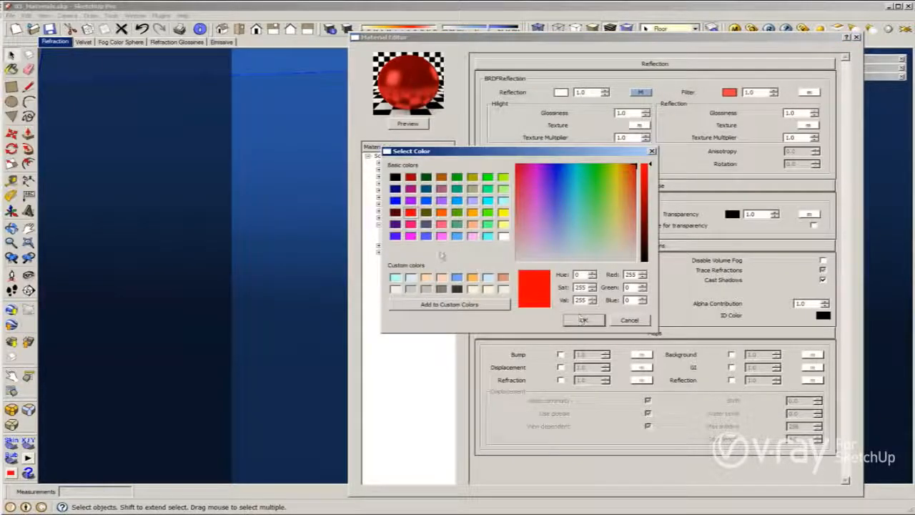
click(441, 176)
drag(643, 219, 649, 227)
click(583, 319)
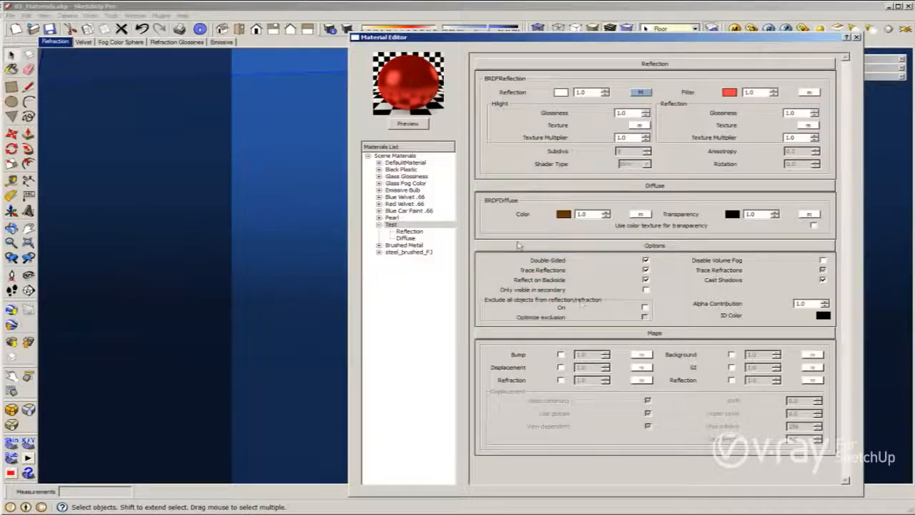
click(421, 126)
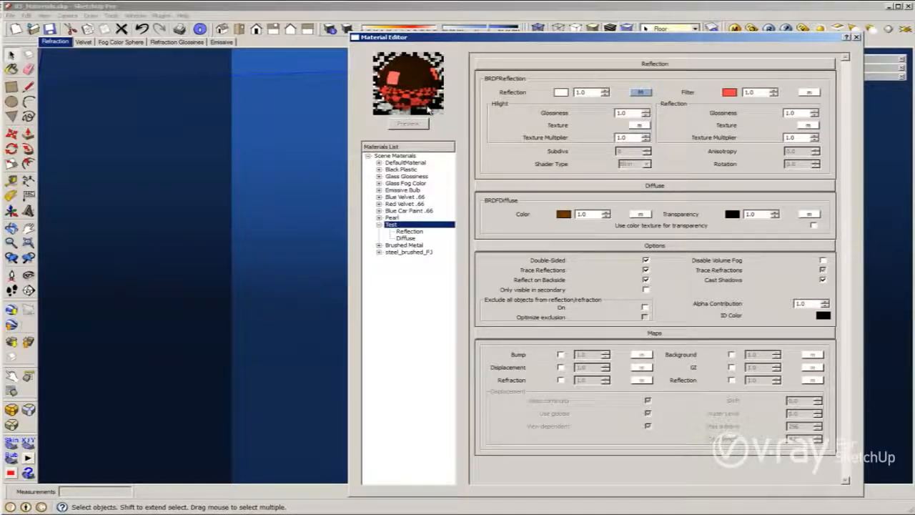
Set the reflection filter color to a muted orange-brown, update the material preview and render the scene.
click(729, 92)
click(580, 319)
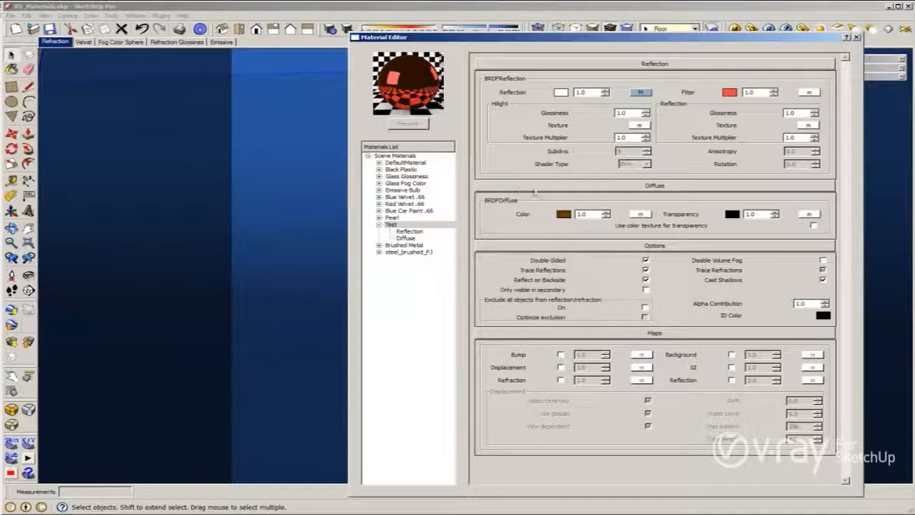
click(729, 92)
click(625, 199)
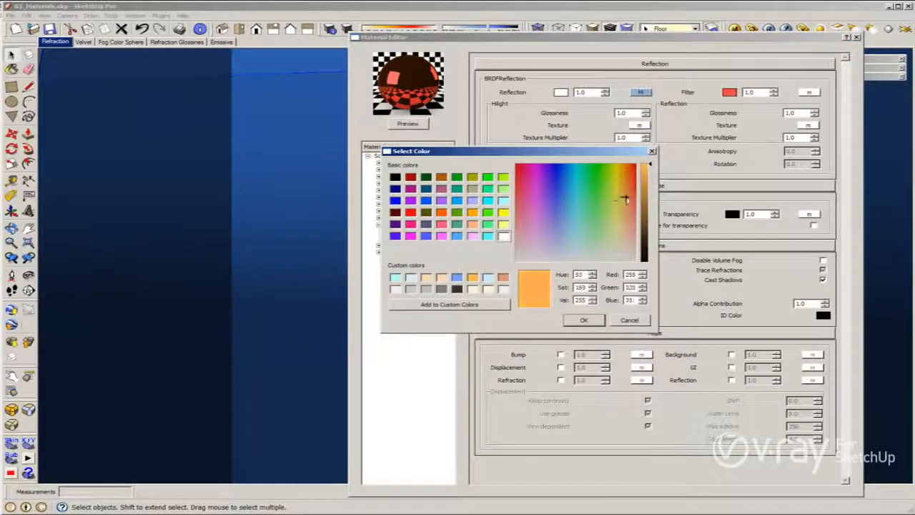
click(622, 205)
drag(650, 187, 650, 196)
click(625, 198)
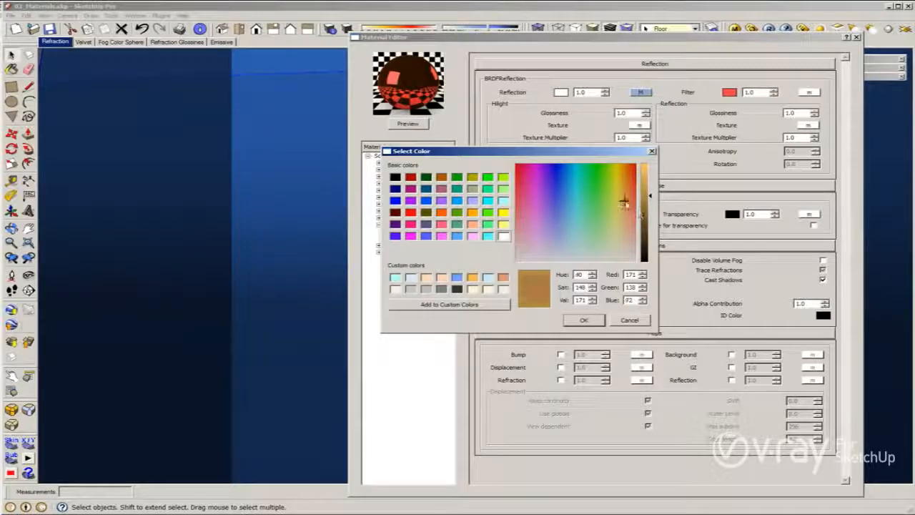
click(584, 320)
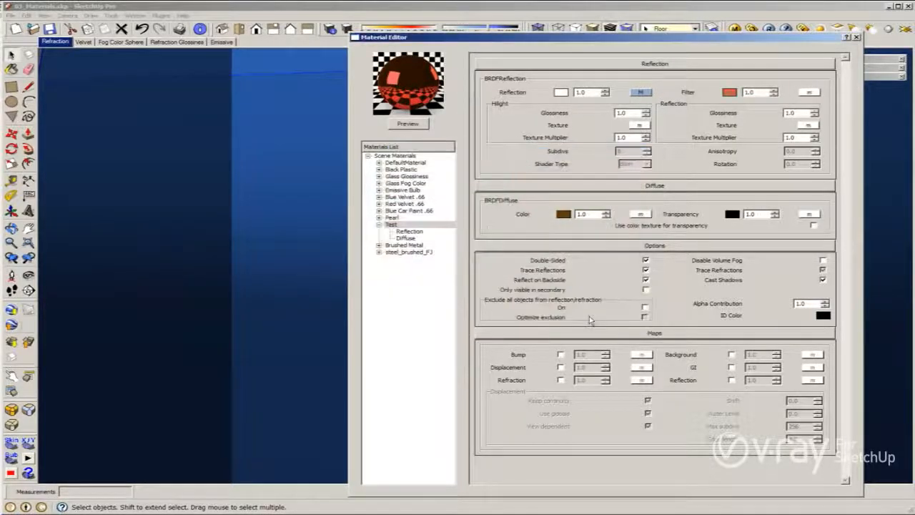
click(406, 125)
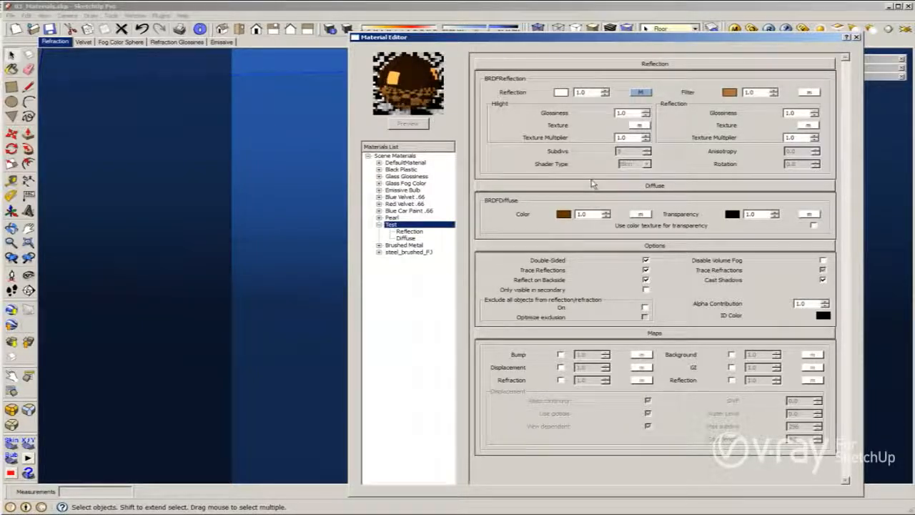
click(769, 29)
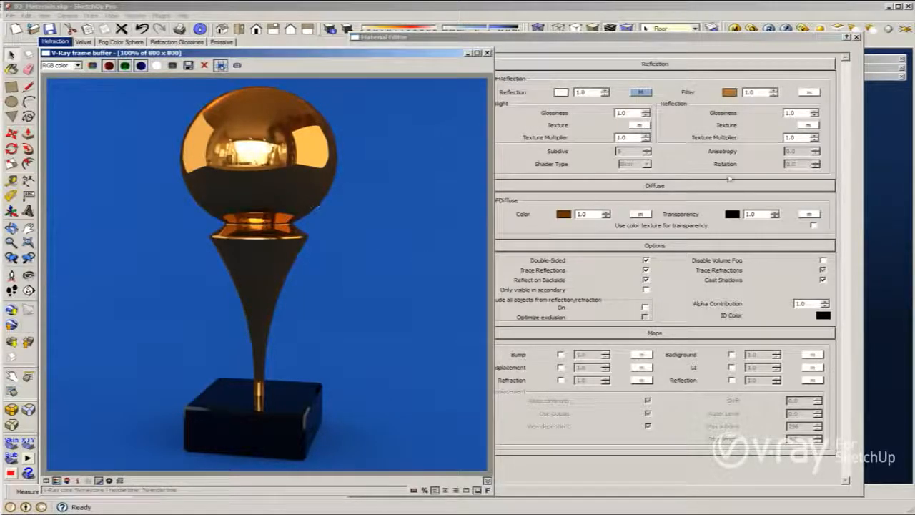
Set the Test material's diffuse color to a less saturated dark brown (RGB 91, 64, 38).
click(564, 214)
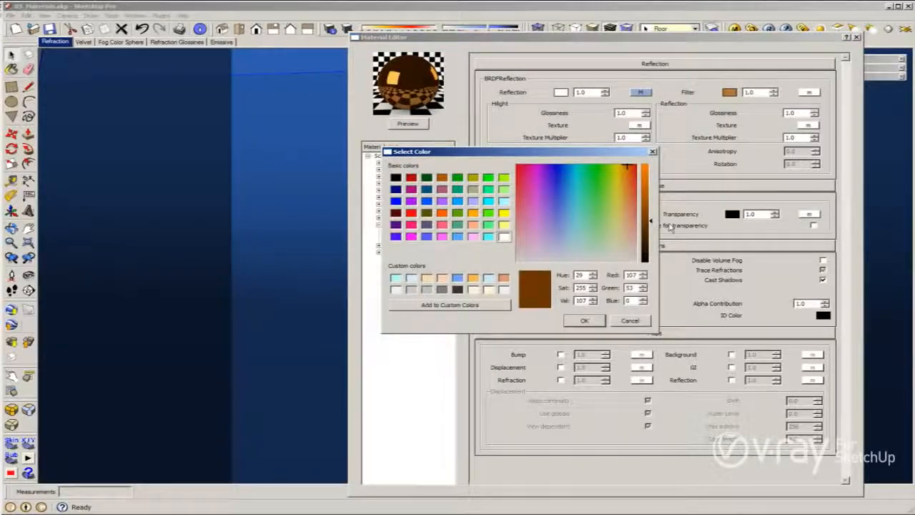
mouse_move(632, 196)
mouse_down()
mouse_move(632, 226)
mouse_move(622, 214)
mouse_move(630, 220)
mouse_move(627, 204)
mouse_move(631, 220)
mouse_move(648, 231)
mouse_move(633, 206)
mouse_move(628, 226)
mouse_move(628, 206)
mouse_up()
click(584, 320)
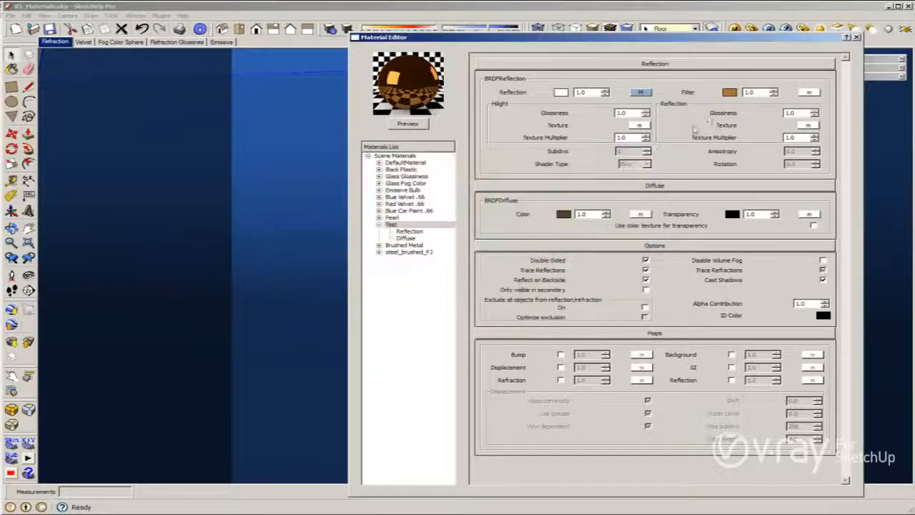
Set the reflection filter color to light gold (RGB 232, 200, 116), update the material preview and render the scene.
click(729, 92)
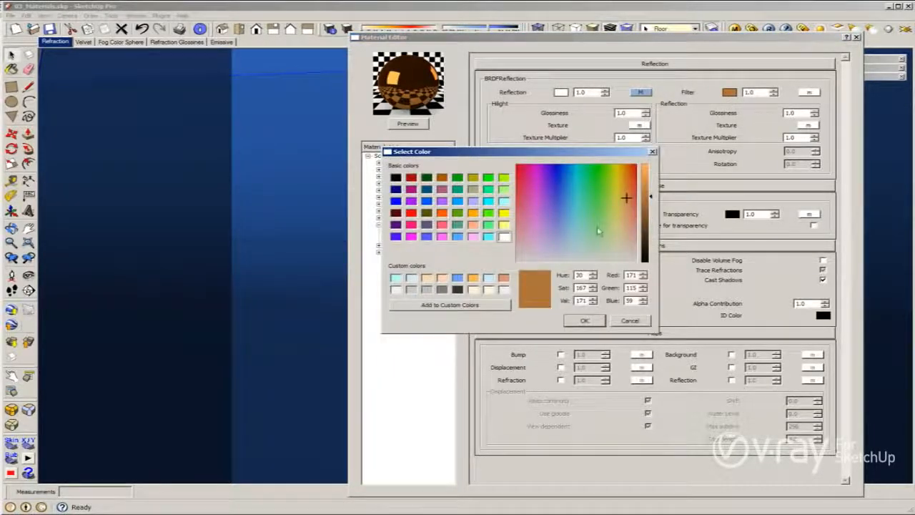
drag(627, 198, 622, 224)
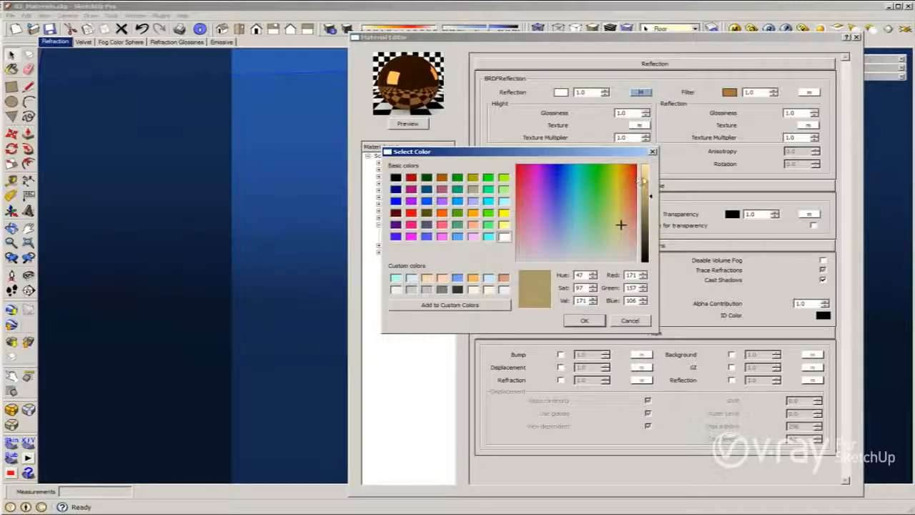
drag(647, 184, 647, 178)
drag(619, 225, 624, 216)
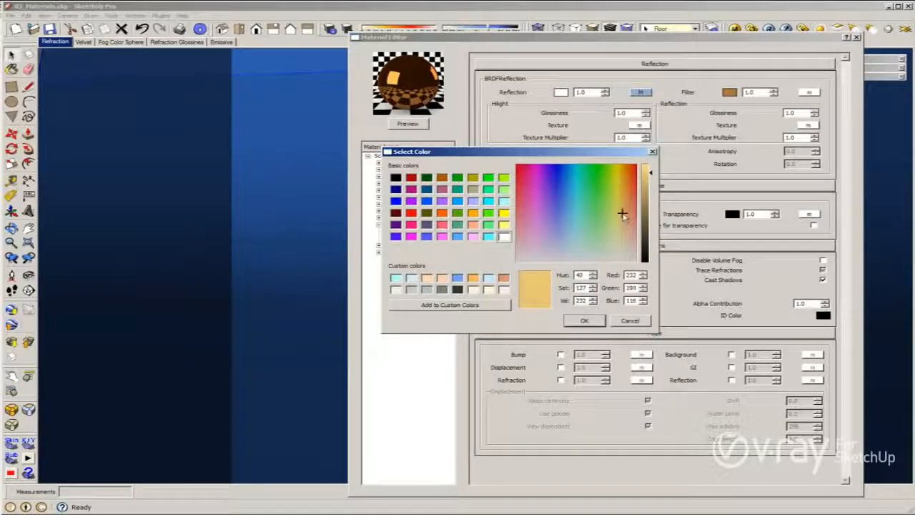
click(583, 320)
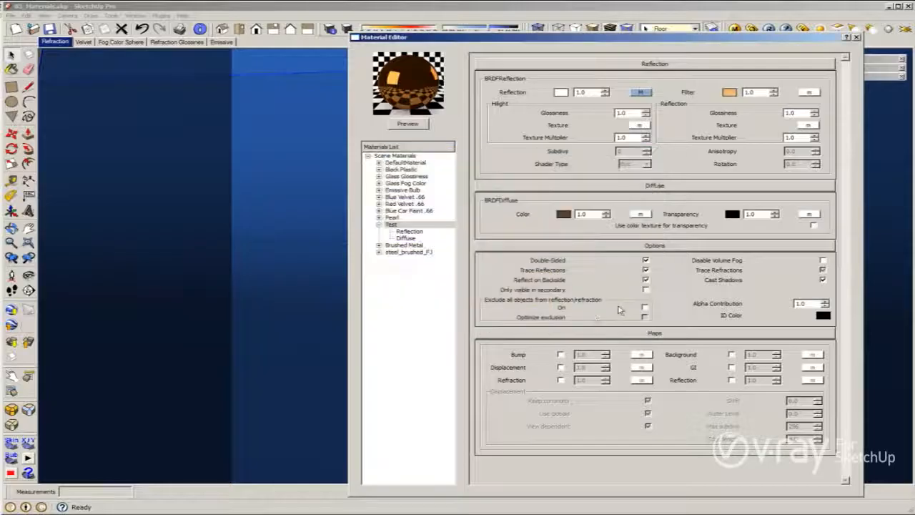
click(402, 126)
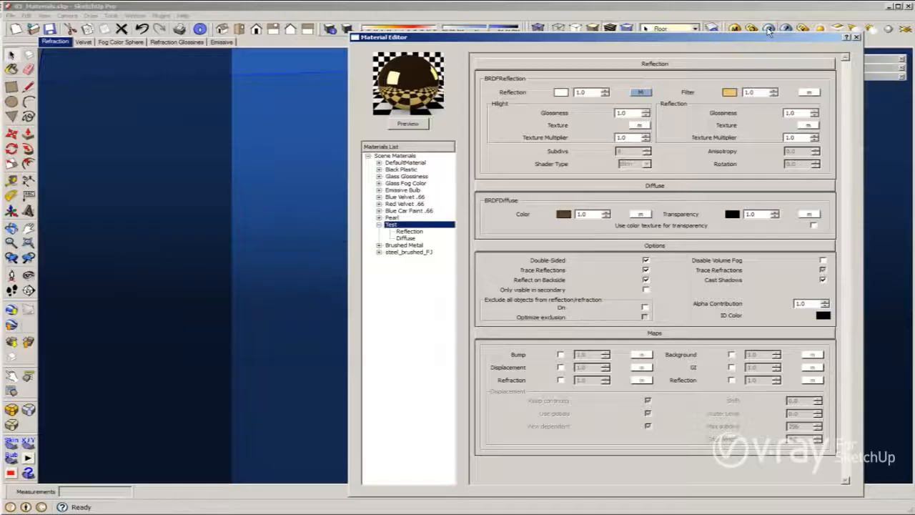
click(769, 29)
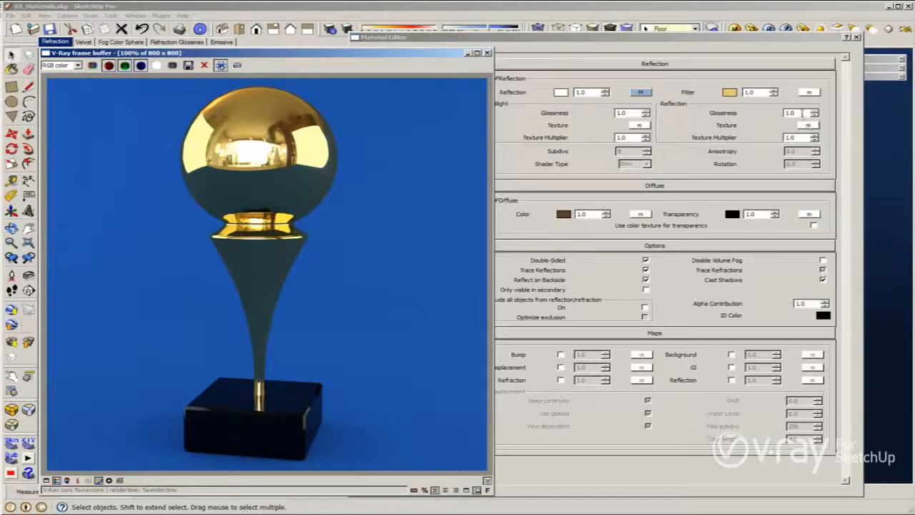
Set the Test material's reflection glossiness to 0.5 and update the material preview.
drag(801, 113, 720, 120)
text(.5)
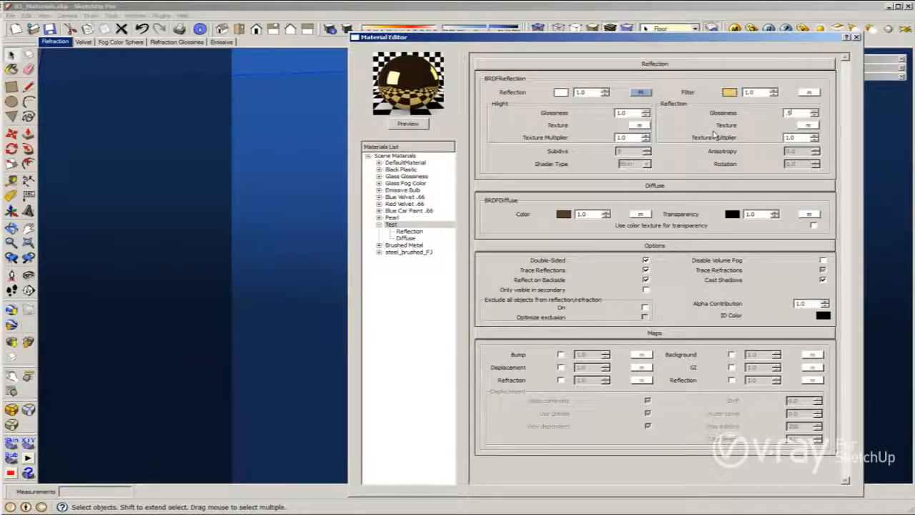
key(Return)
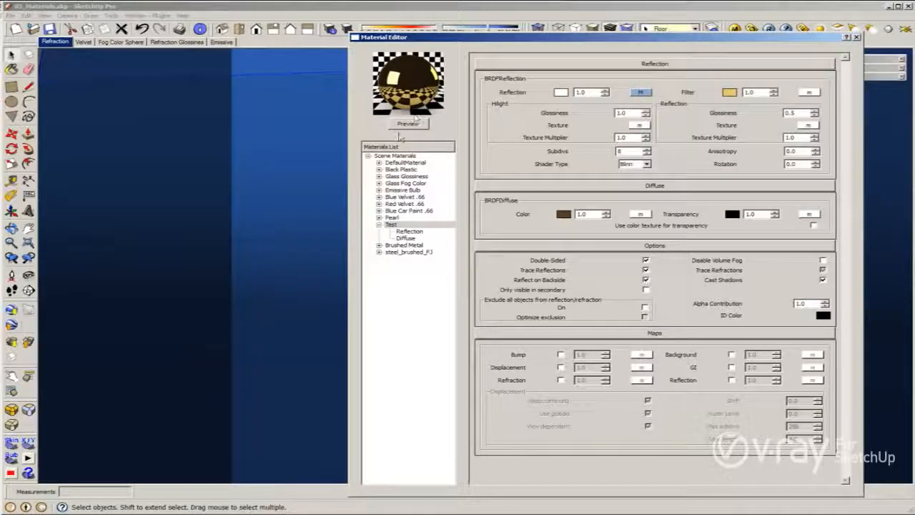
click(408, 123)
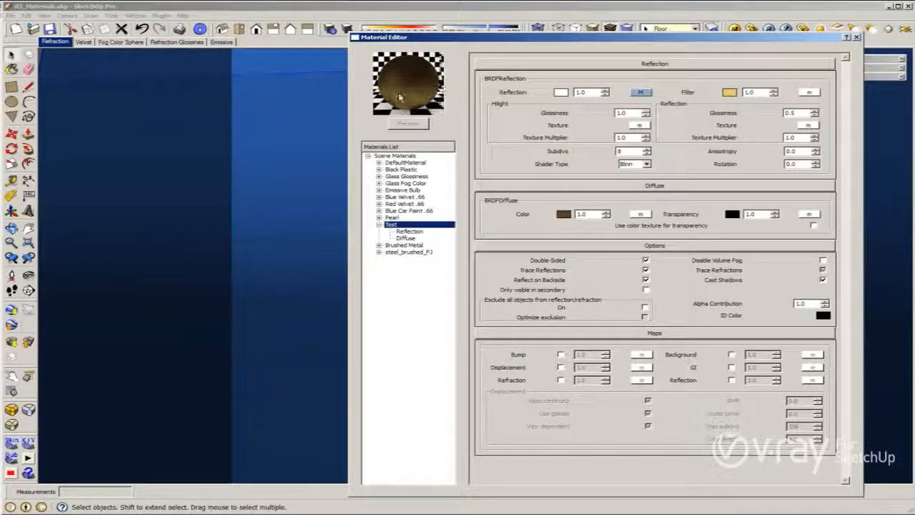
Set the reflection subdivs to 32, update the material preview and render the scene.
click(621, 151)
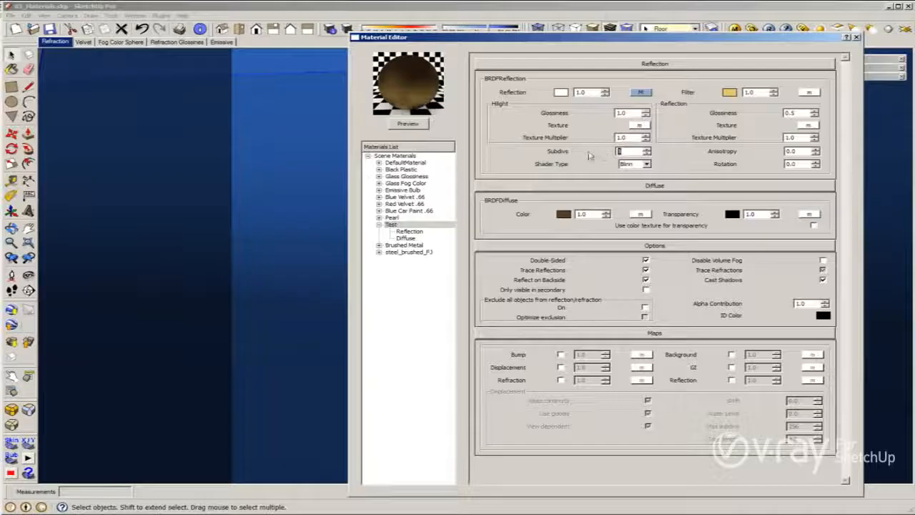
text(32)
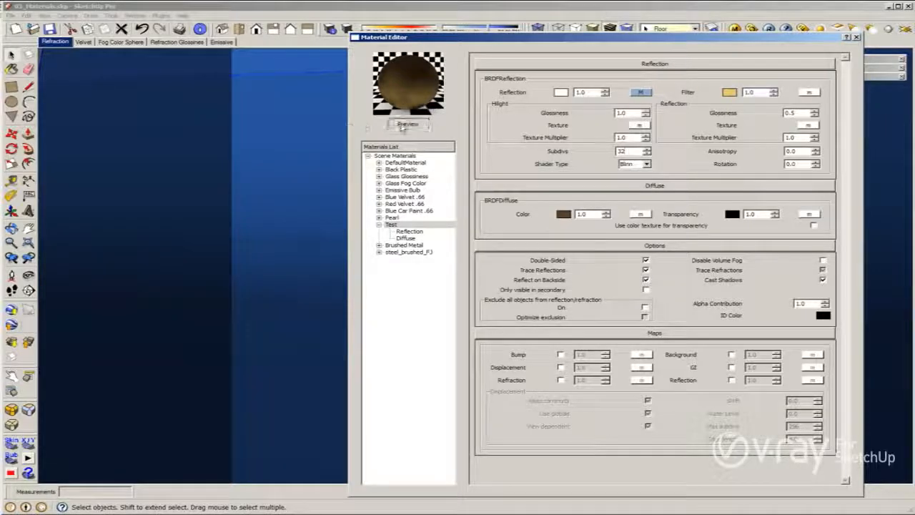
click(407, 123)
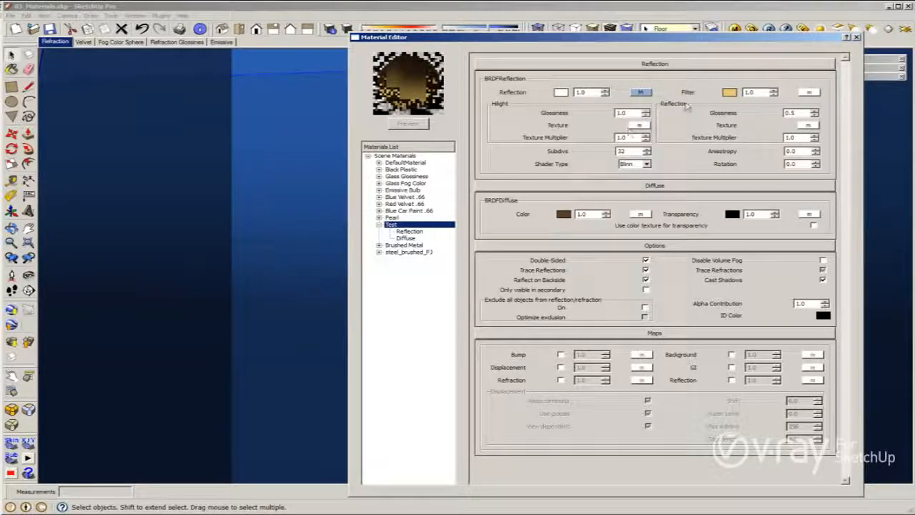
click(770, 31)
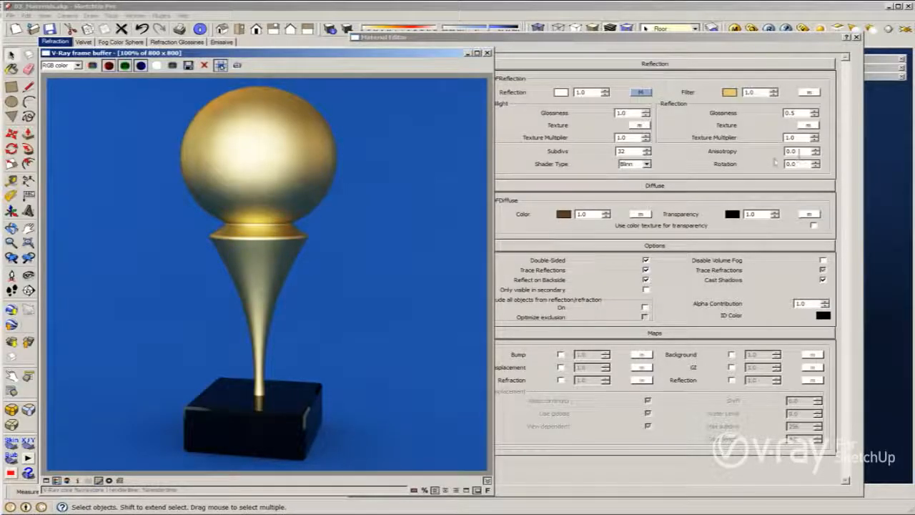
Set the reflection glossiness to 0.85 and update the material preview.
click(662, 154)
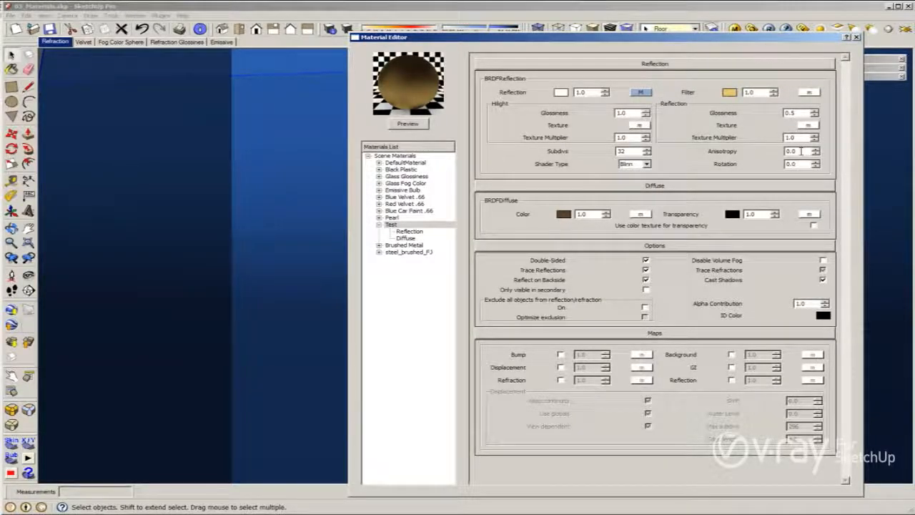
drag(798, 112, 785, 113)
text(1)
click(420, 124)
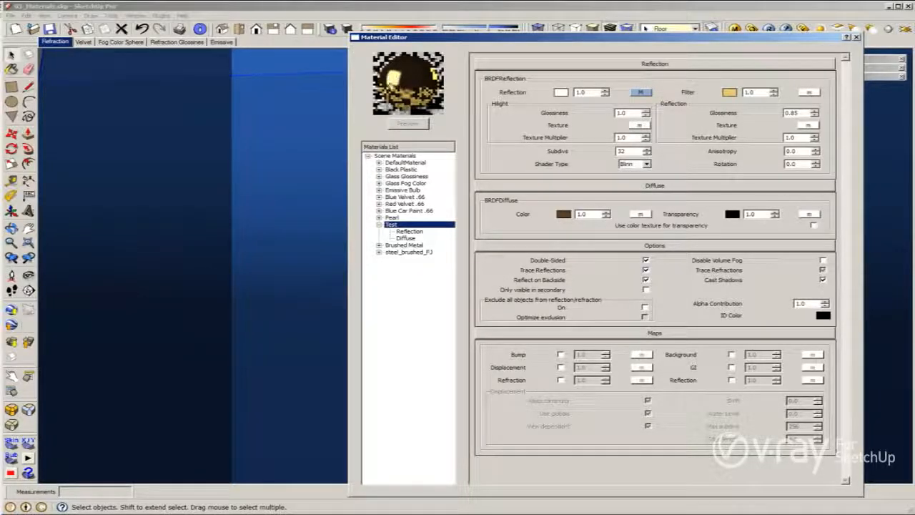
Set the reflection anisotropy to -0.8 and the subdivs to 8, and update the material preview.
double_click(802, 151)
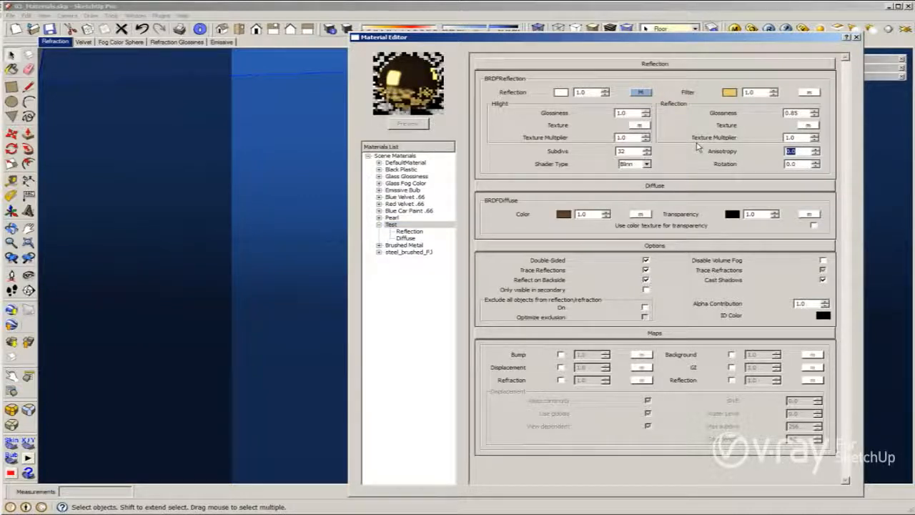
text(-)
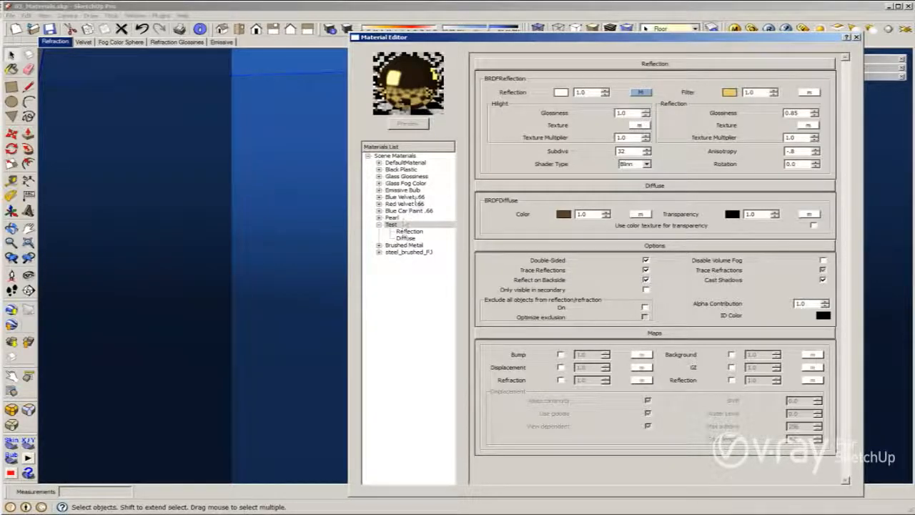
double_click(633, 150)
text(8)
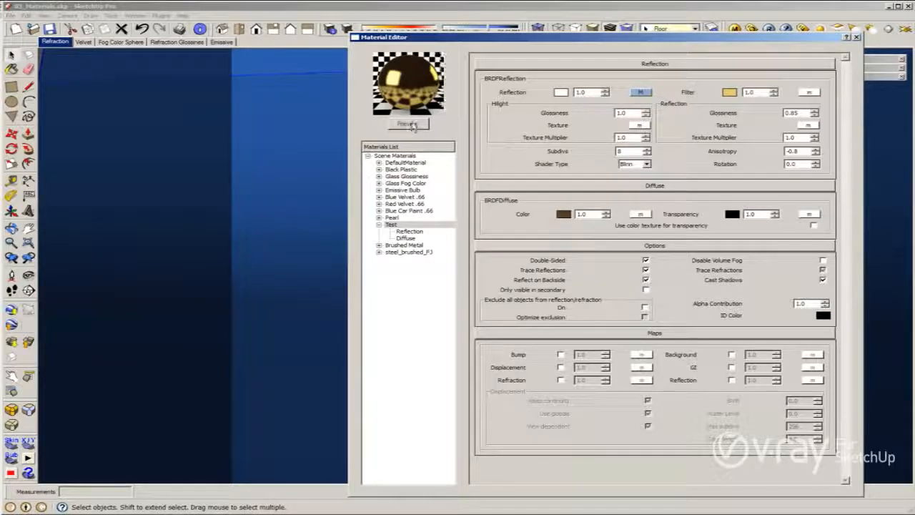
click(409, 124)
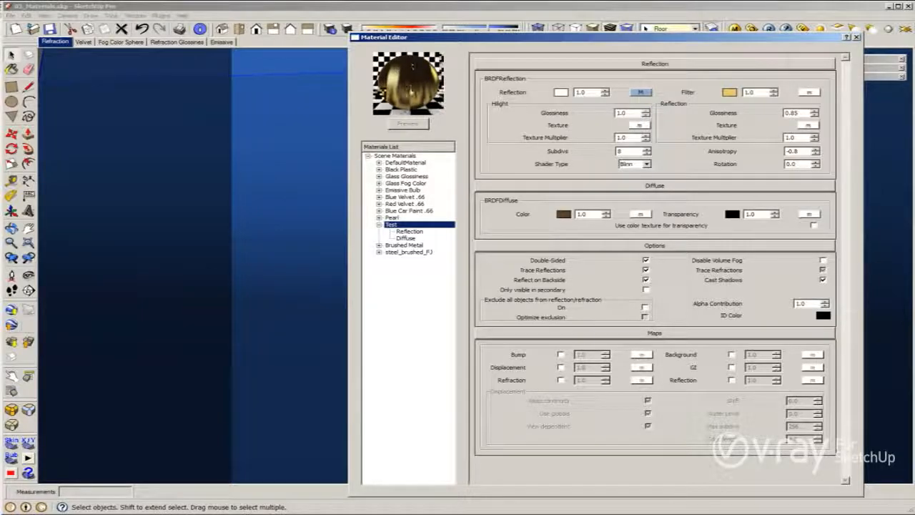
Set the reflection anisotropy to positive 0.8 and update the material preview.
double_click(795, 151)
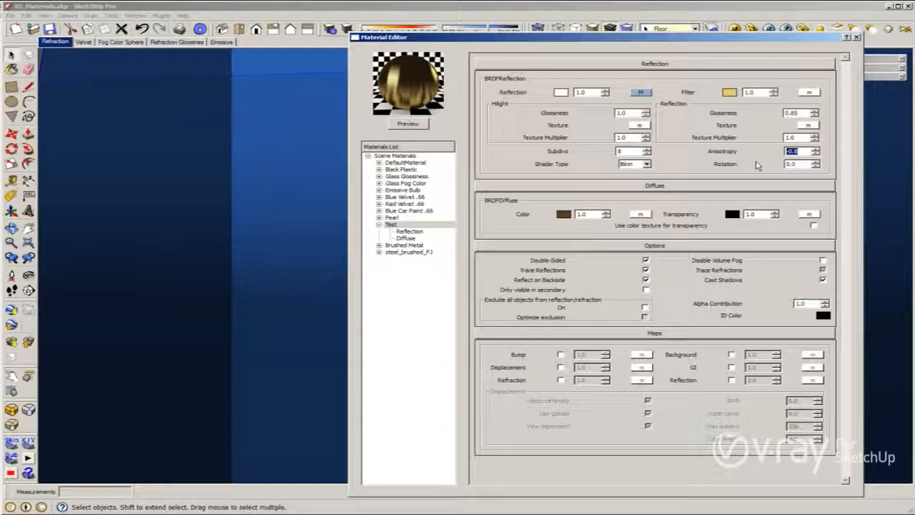
text(0)
click(408, 125)
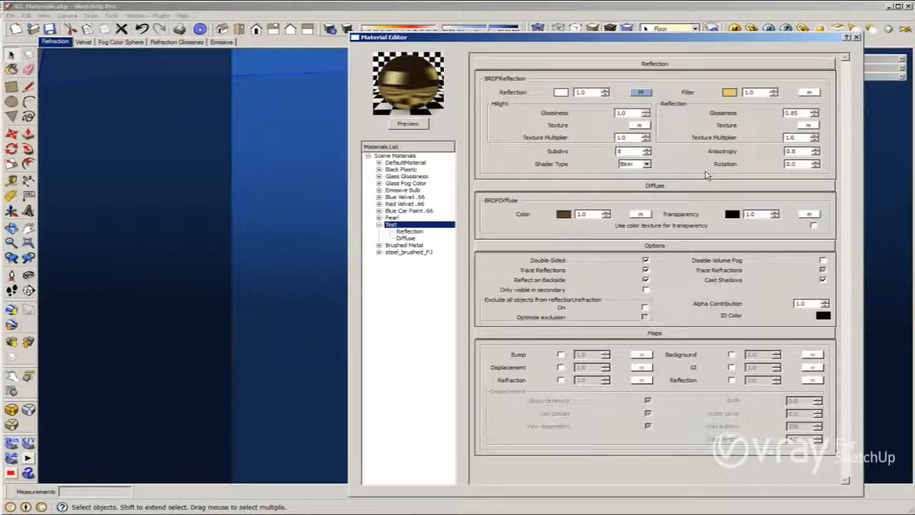
Try an anisotropy rotation of 45 in the material preview, and reset the rotation to 0.
click(798, 163)
drag(799, 163, 766, 166)
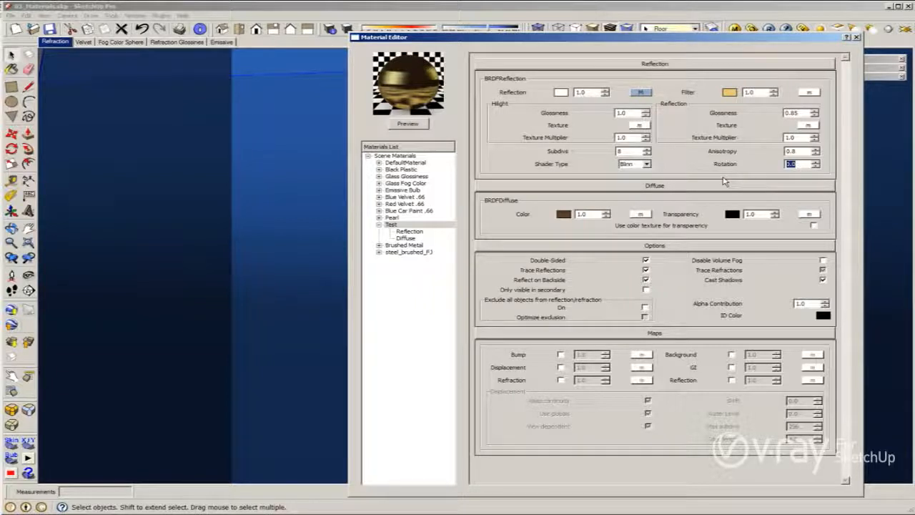
text(45)
click(421, 123)
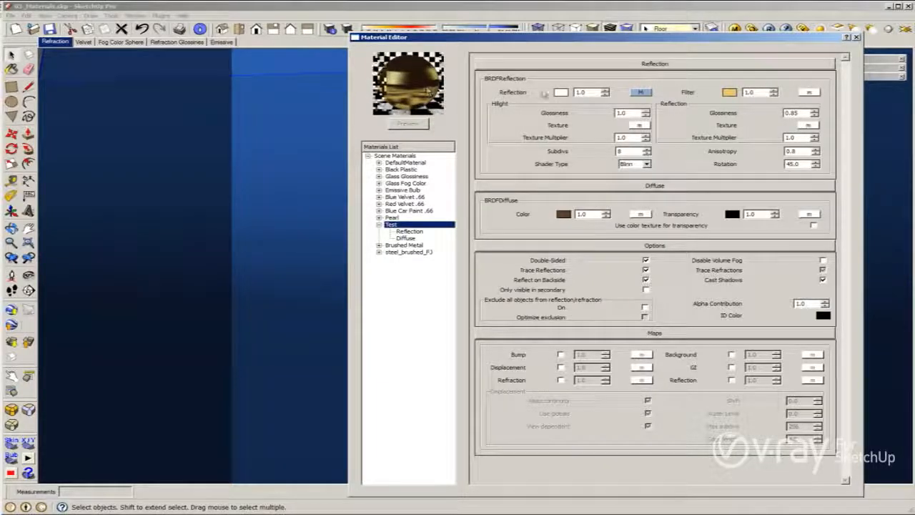
double_click(792, 163)
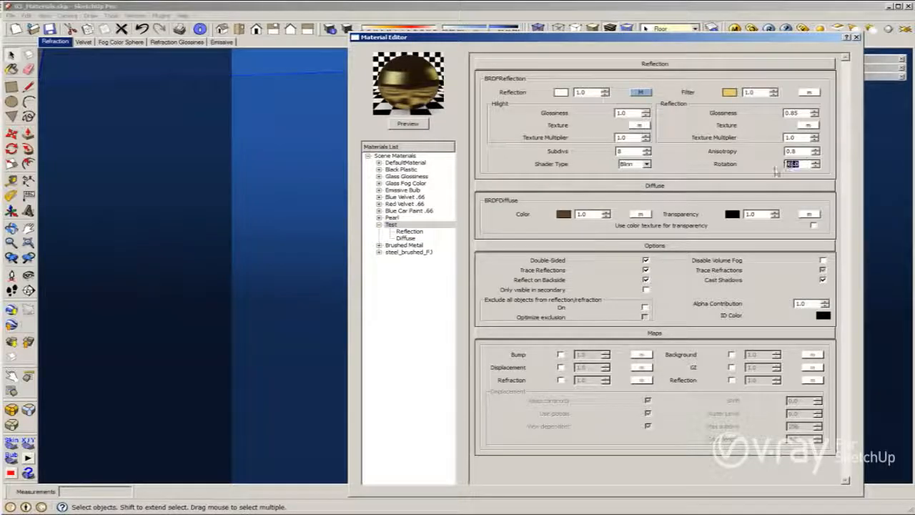
text(0)
key(Return)
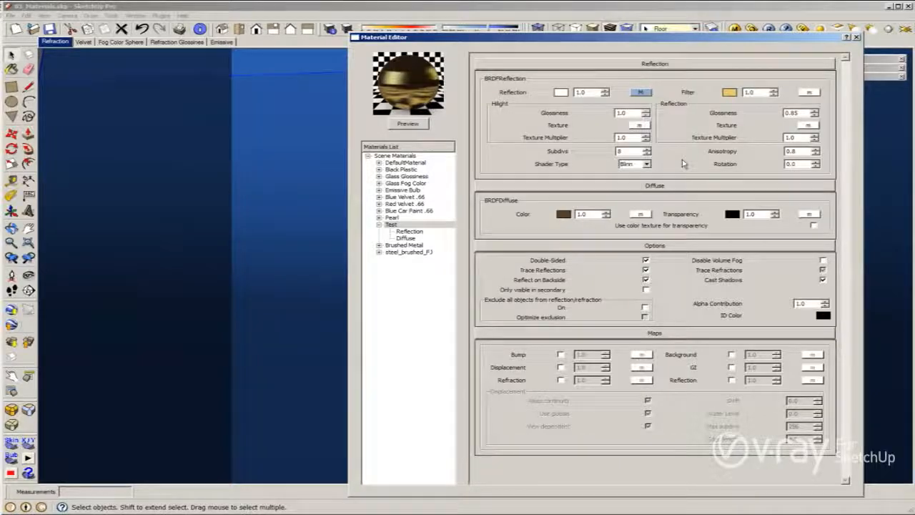
Set the reflection's shader type to Ward and move the Material Editor clear of the render controls.
click(646, 164)
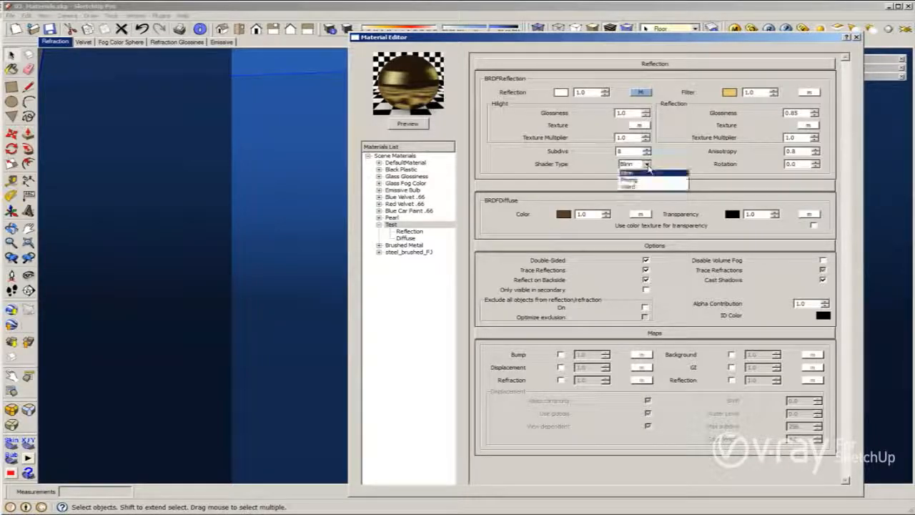
click(633, 189)
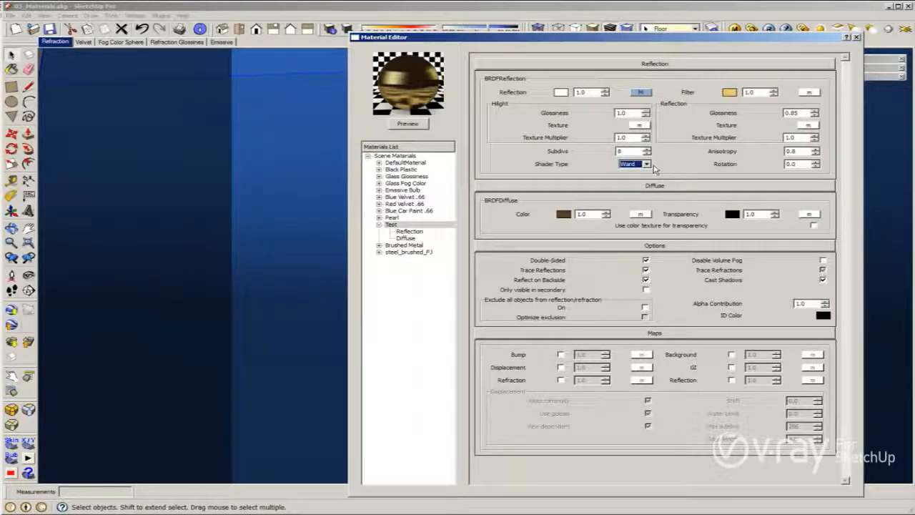
drag(687, 37, 513, 21)
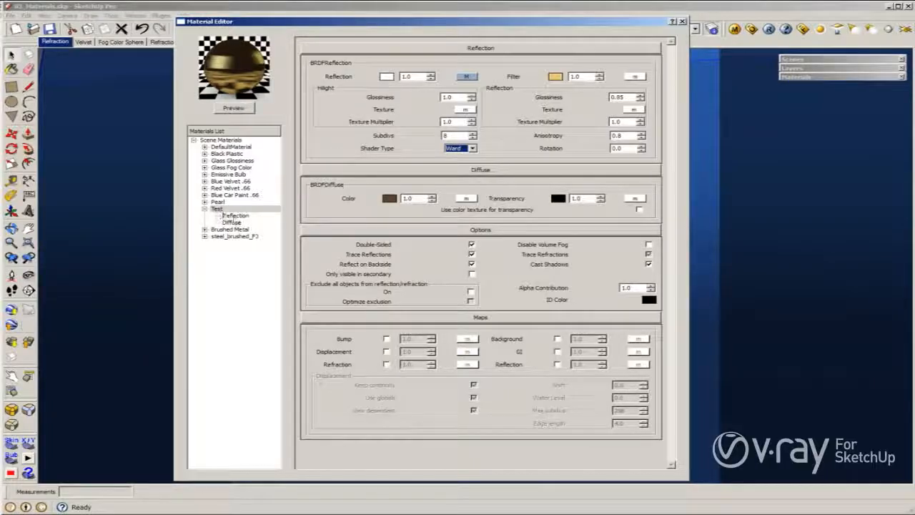
Set the Test material's diffuse color to dark gray and its reflection filter color to white.
click(390, 199)
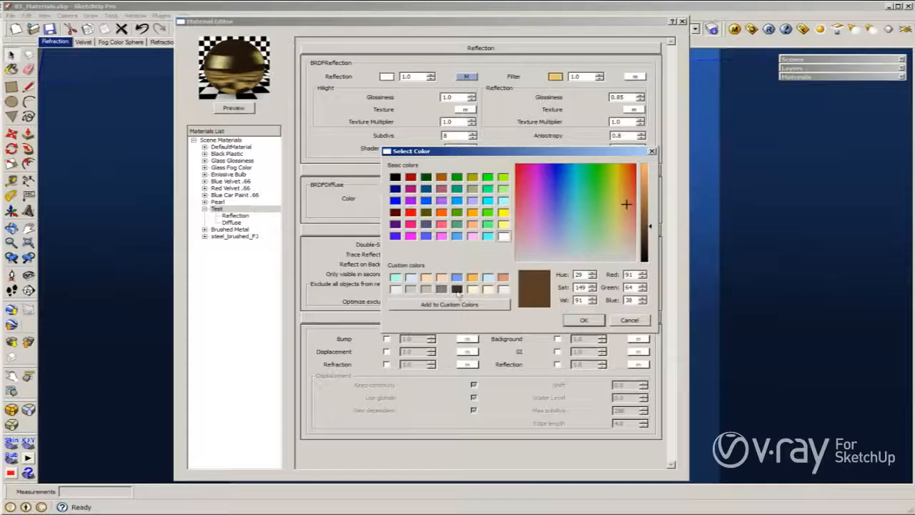
click(457, 290)
click(585, 320)
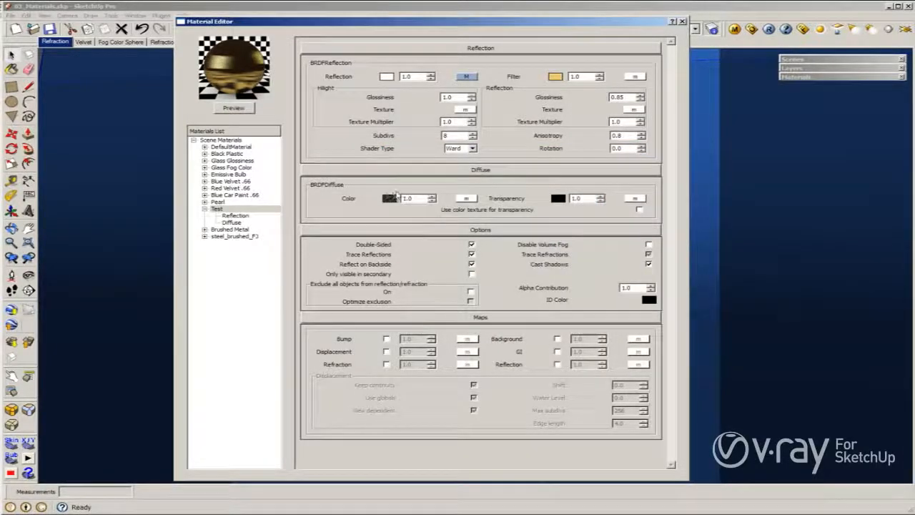
click(555, 76)
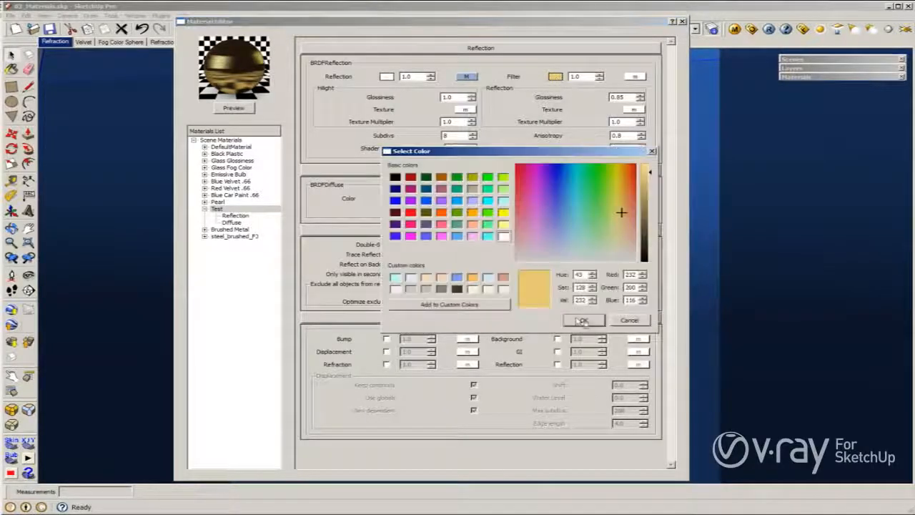
click(503, 236)
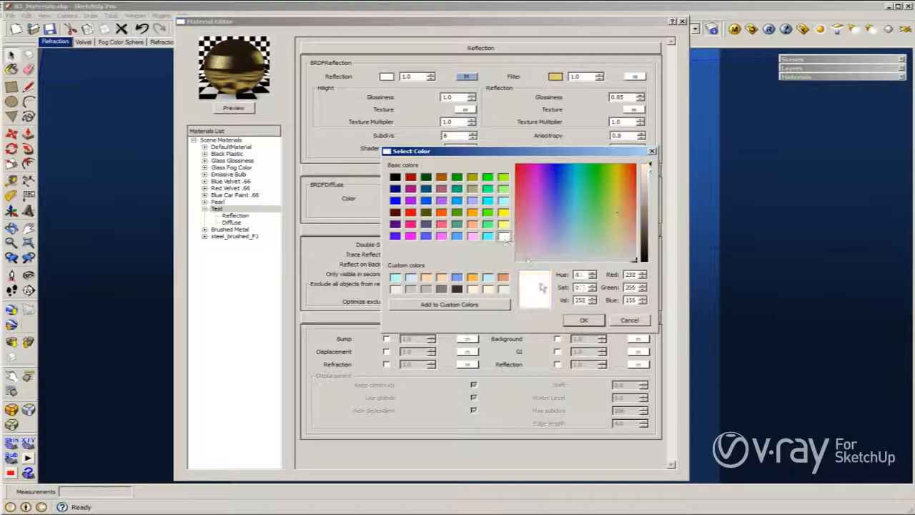
click(582, 321)
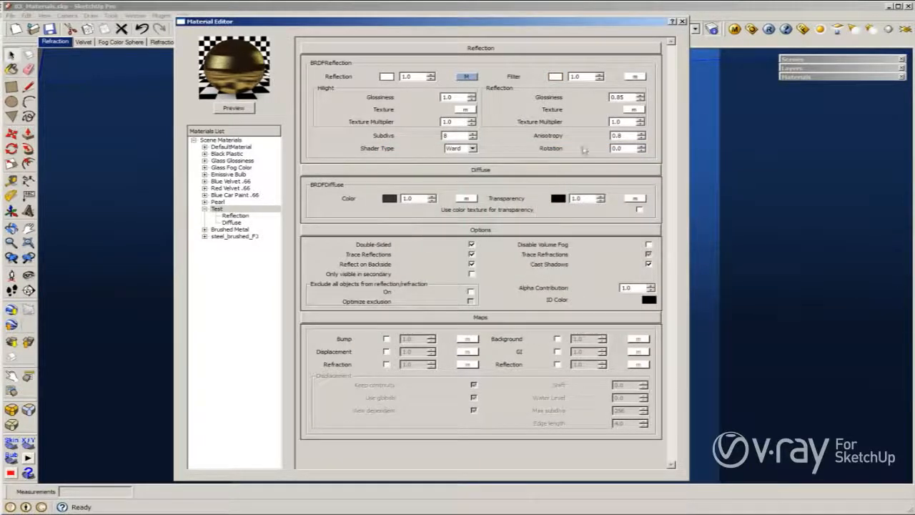
Set both the IOR and Refract IOR of the Test material's reflection Fresnel texture to 16.
click(465, 76)
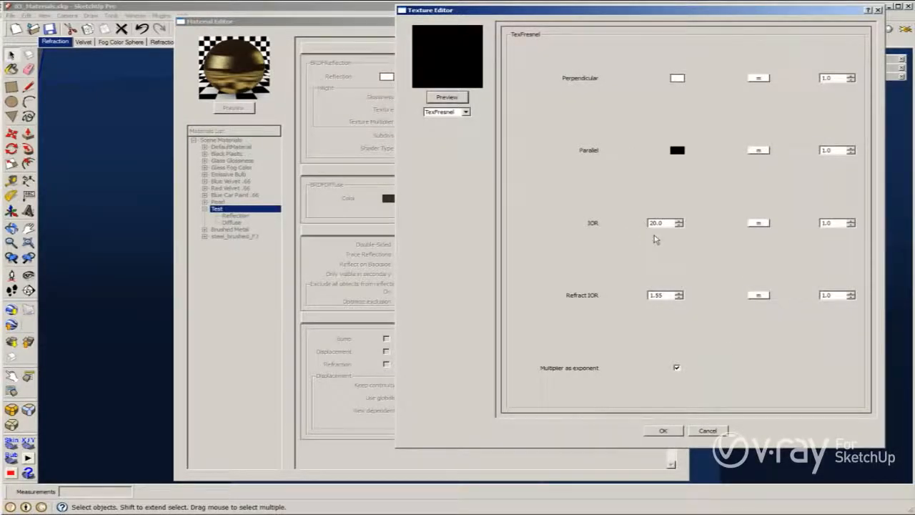
drag(665, 224, 624, 223)
text(16)
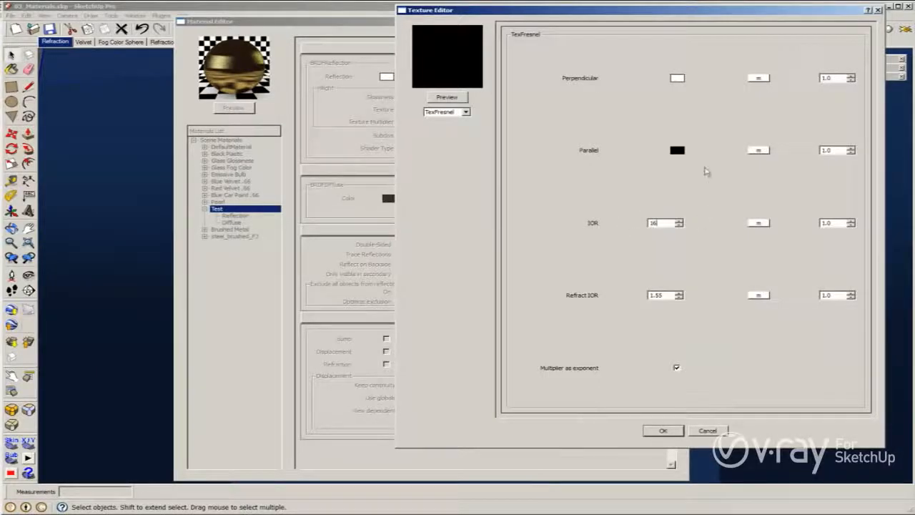
drag(669, 296, 630, 300)
text(16)
click(691, 161)
Set the Fresnel texture's Parallel color to a dark gray with a value of 50.
click(676, 150)
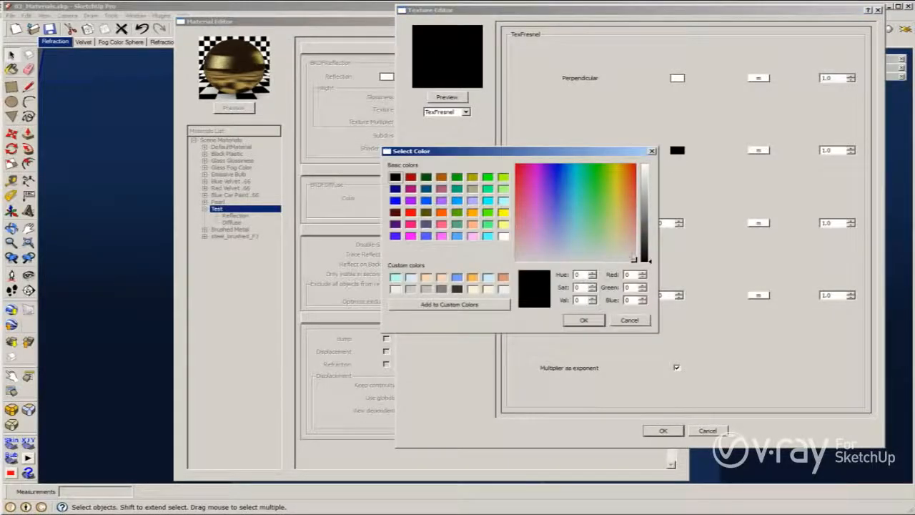
drag(646, 258, 649, 245)
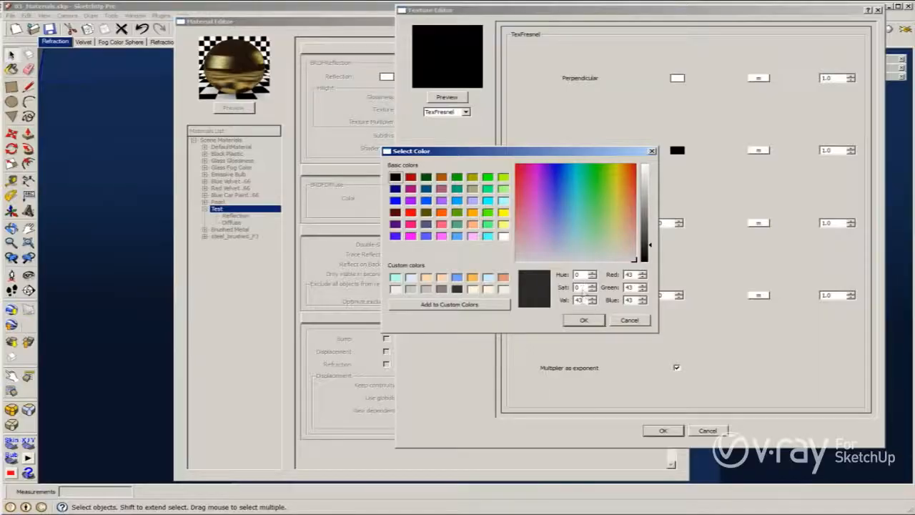
text(50)
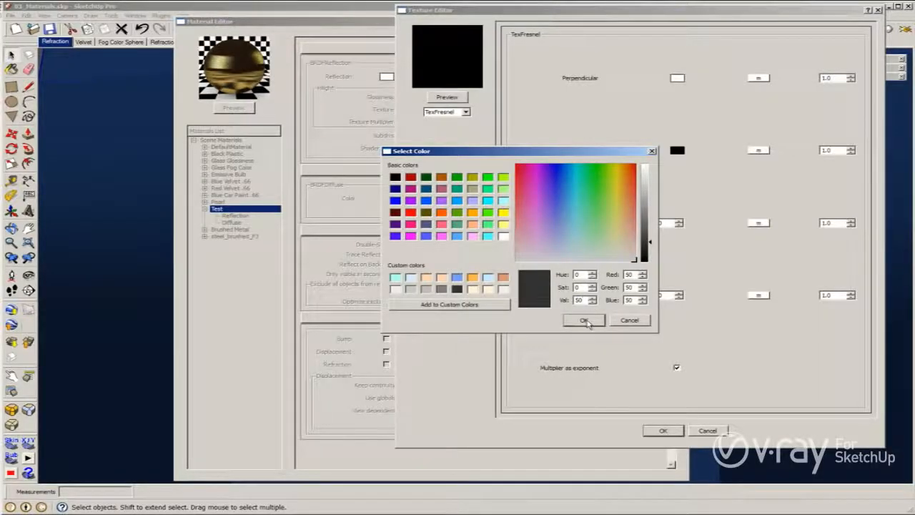
click(584, 321)
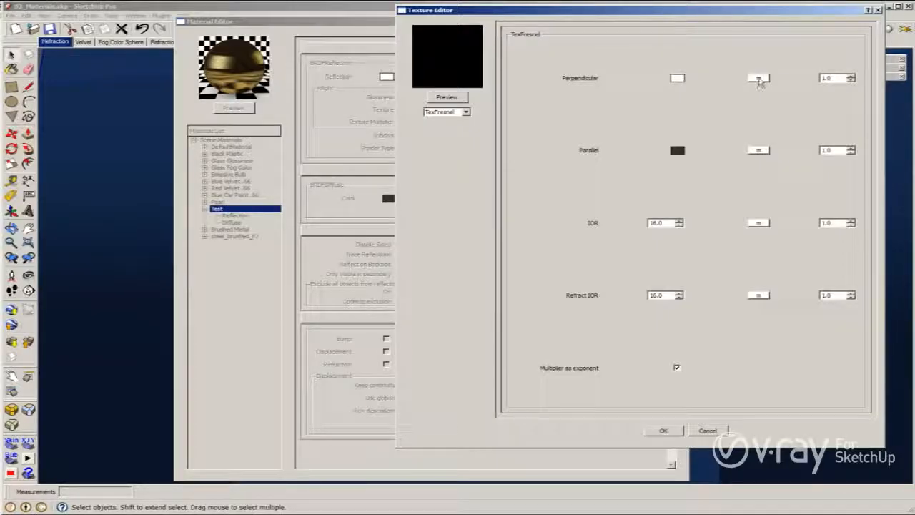
Assign a TexBitmap to the Fresnel's Perpendicular slot and browse for its image in the steel_brushed_FJ materials folder.
click(758, 78)
click(436, 113)
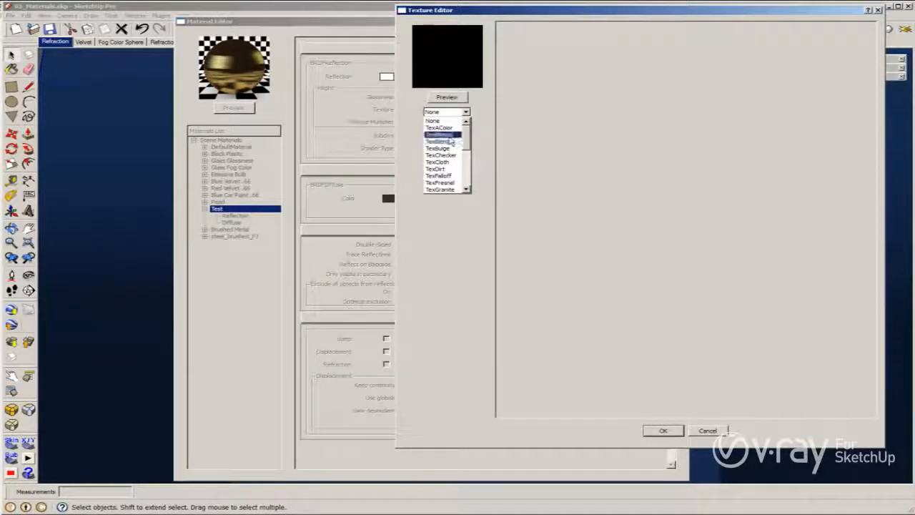
click(446, 134)
click(844, 185)
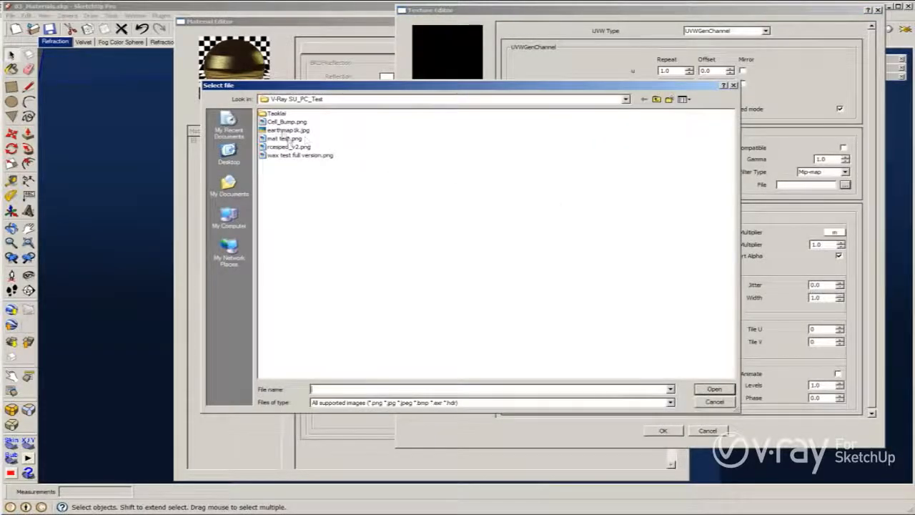
click(228, 186)
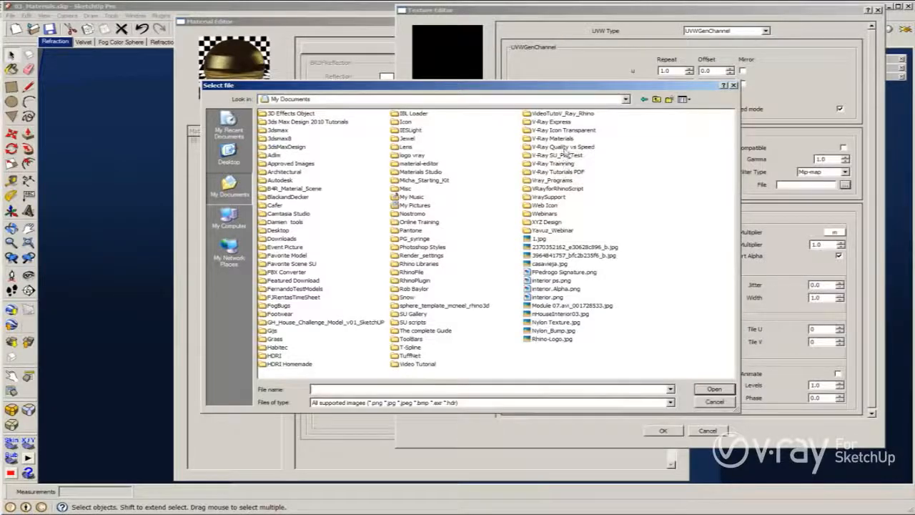
double_click(565, 138)
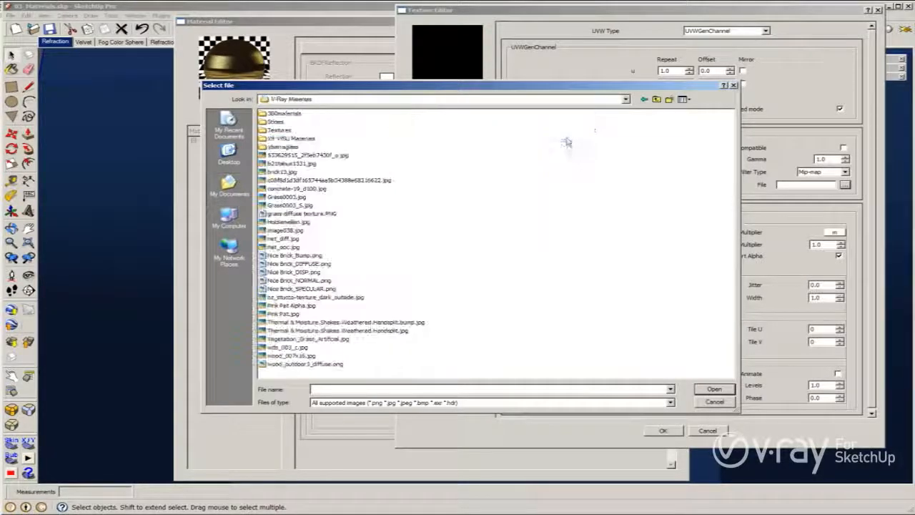
double_click(283, 138)
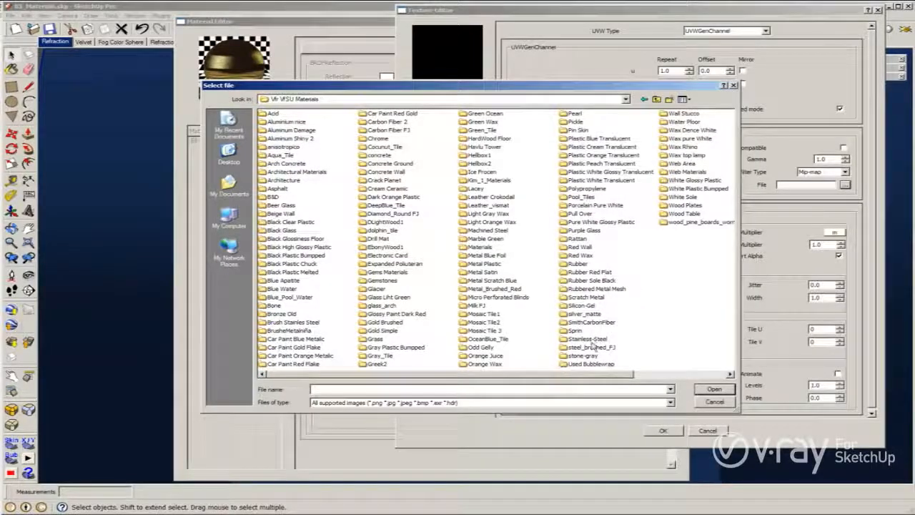
double_click(591, 348)
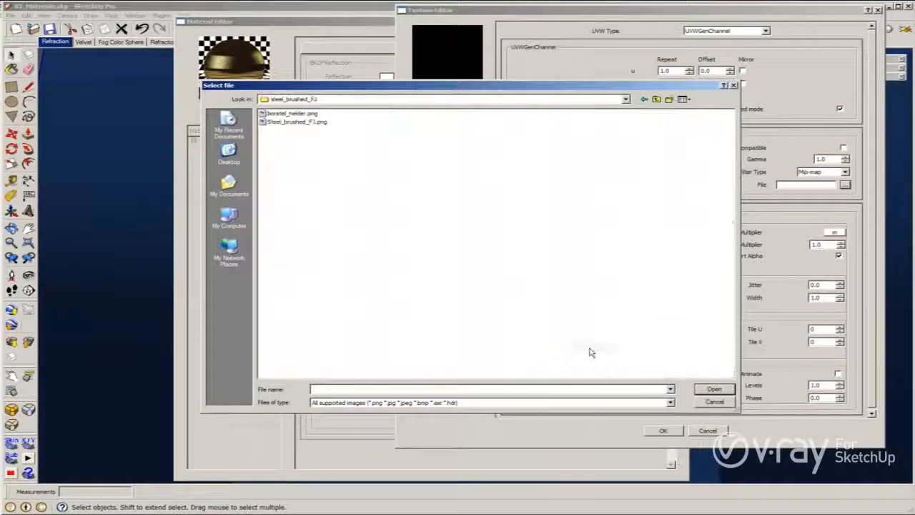
Show the folder's files as thumbnails and inspect borstel_helder.png in Windows Picture and Fax Viewer.
click(290, 113)
click(682, 98)
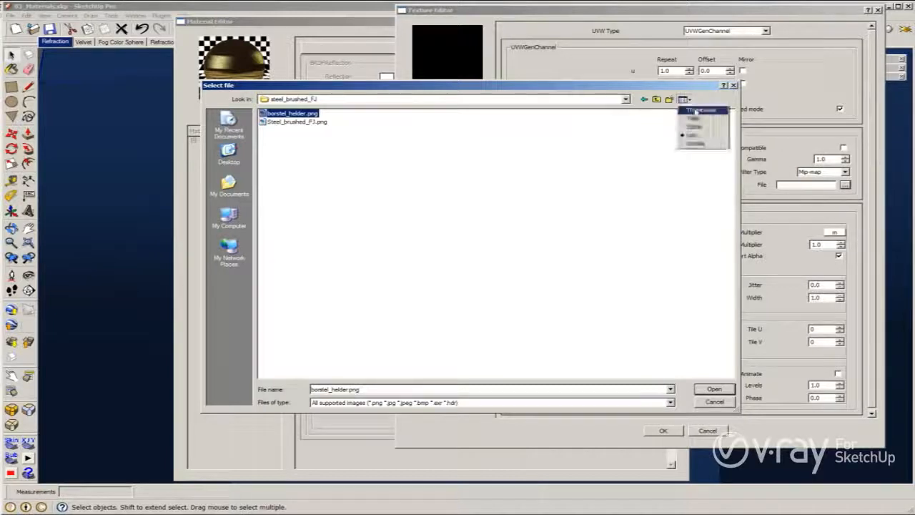
click(694, 113)
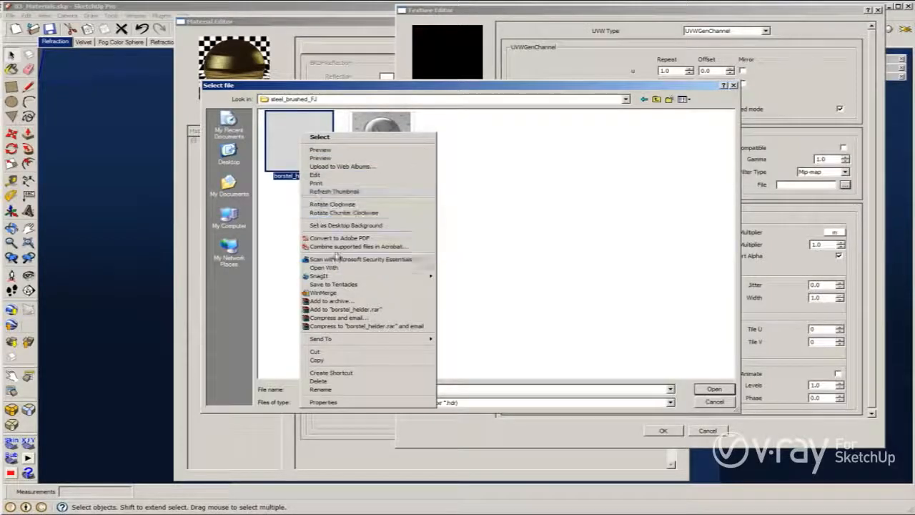
mouse_move(335, 269)
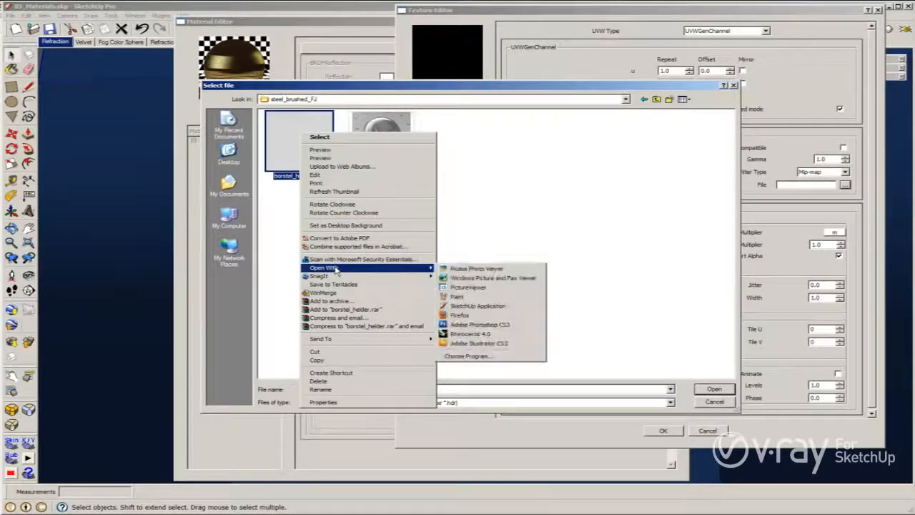
click(490, 277)
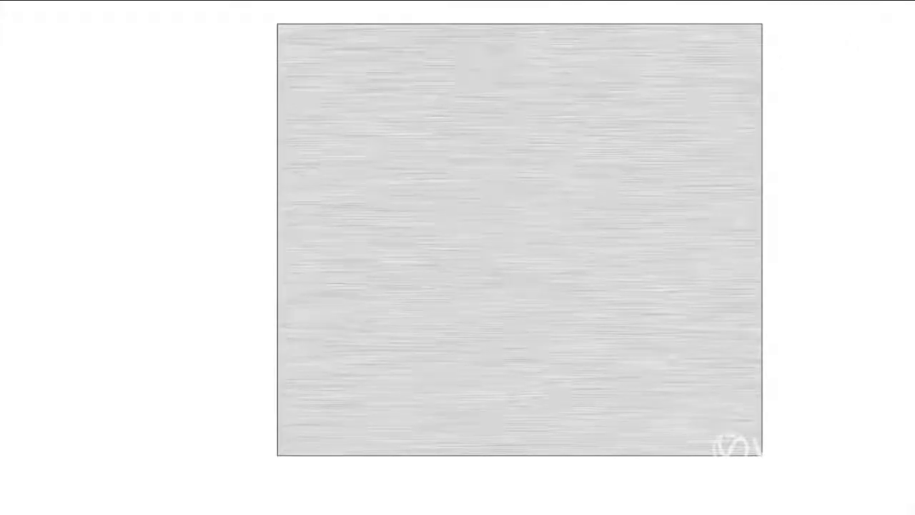
key(alt+F4)
Load borstel_helder.png into the Perpendicular bitmap with a gamma of 0.4545 and update the Test material's preview.
double_click(286, 155)
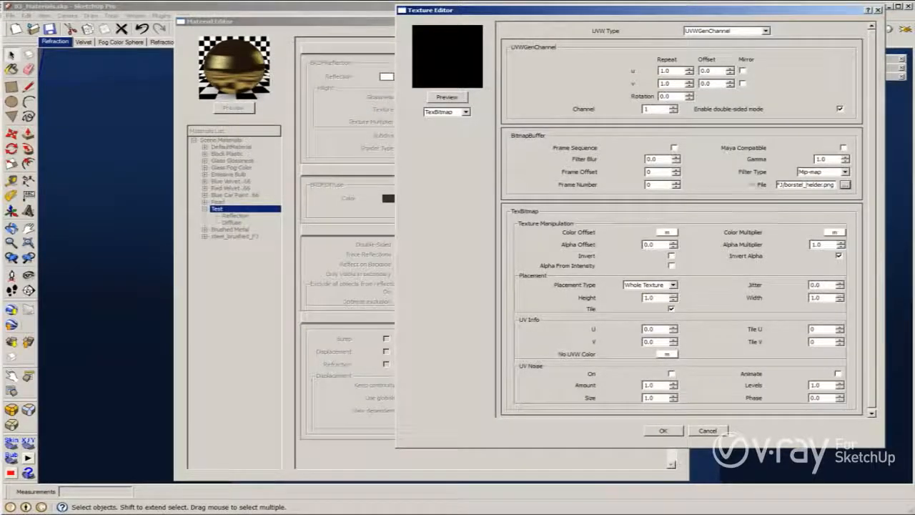
double_click(822, 159)
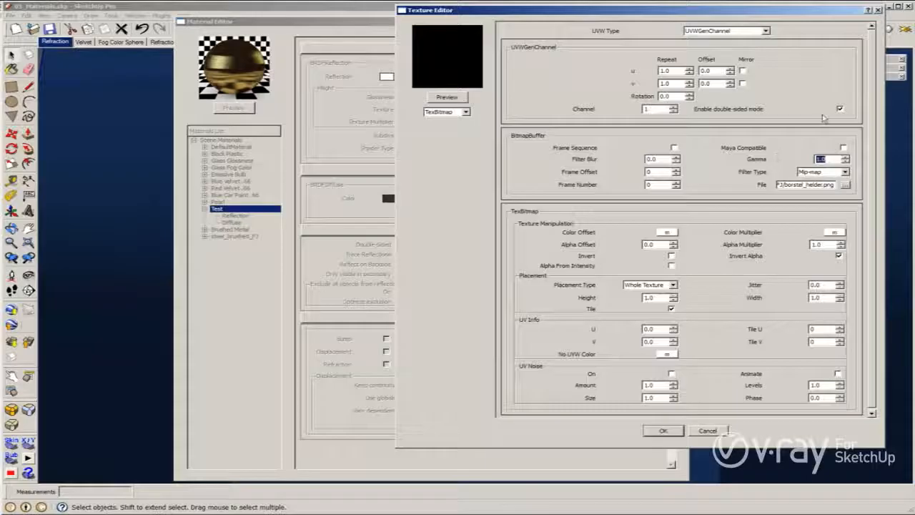
text(.4545)
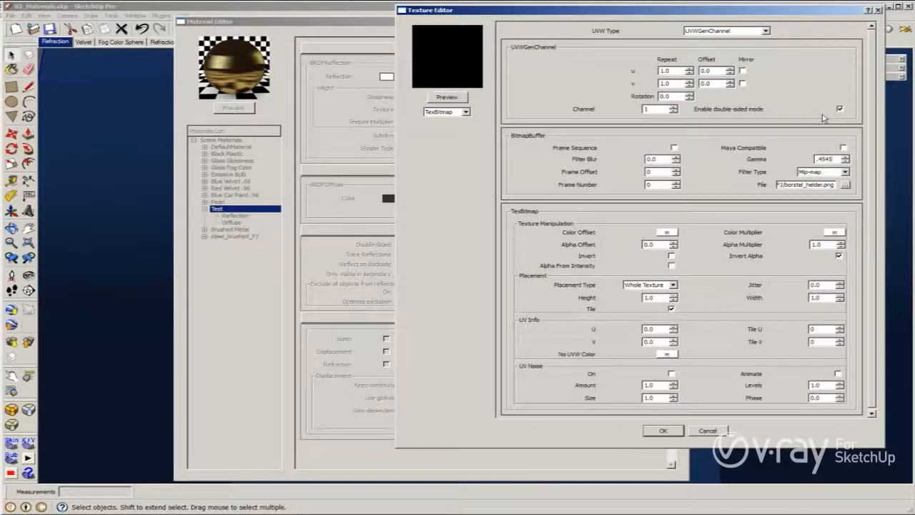
click(447, 96)
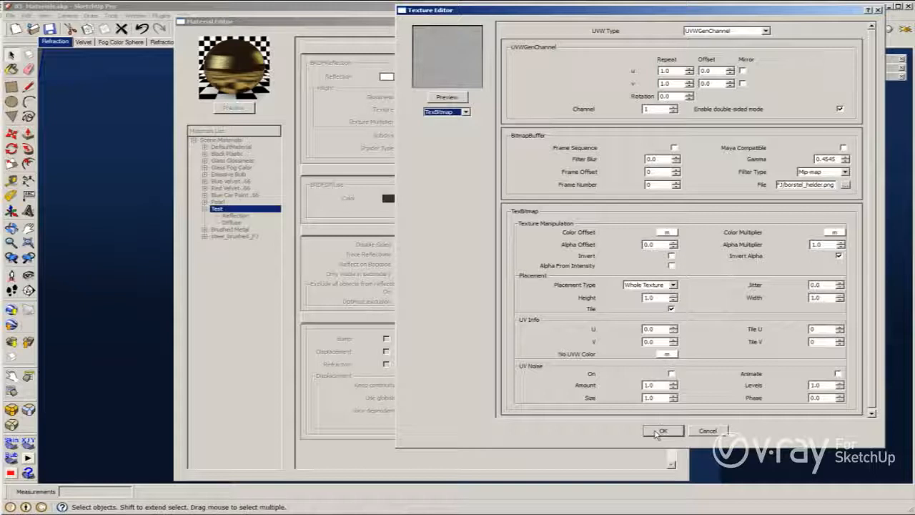
click(659, 431)
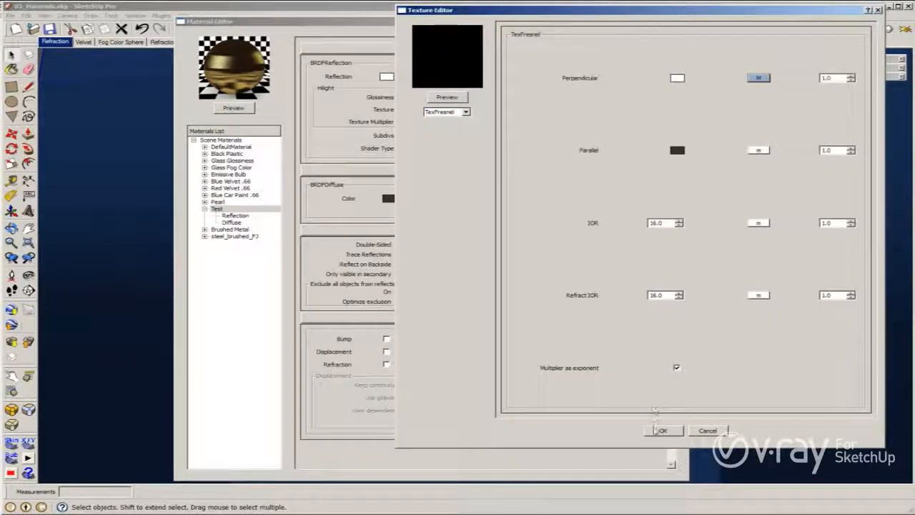
click(663, 430)
click(244, 109)
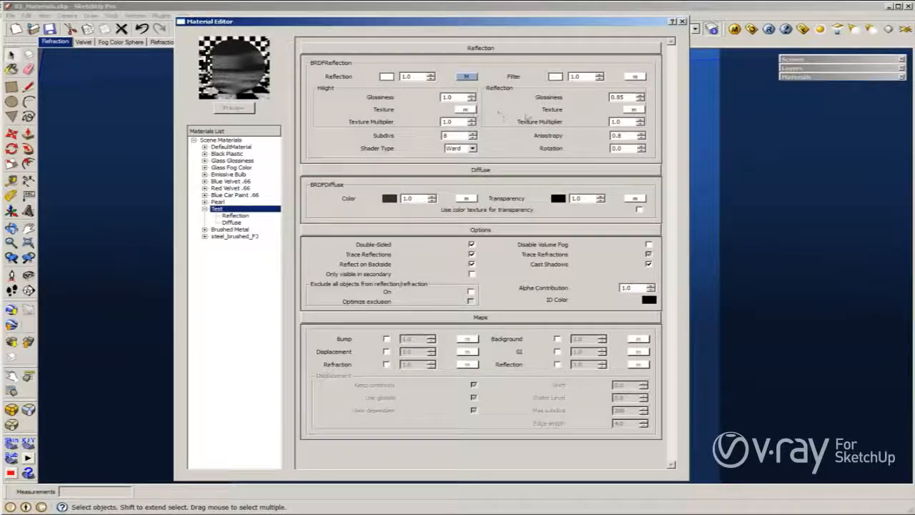
Set the Test material's highlight glossiness to 0.75 and its reflection glossiness to 0.9.
drag(455, 96, 436, 93)
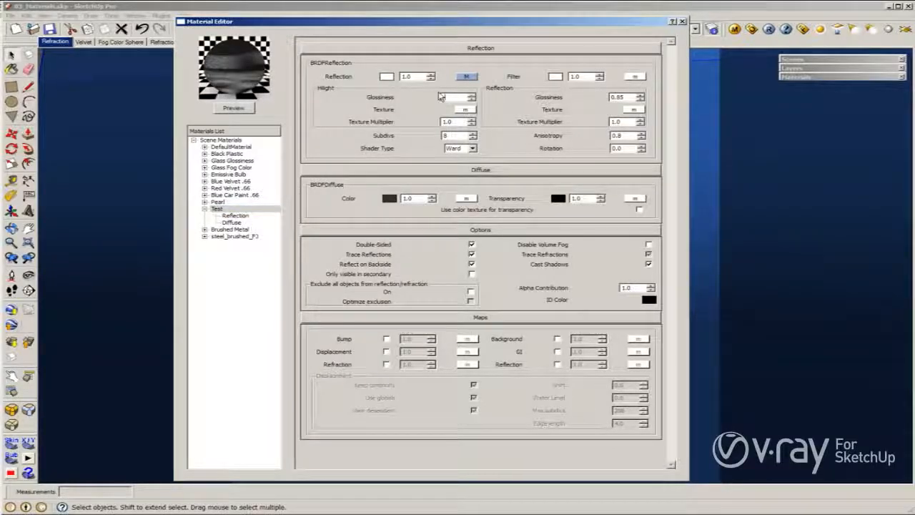
text(.75)
double_click(615, 98)
text(0.9)
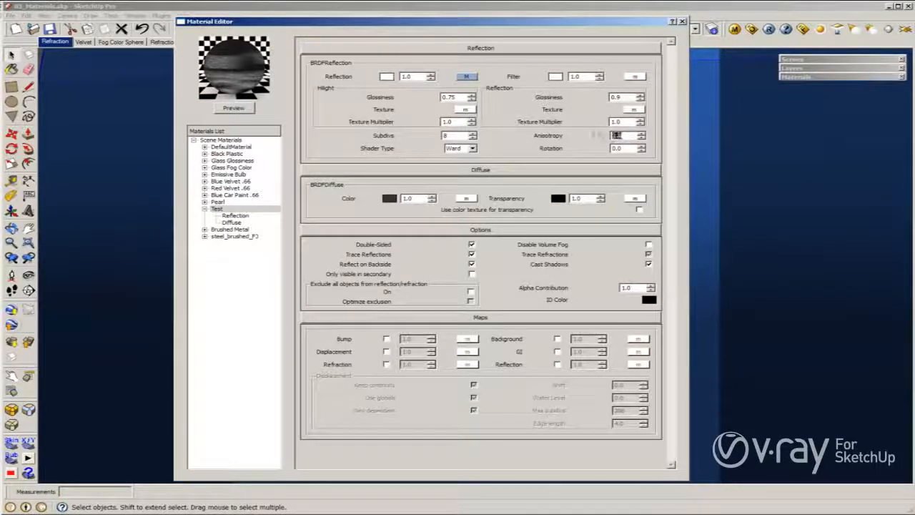
Set the reflection anisotropy to -0.8 and update the material preview.
text(-.8)
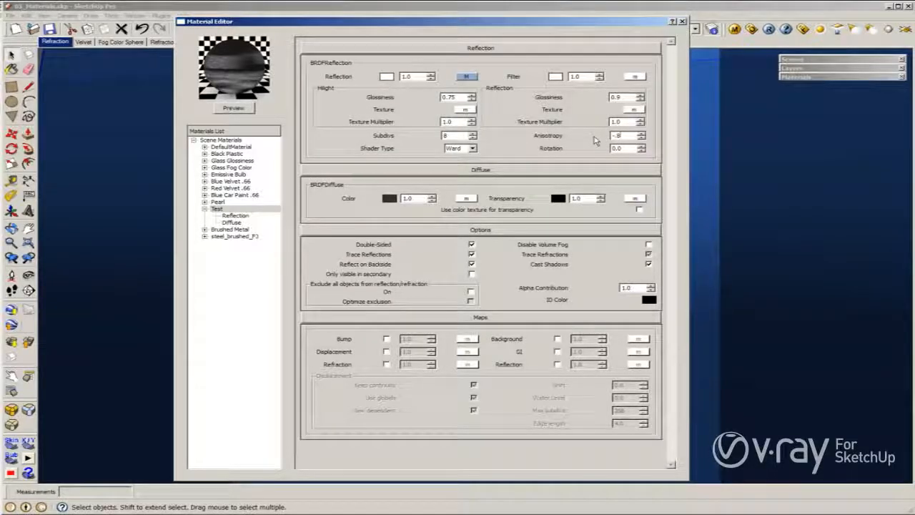
key(Return)
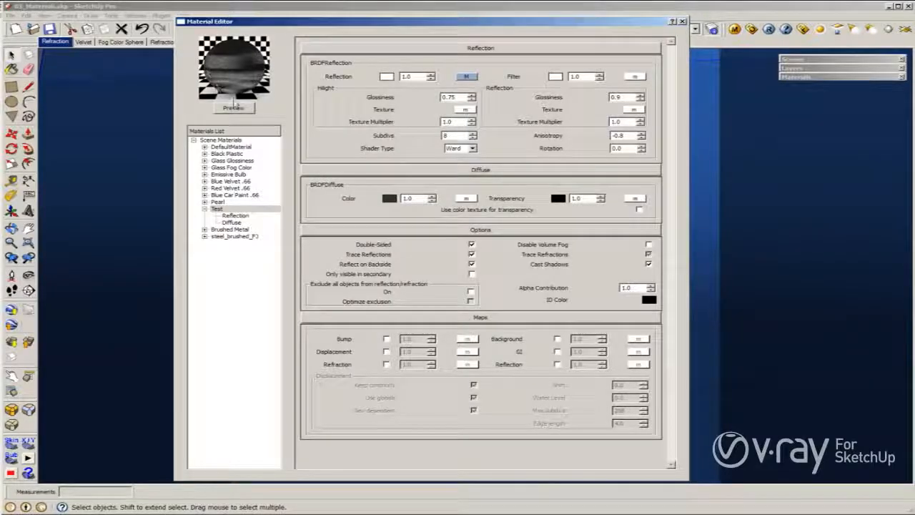
click(233, 108)
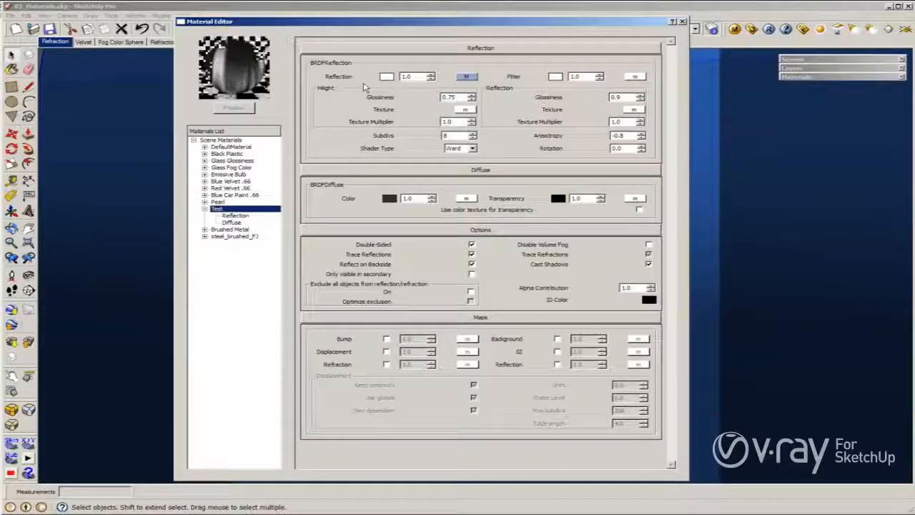
Enable the Test material's bump map and assign a TexBitmap to it.
click(386, 339)
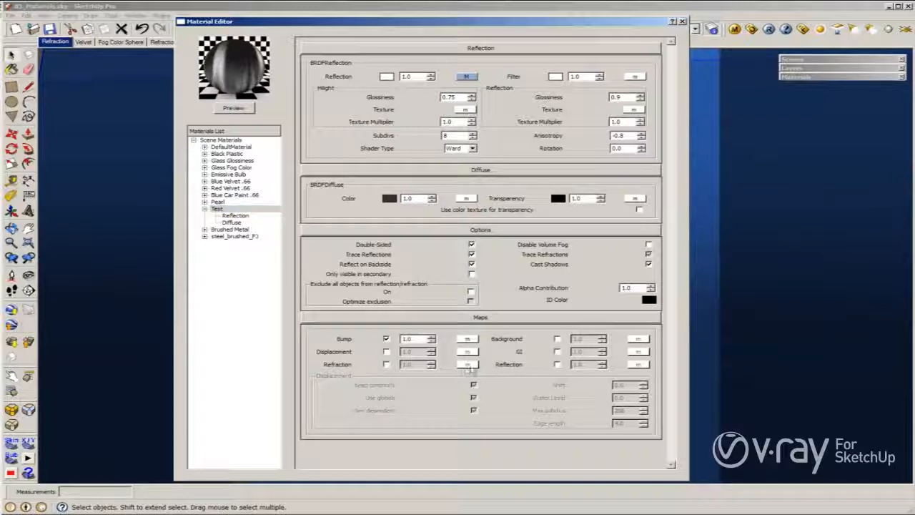
click(465, 340)
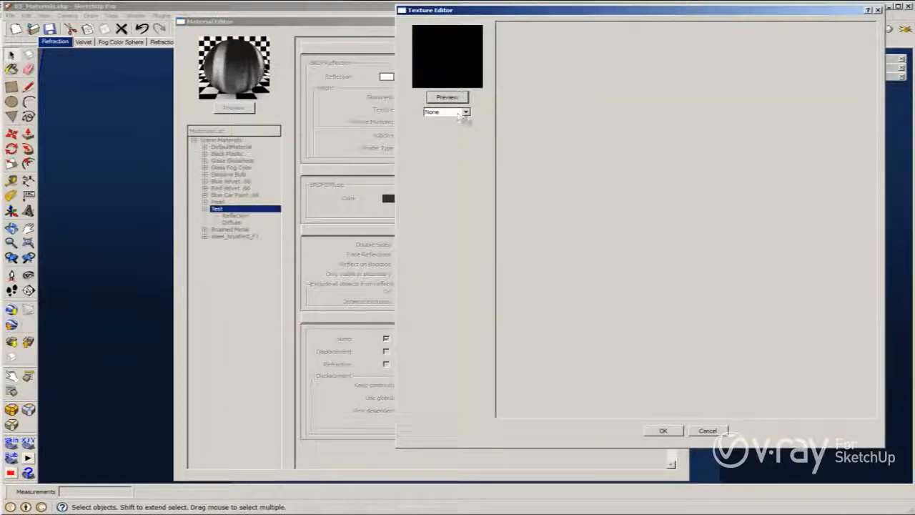
click(465, 113)
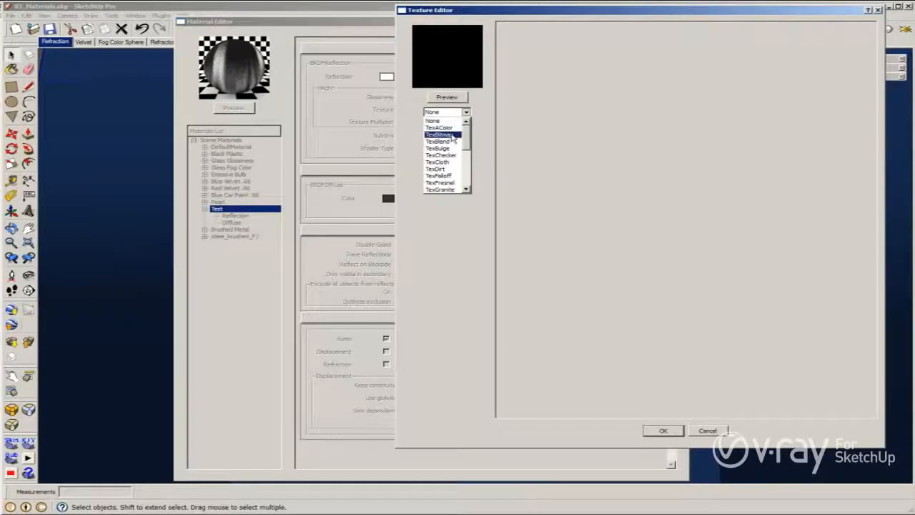
click(440, 134)
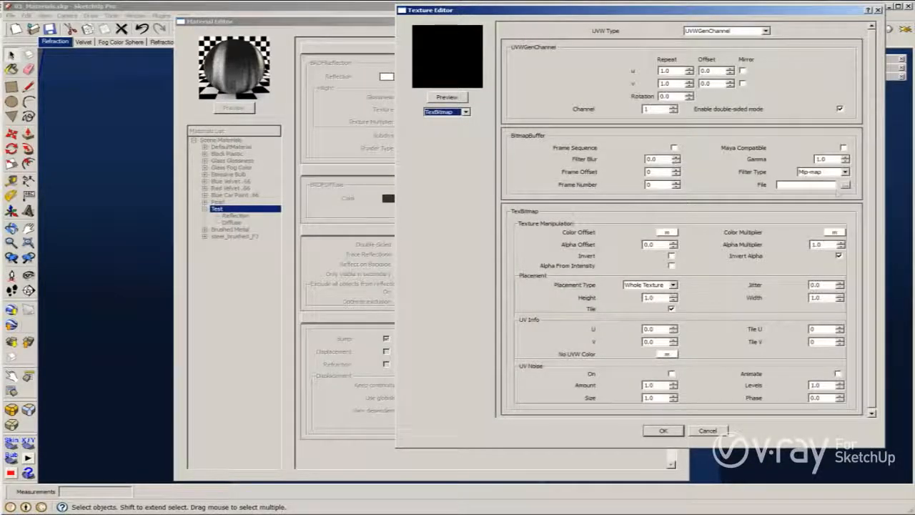
Load borstel_helder.png from the steel_brushed_FJ materials folder into the bump bitmap and accept the texture.
click(845, 185)
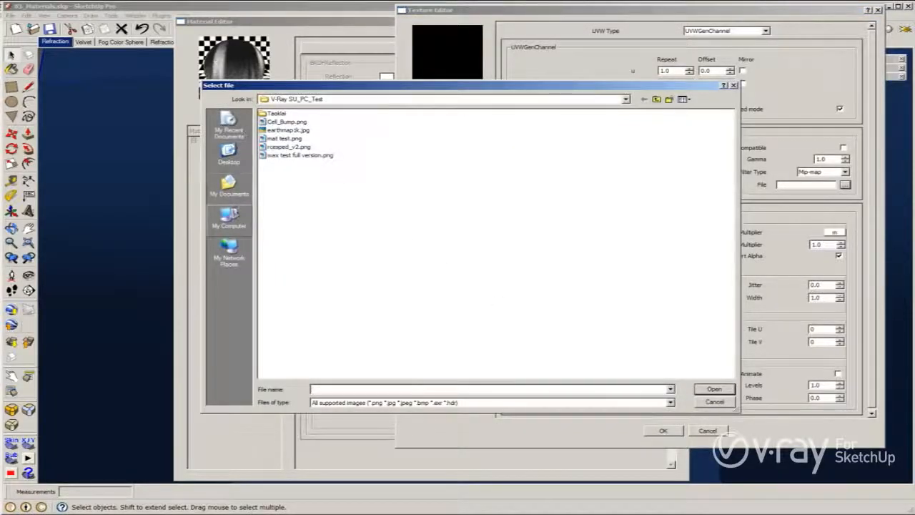
click(229, 188)
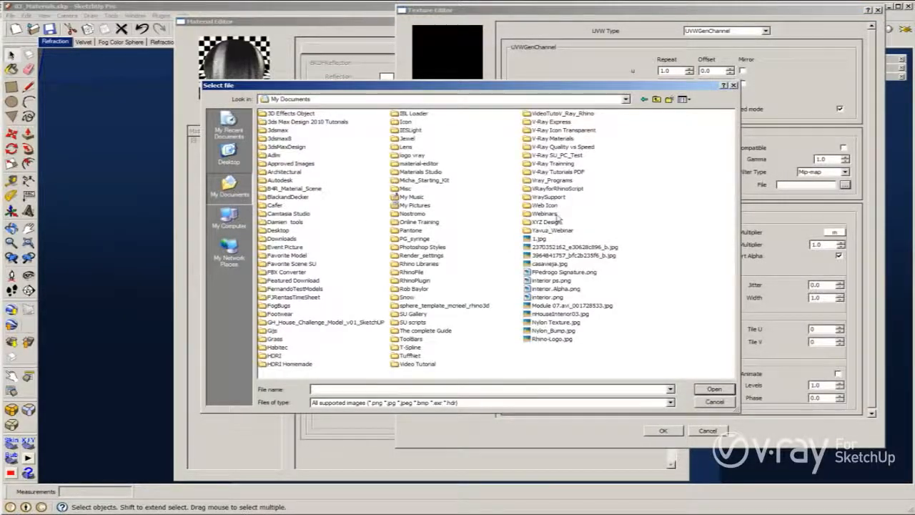
double_click(566, 138)
click(299, 146)
double_click(292, 138)
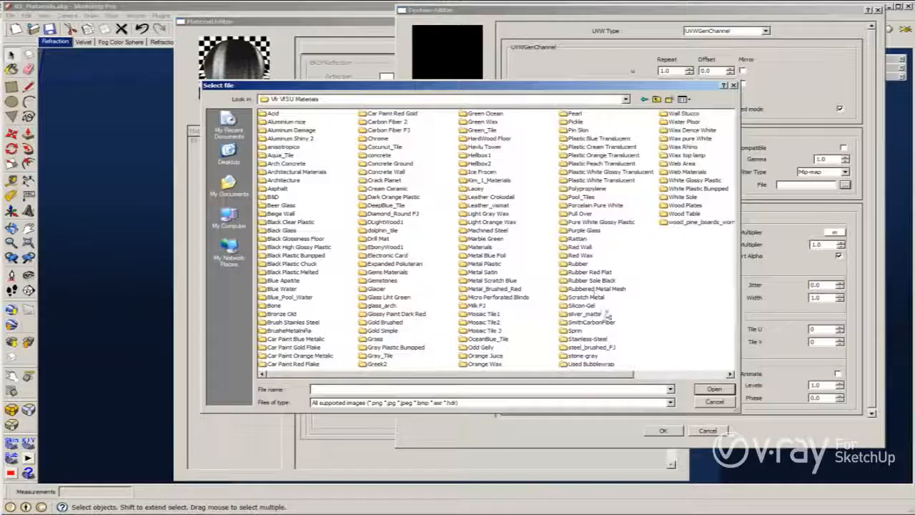
double_click(596, 347)
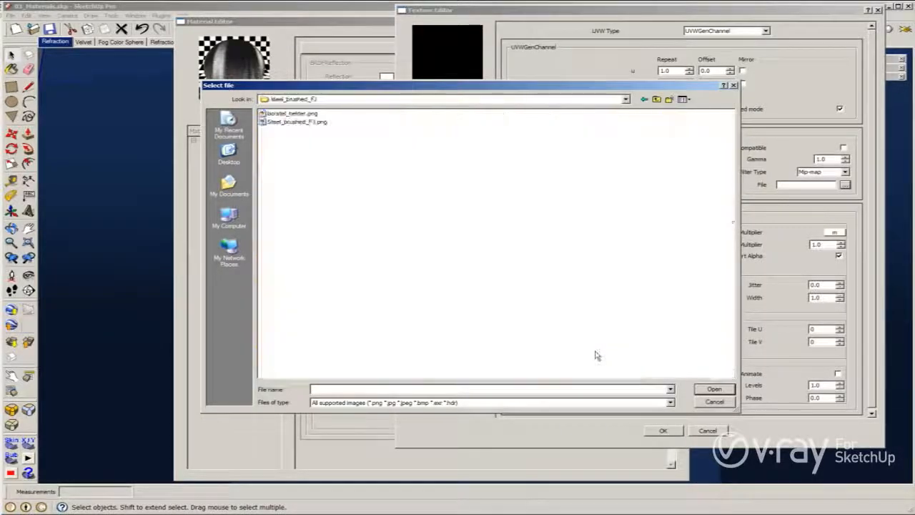
double_click(294, 121)
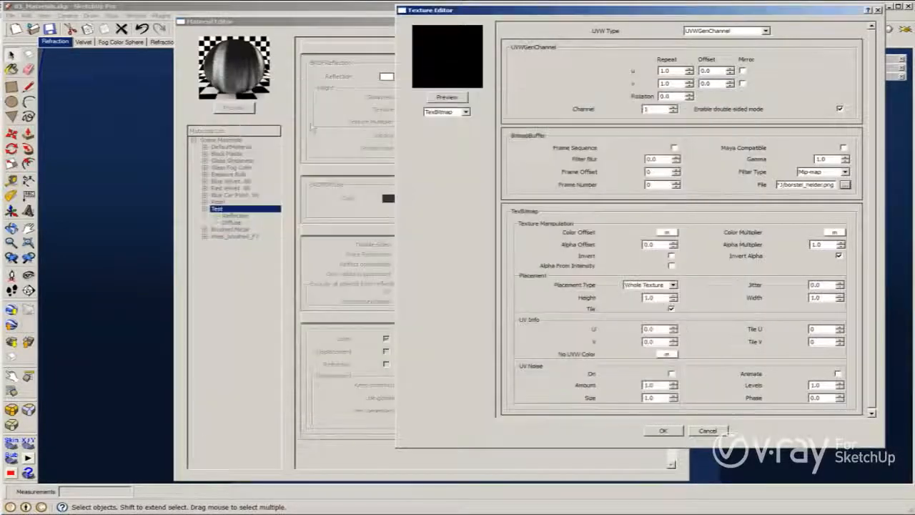
click(663, 431)
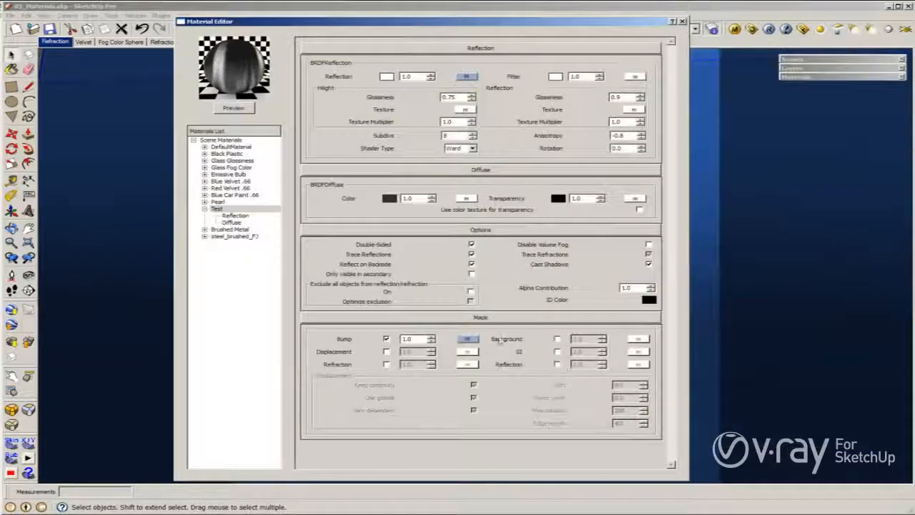
Set the Test material's bump multiplier to 0.01 and update the material preview.
double_click(407, 339)
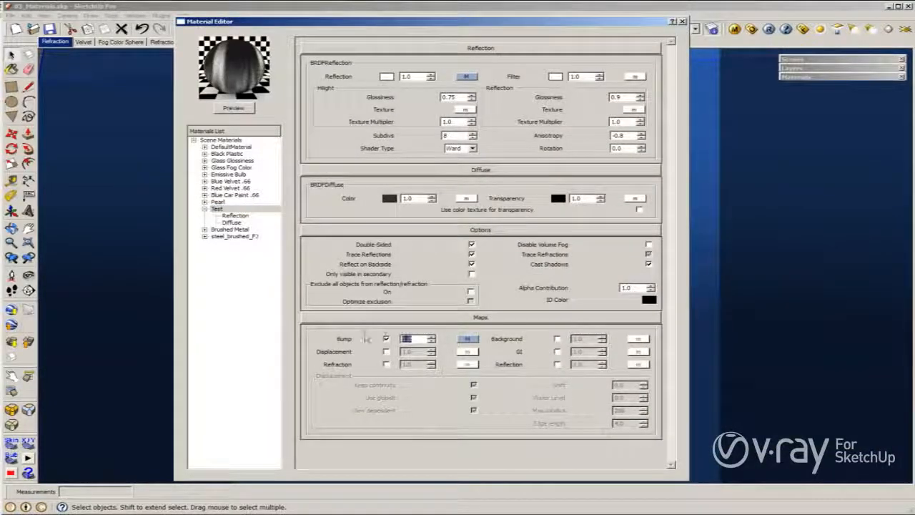
text(.01)
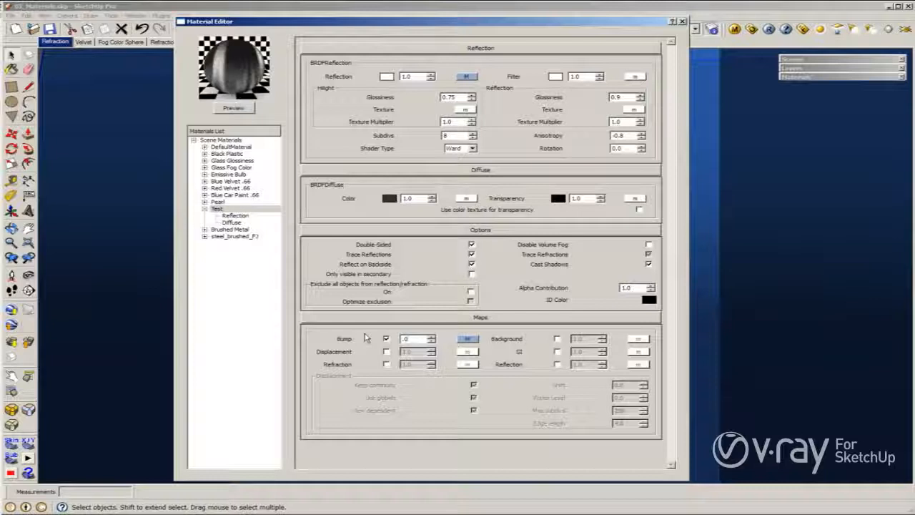
click(375, 322)
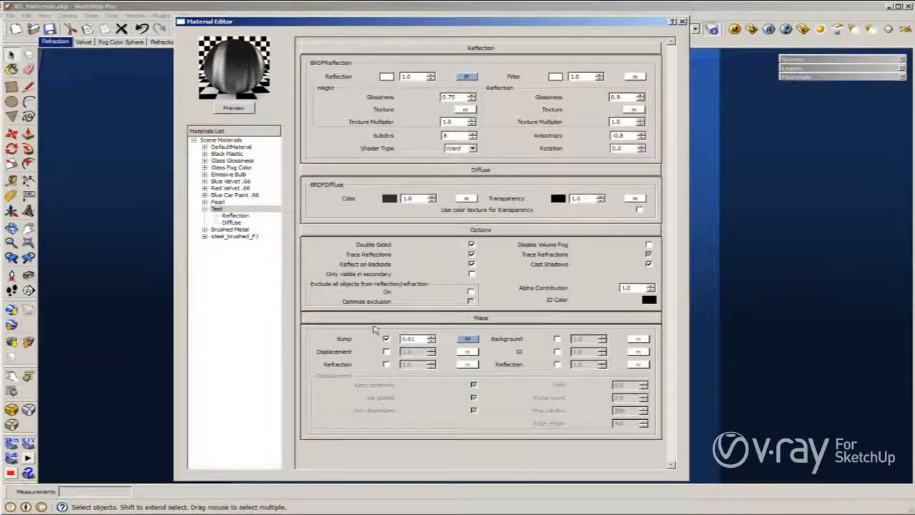
click(231, 108)
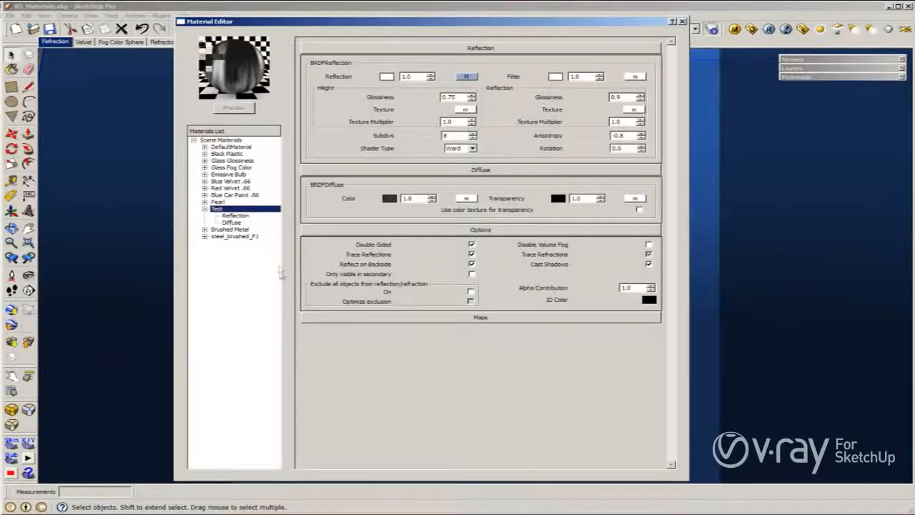
Examine the Brushed Metal material's Fresnel reflection map and compare its layer settings with the Test material's.
click(232, 229)
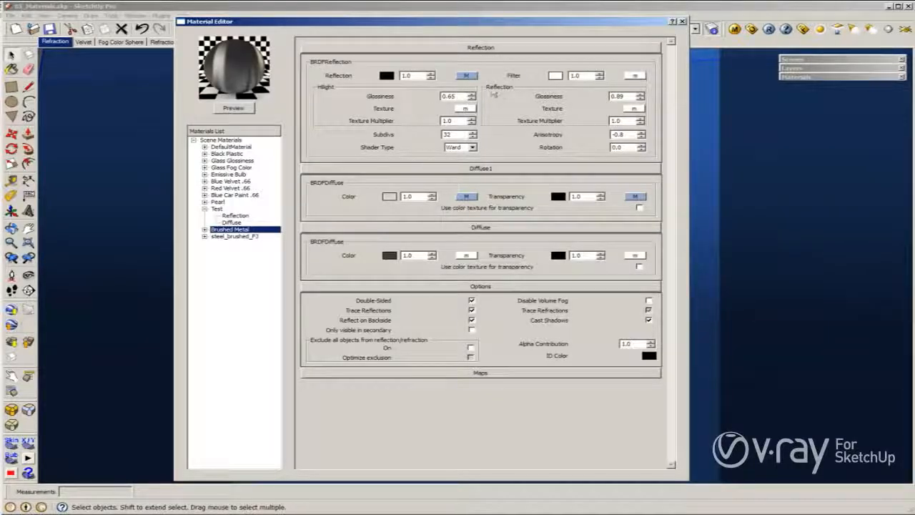
click(464, 76)
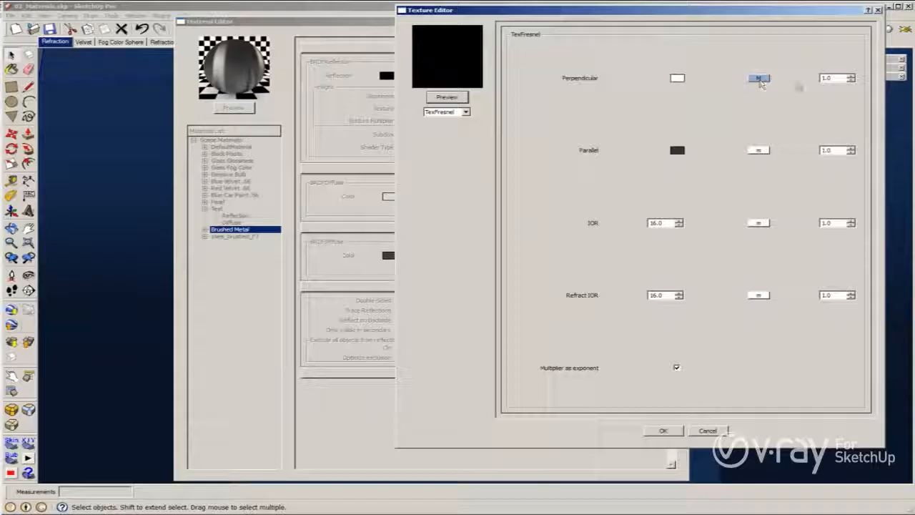
click(663, 431)
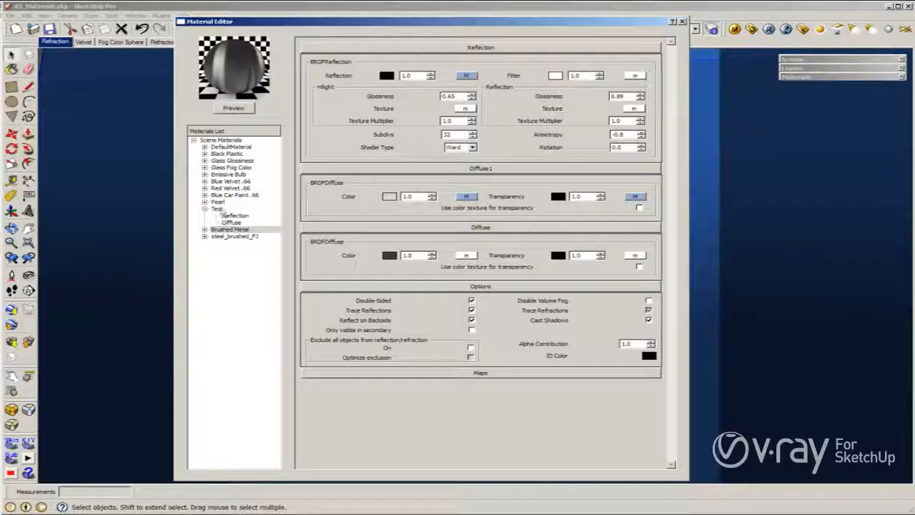
click(217, 209)
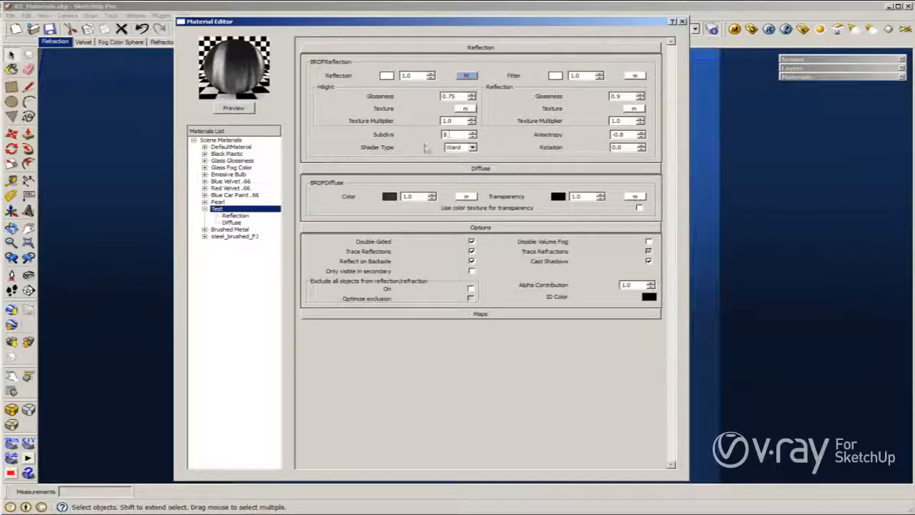
click(224, 229)
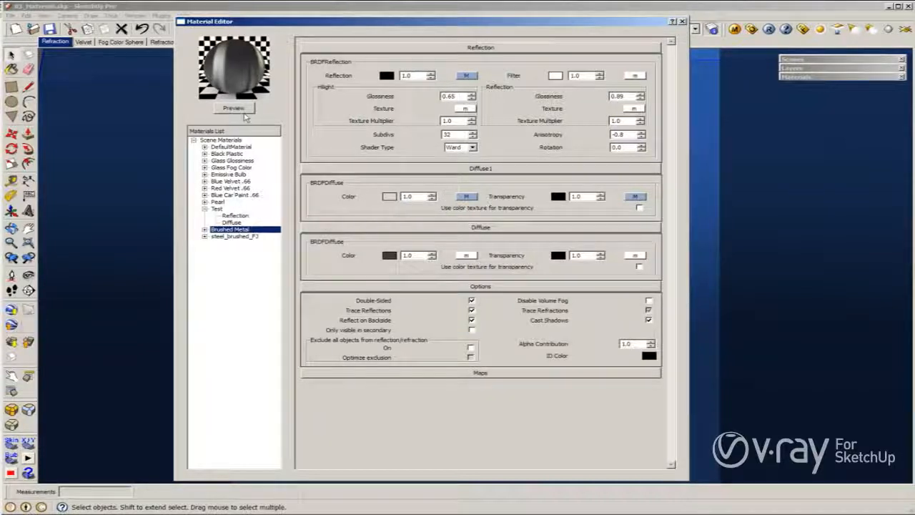
Add a second diffuse layer to the Test material.
click(216, 208)
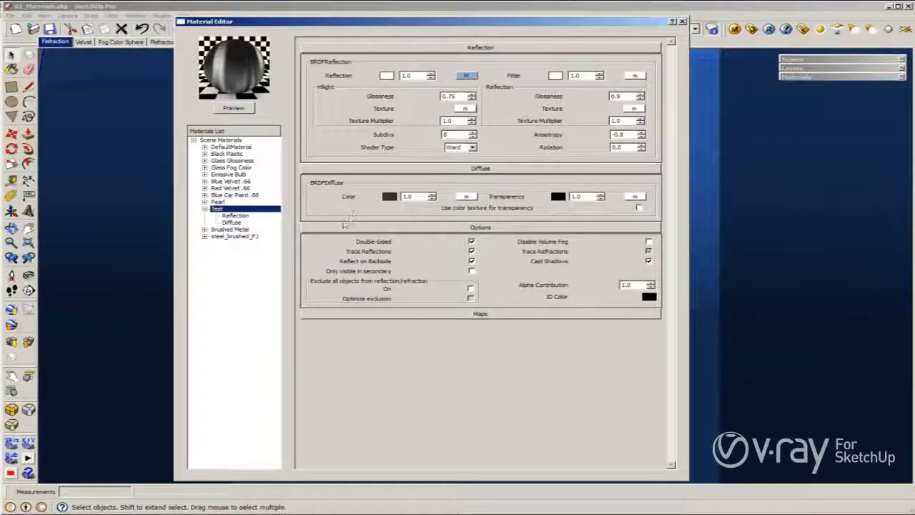
right_click(233, 210)
mouse_move(325, 217)
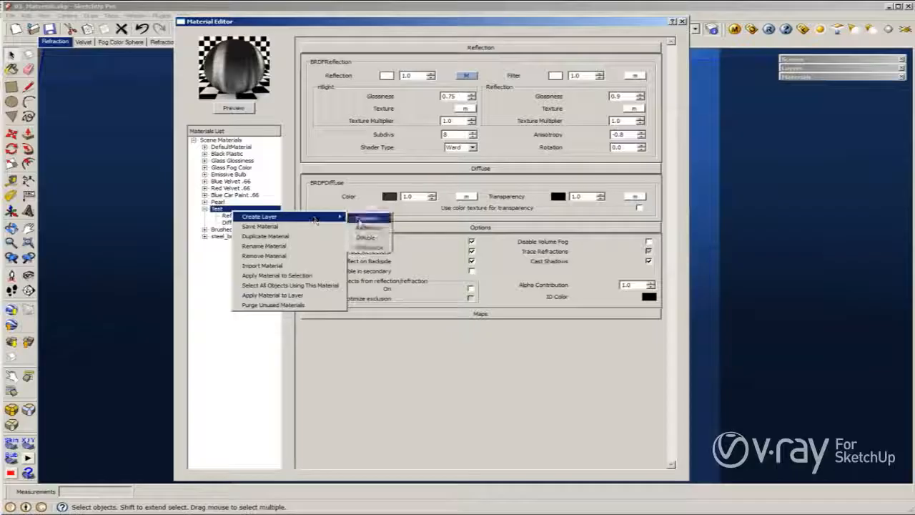
click(366, 237)
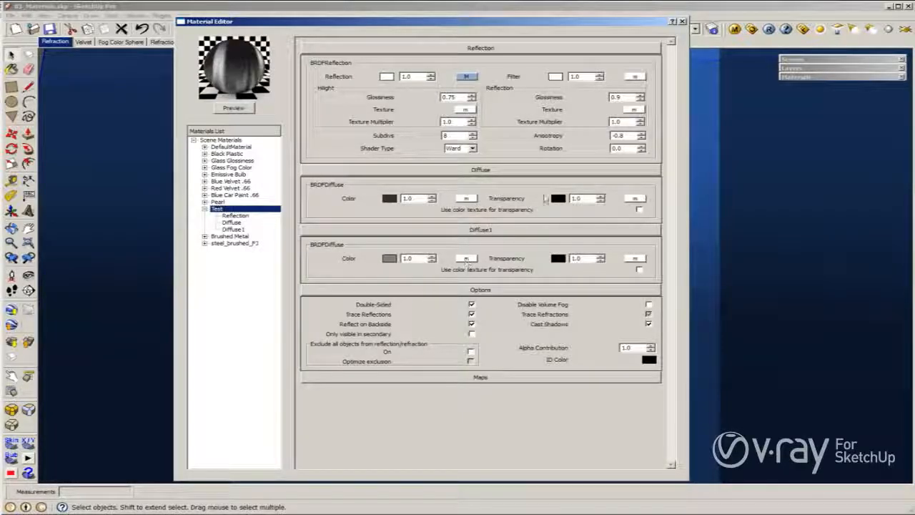
Set the transparency color of the Test material's original Diffuse layer to white, leaving its color texture unassigned.
click(558, 198)
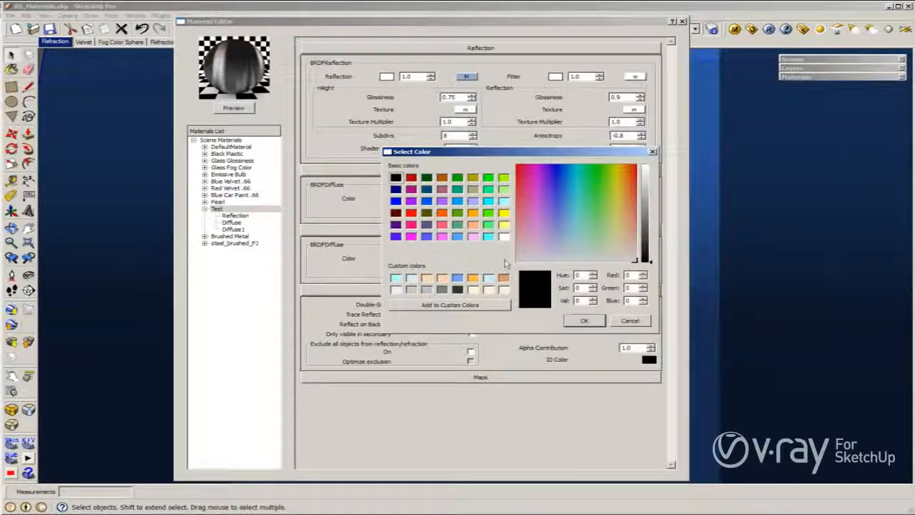
click(504, 237)
click(584, 320)
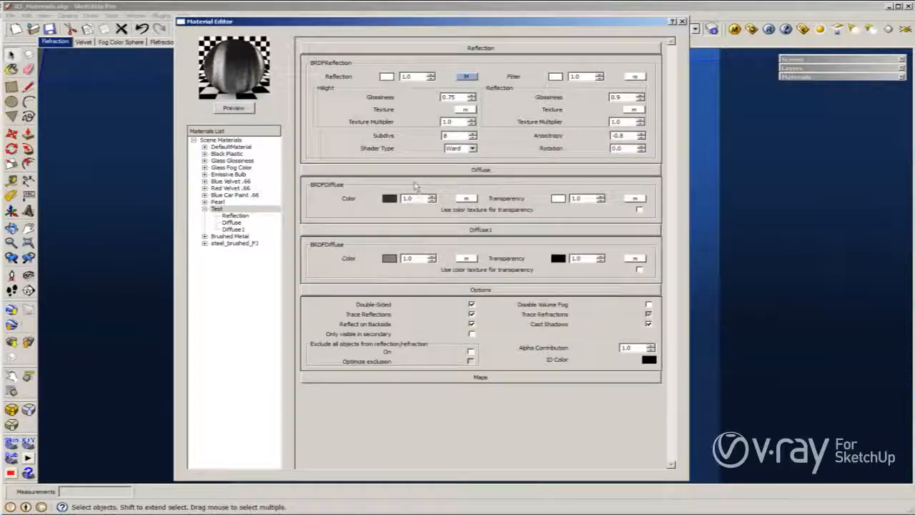
click(466, 198)
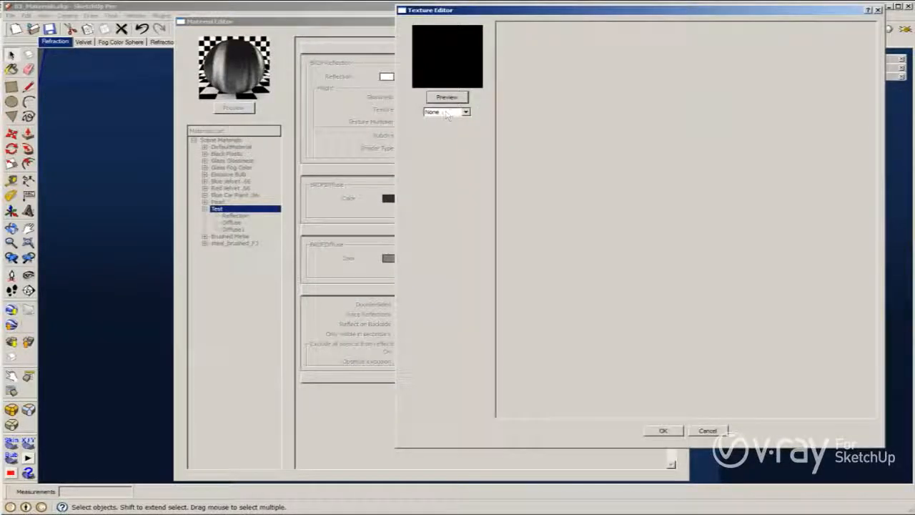
click(708, 431)
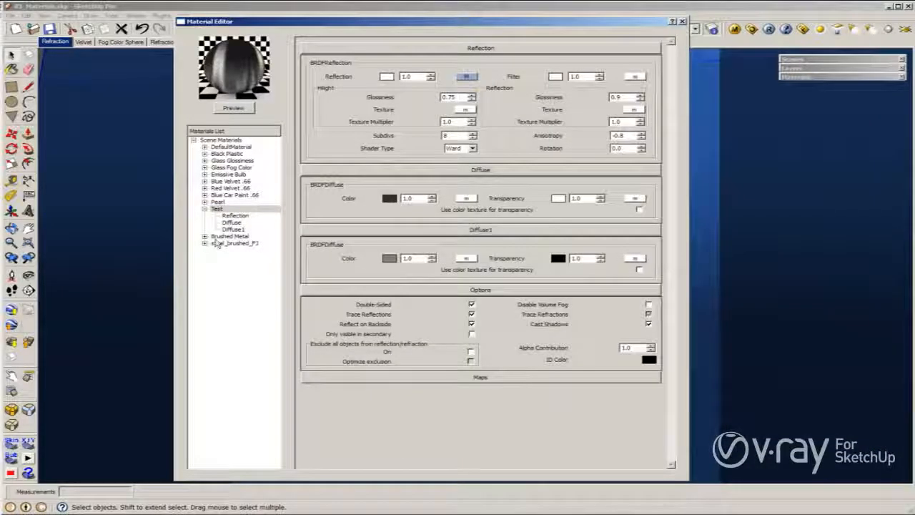
Inspect the transparency texture of Brushed Metal's Diffuse1 layer, and switch to Picasa Photo Viewer to view Ward Reflection.jpg.
click(227, 236)
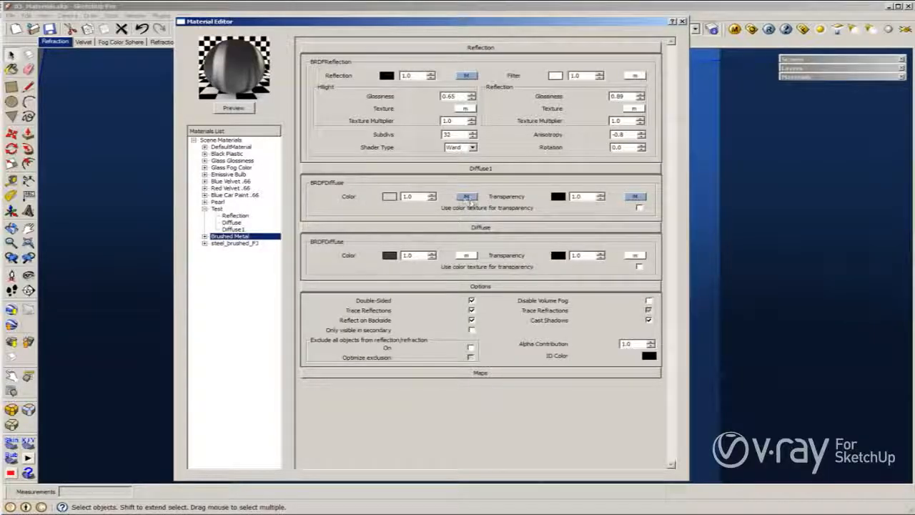
click(635, 196)
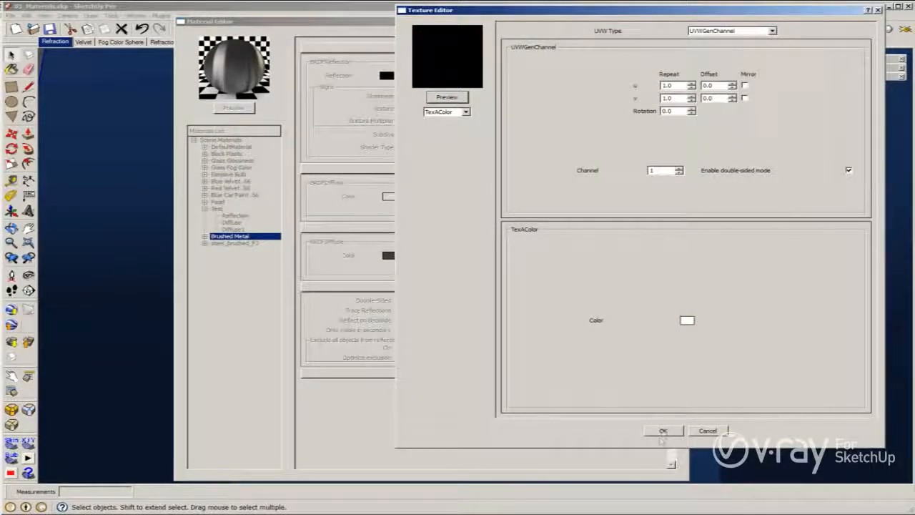
click(663, 430)
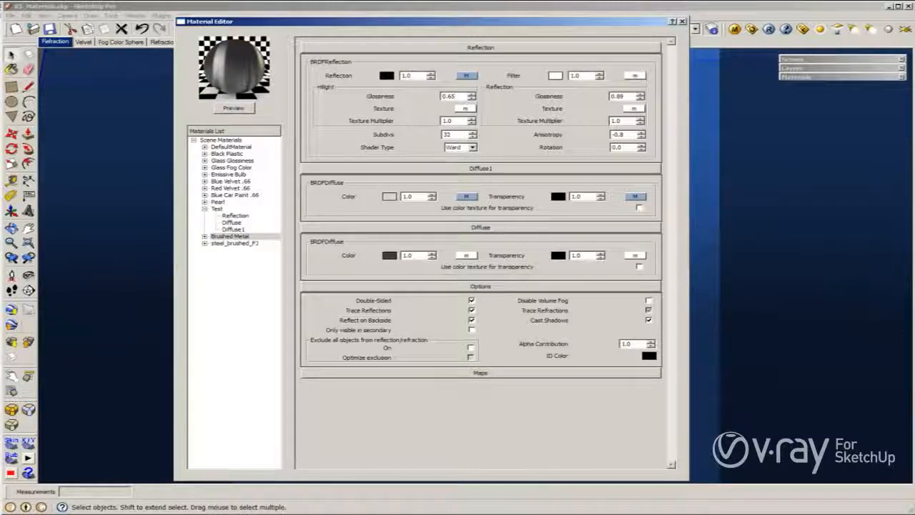
key(alt+Tab)
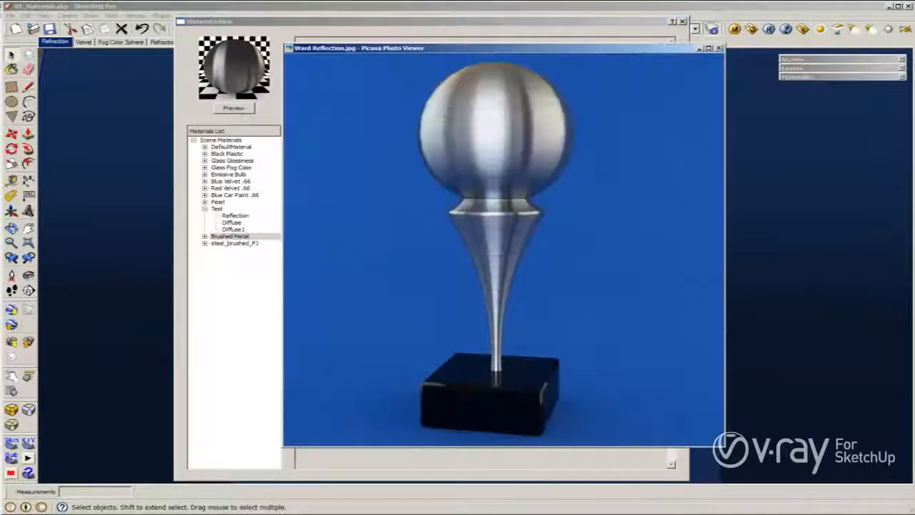